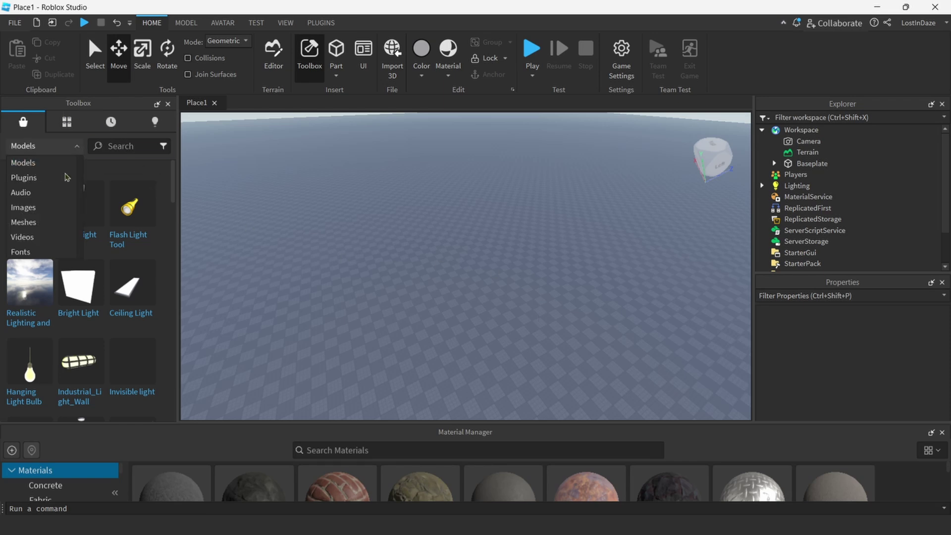
- Search the Toolbox plugins for 'load character'
click(25, 178)
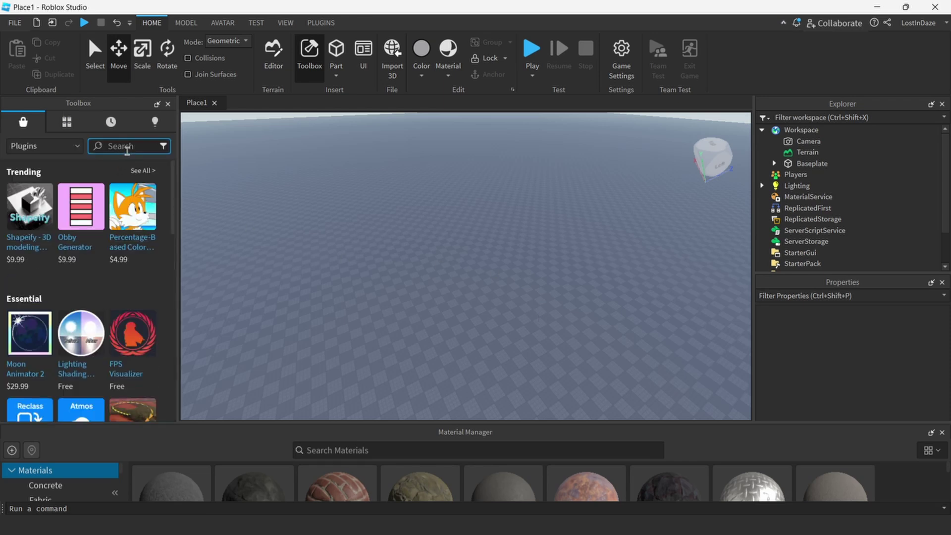
click(126, 149)
text(load character)
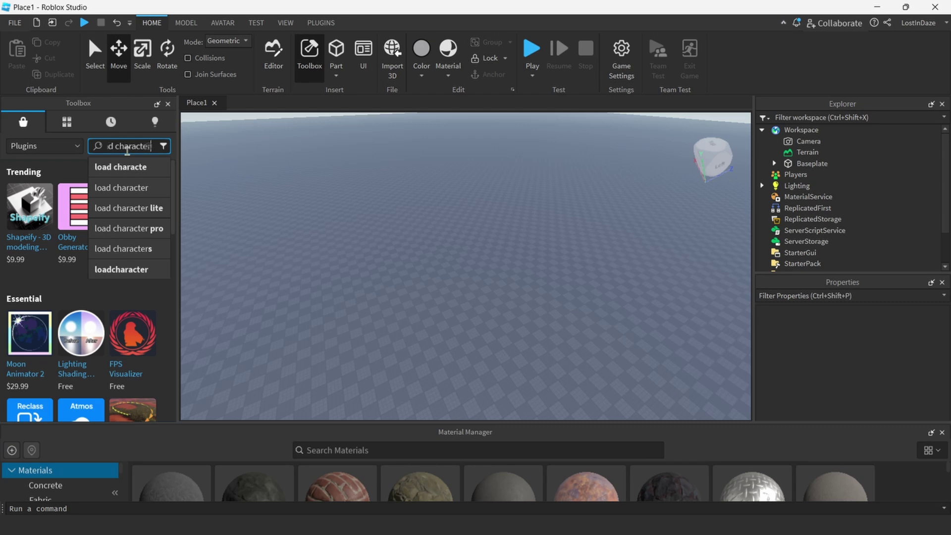
key(Return)
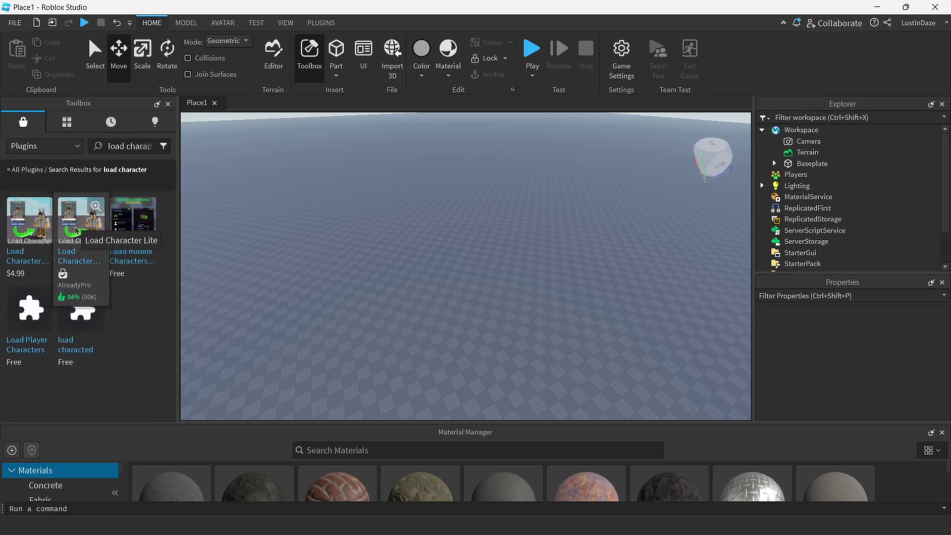
- Check the Load Character Lite plugin details, then launch Load Character from the Plugins tab
click(80, 240)
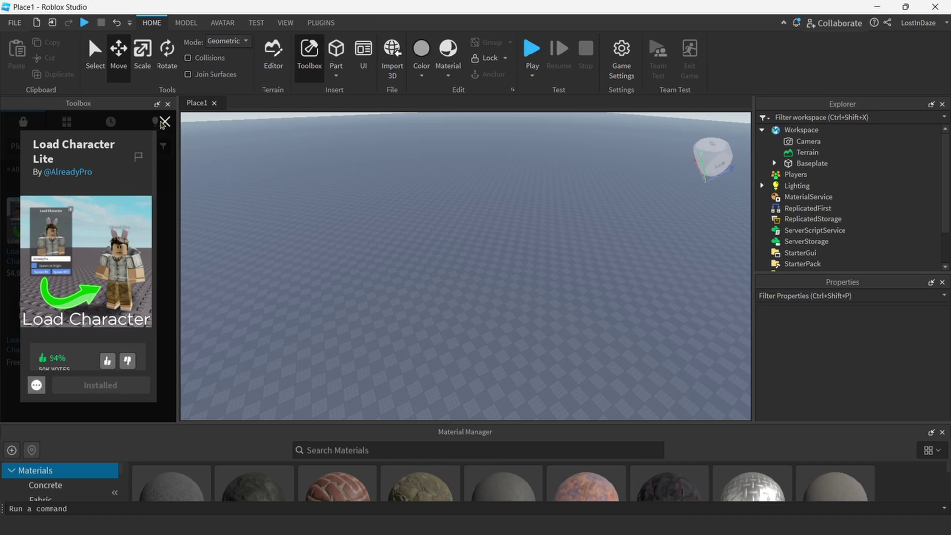
click(165, 121)
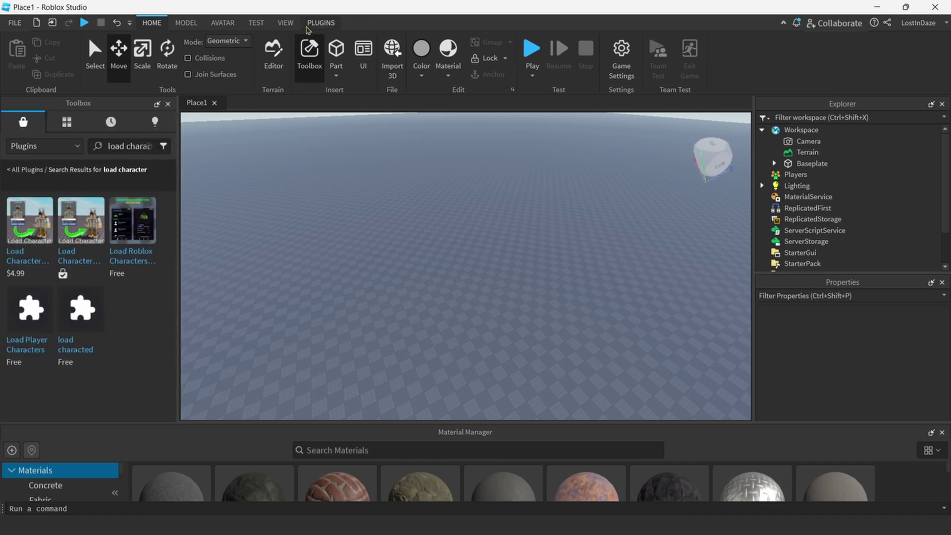
click(320, 24)
click(164, 57)
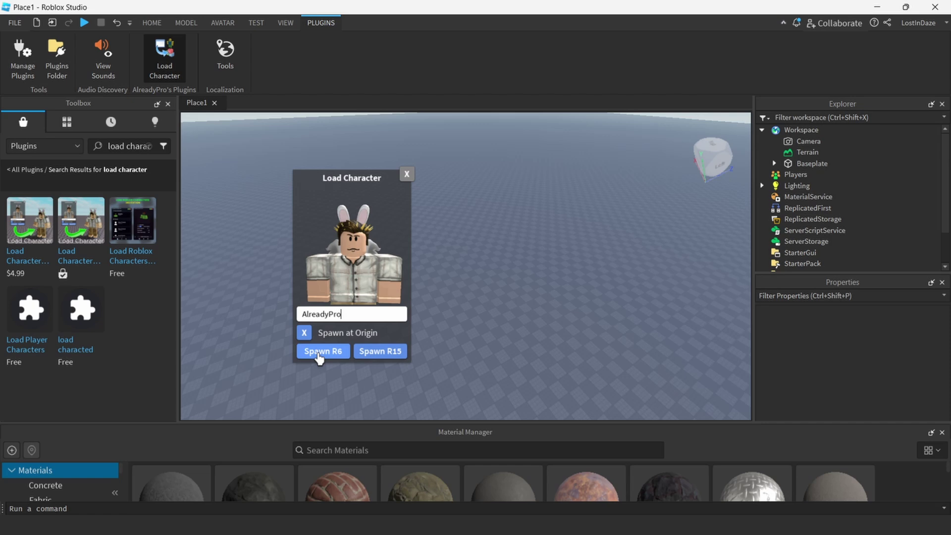
- Spawn the previewed avatar as an R6 character and close the Load Character panel
click(318, 352)
click(406, 174)
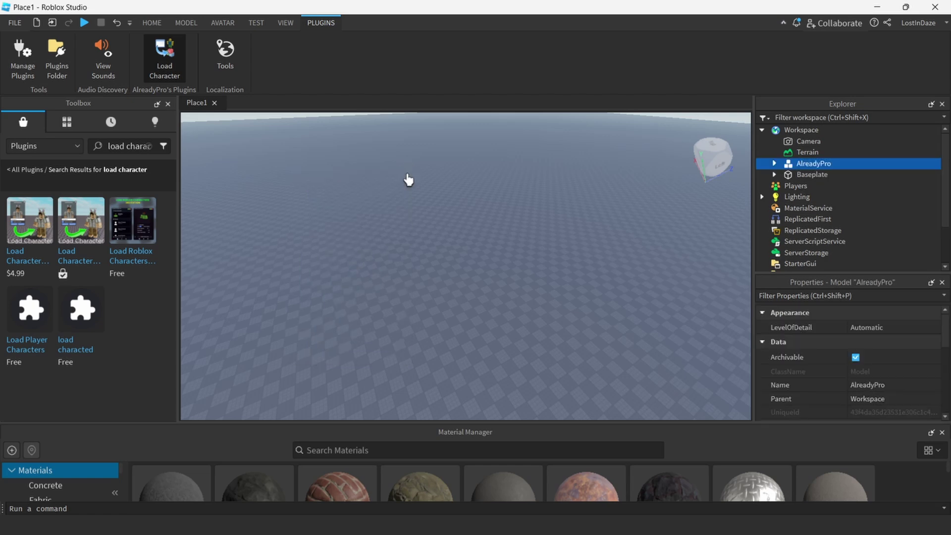
- Raise the spawned R6 character above the baseplate so its origin sits at 0, 3, 0
double_click(864, 166)
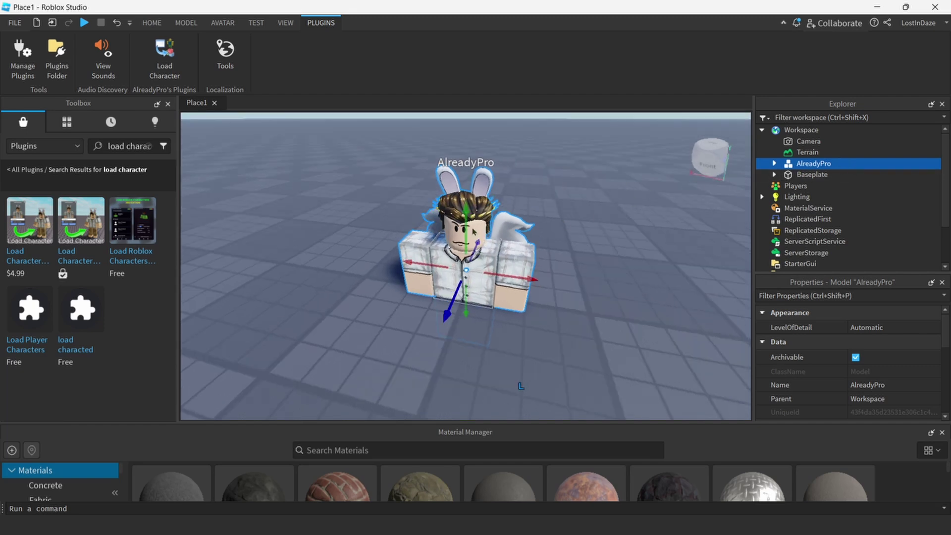
drag(465, 225, 466, 147)
click(595, 240)
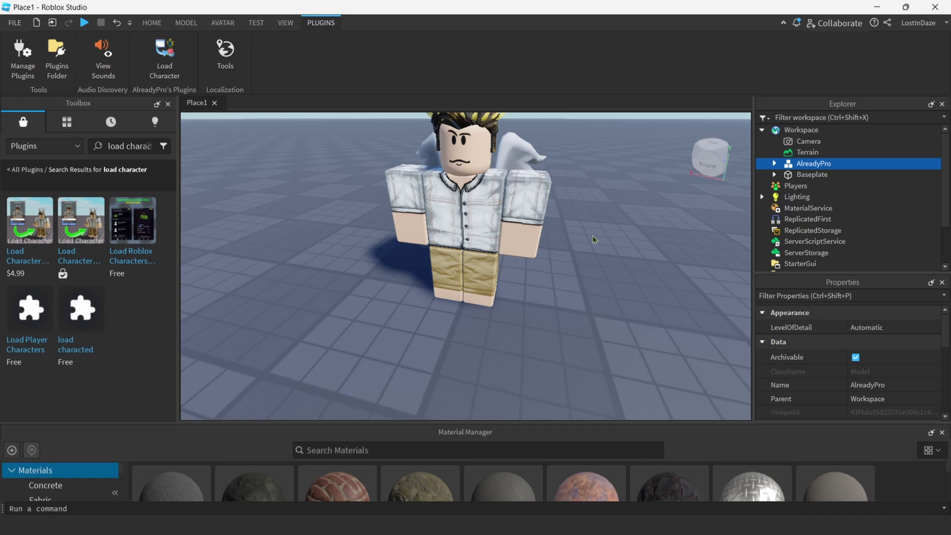
right_drag(595, 240, 594, 238)
scroll(594, 240, down, 5)
click(466, 242)
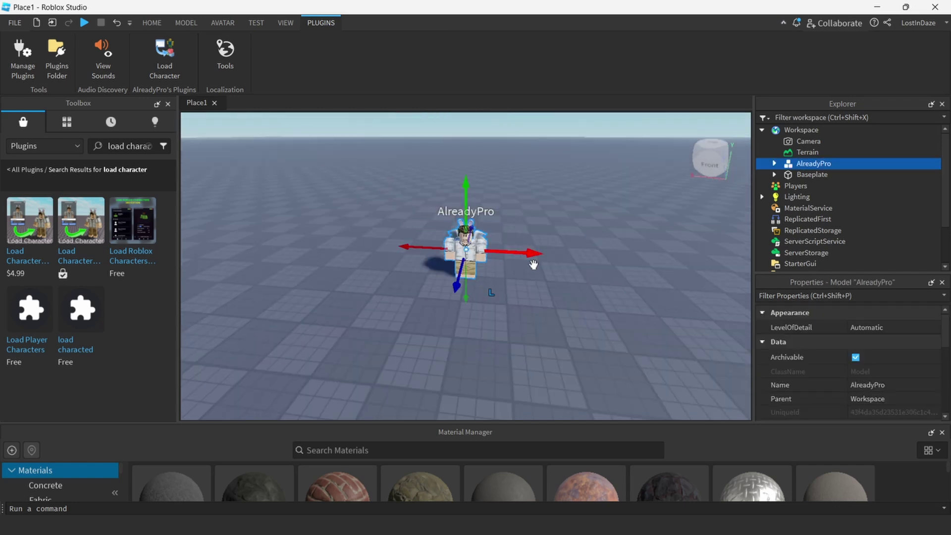
scroll(880, 346, down, 3)
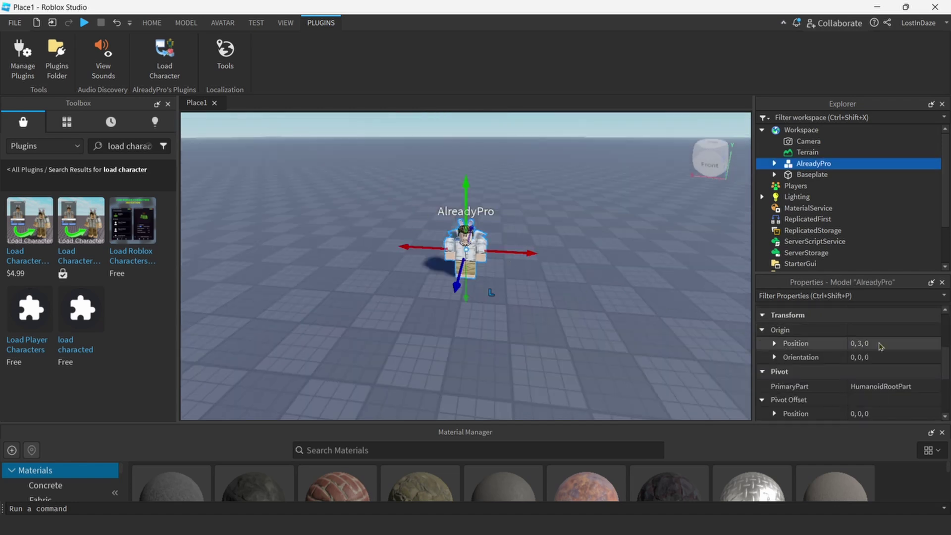
click(629, 299)
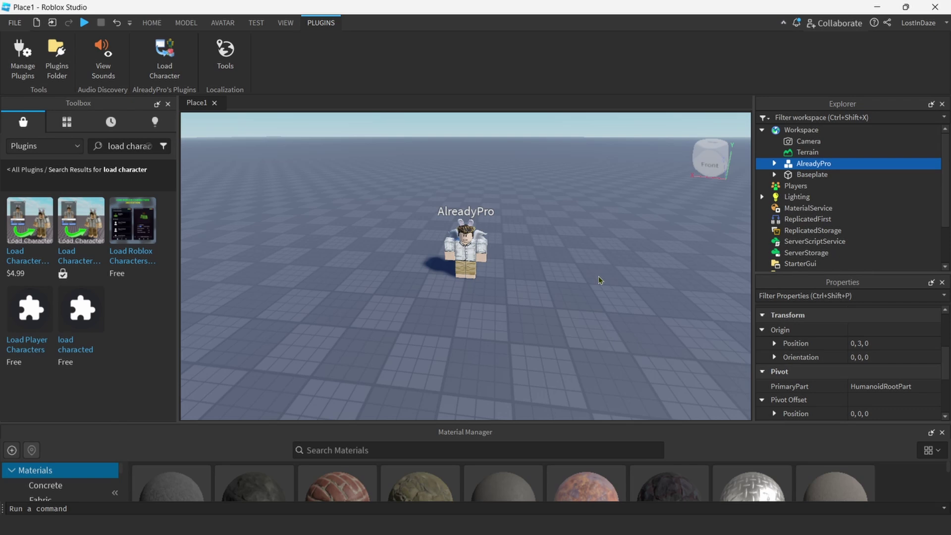
right_drag(605, 264, 606, 253)
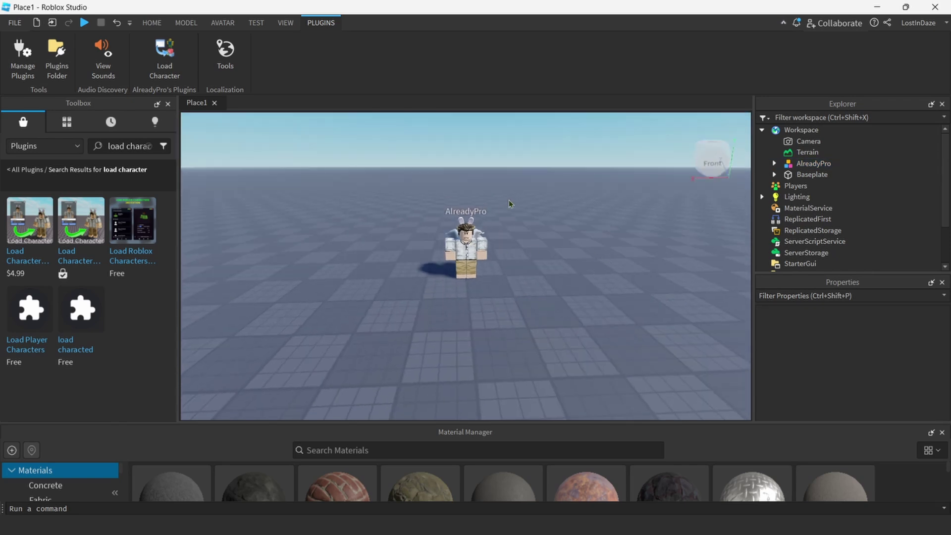
scroll(514, 196, up, 4)
scroll(402, 182, down, 4)
click(468, 248)
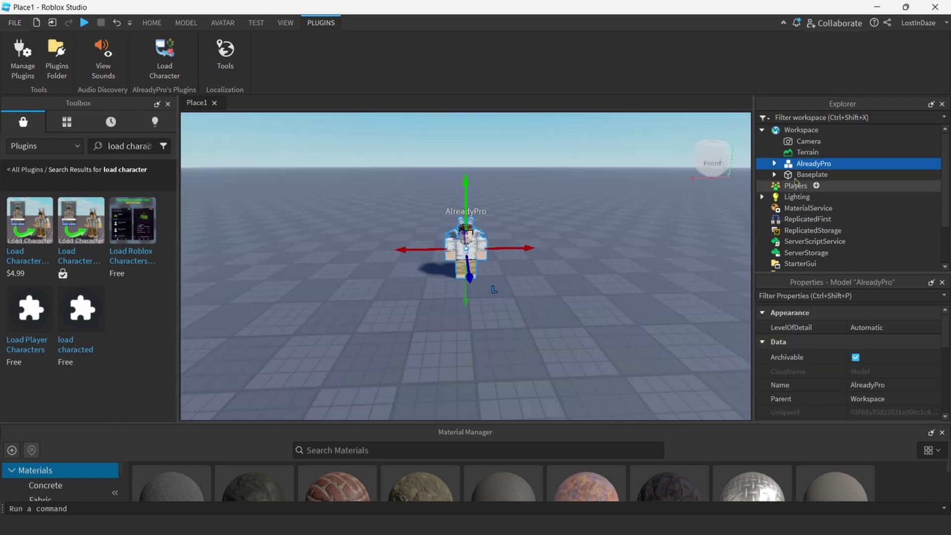
- Delete the character's Pants and Shirt
click(774, 163)
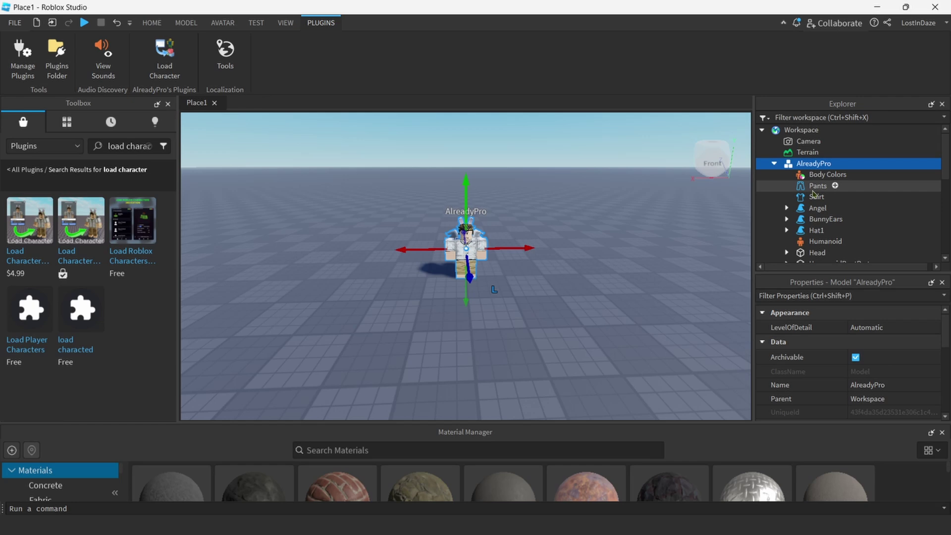
click(815, 186)
key(Delete)
click(812, 188)
key(Delete)
- Remove the Angel, BunnyEars and Hat1 accessories, and switch the Toolbox category to Models
click(813, 188)
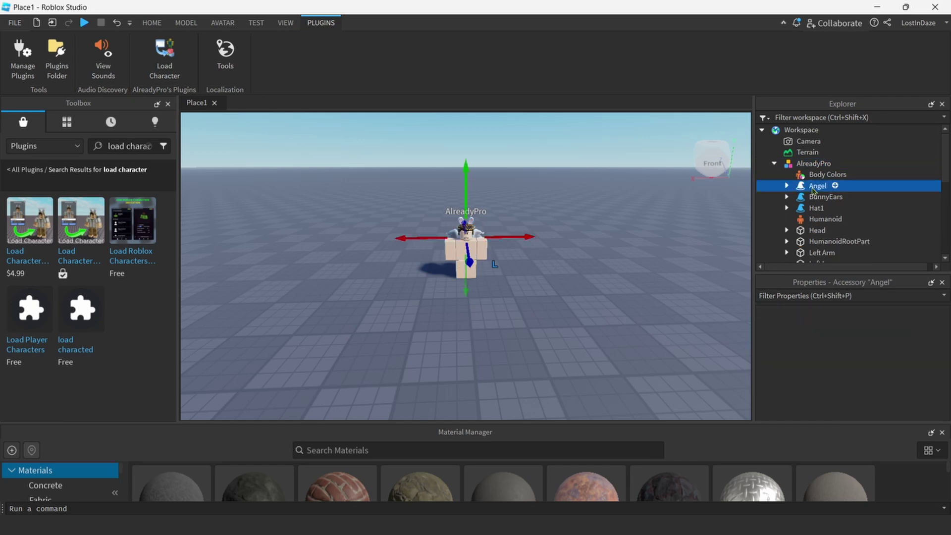
key(Delete)
click(815, 188)
key(Delete)
click(815, 188)
key(Delete)
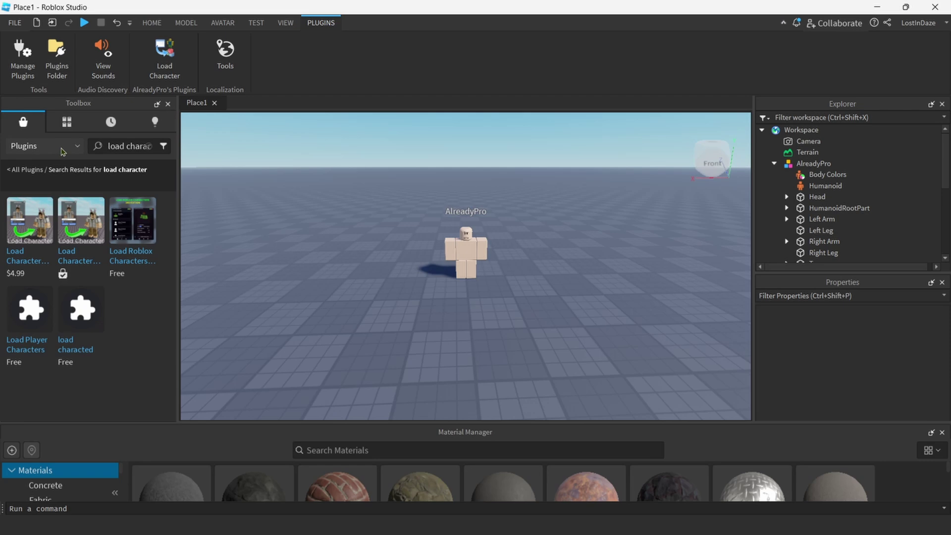
click(45, 145)
click(21, 161)
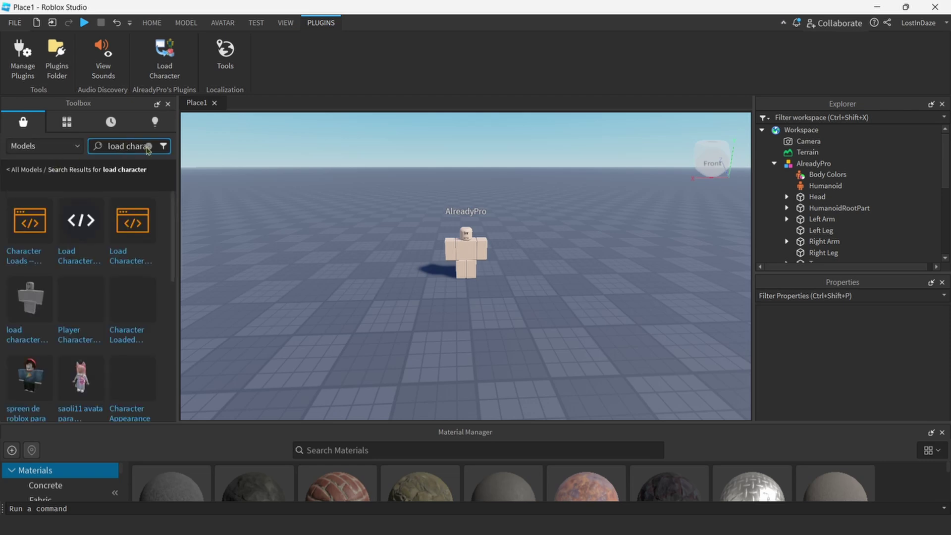
- Search models for 'clone' and insert the Phase 2 Clone troopers morph pack
click(148, 147)
text(clo)
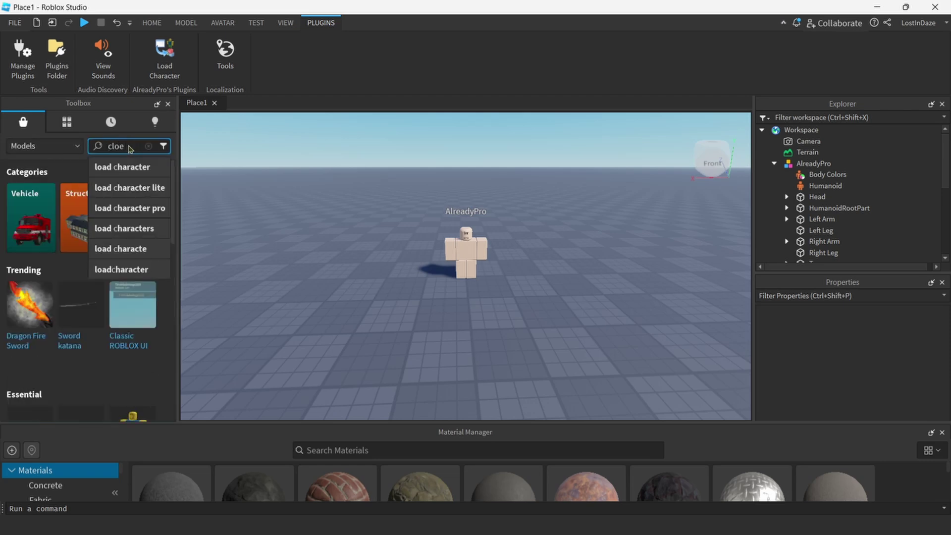
text(ne)
key(Return)
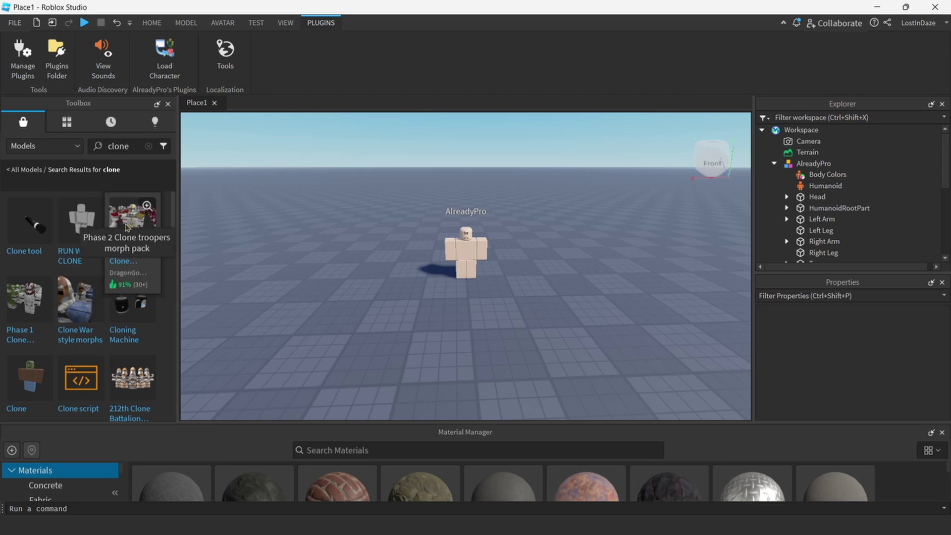
click(127, 227)
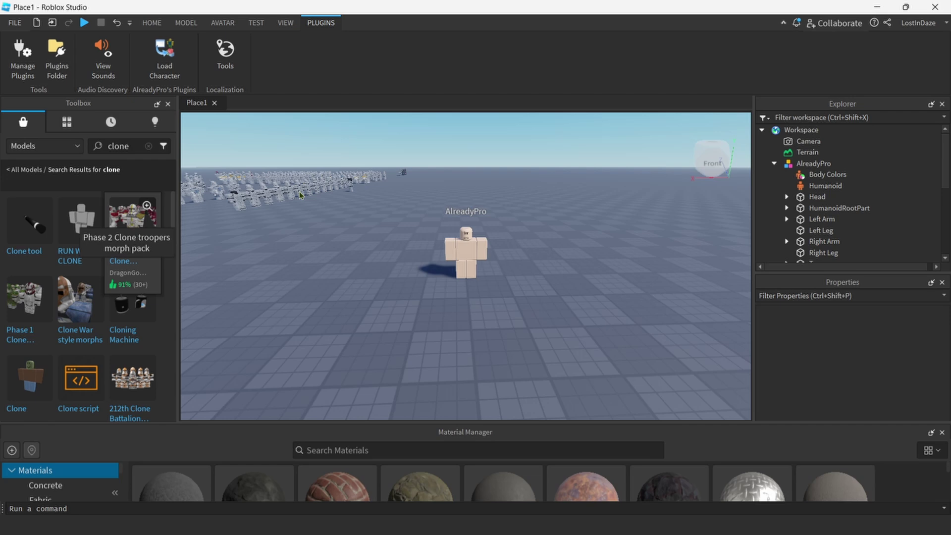
- Orbit and zoom down to inspect the rows of clone troopers near ground level
key(f)
scroll(624, 243, down, 5)
click(624, 243)
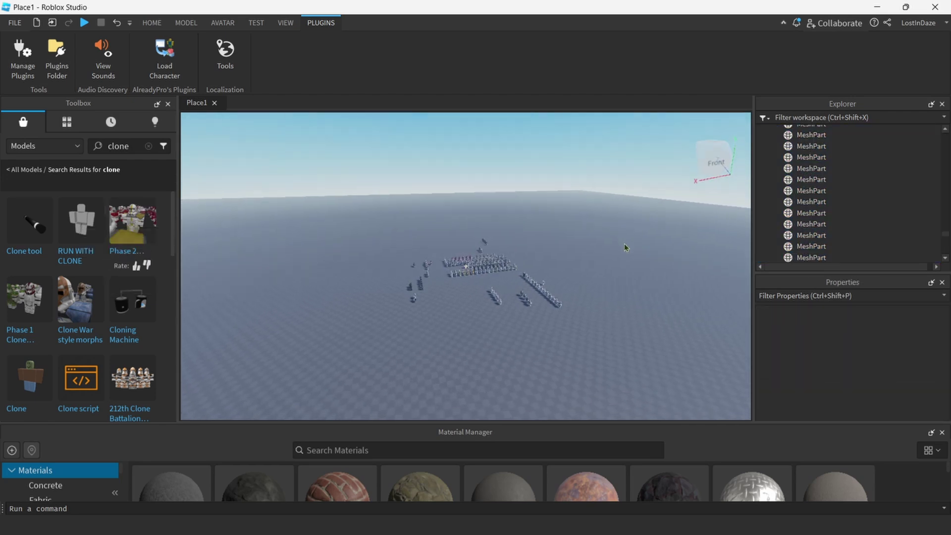
right_drag(624, 243, 618, 244)
scroll(624, 243, up, 10)
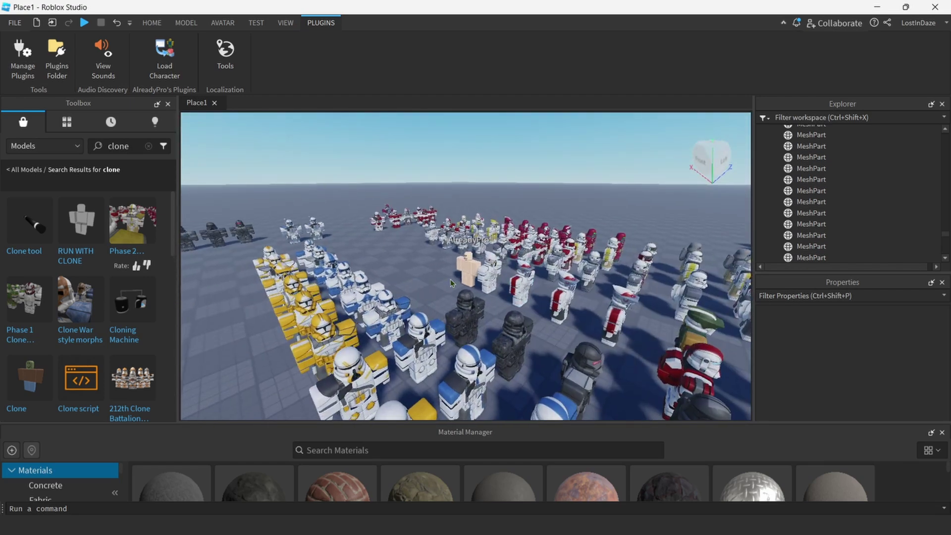
scroll(478, 277, down, 5)
right_drag(494, 281, 471, 312)
scroll(494, 281, down, 3)
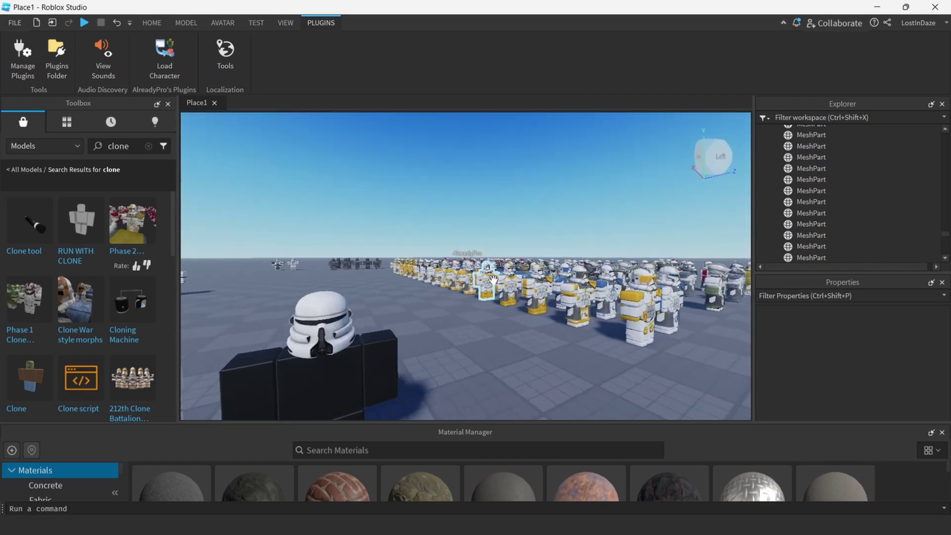
scroll(494, 280, down, 5)
scroll(493, 282, down, 6)
scroll(493, 285, down, 4)
- Move the Blitz clone out of its row to stand beside the plain character
click(469, 311)
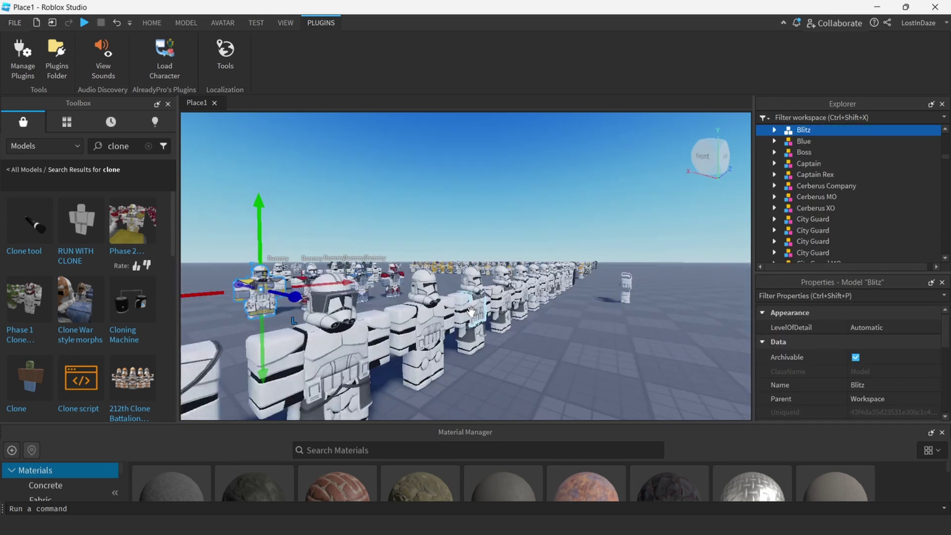
key(a)
drag(365, 290, 309, 286)
scroll(437, 246, down, 5)
right_drag(437, 246, 437, 246)
key(a)
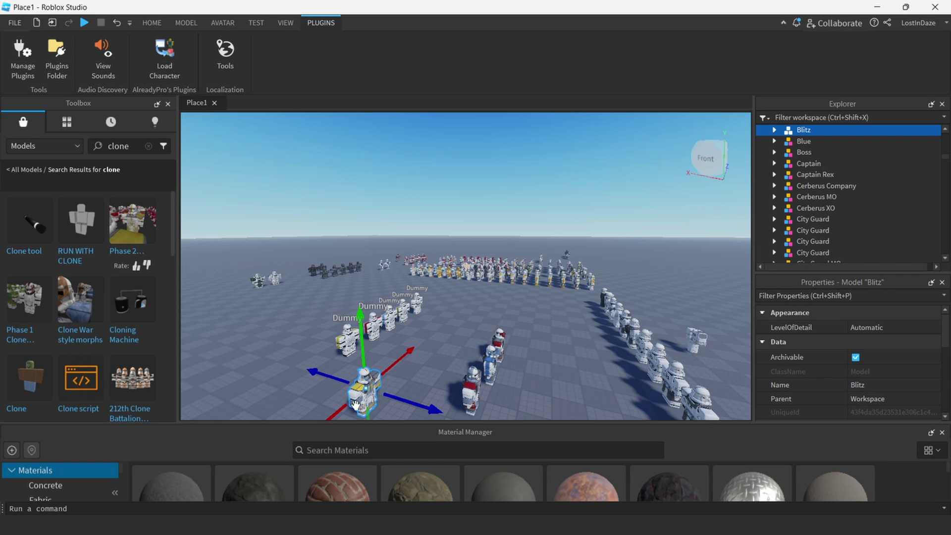
drag(334, 410, 469, 264)
key(e)
key(w)
right_drag(470, 264, 470, 264)
drag(499, 333, 396, 284)
scroll(921, 177, up, 3)
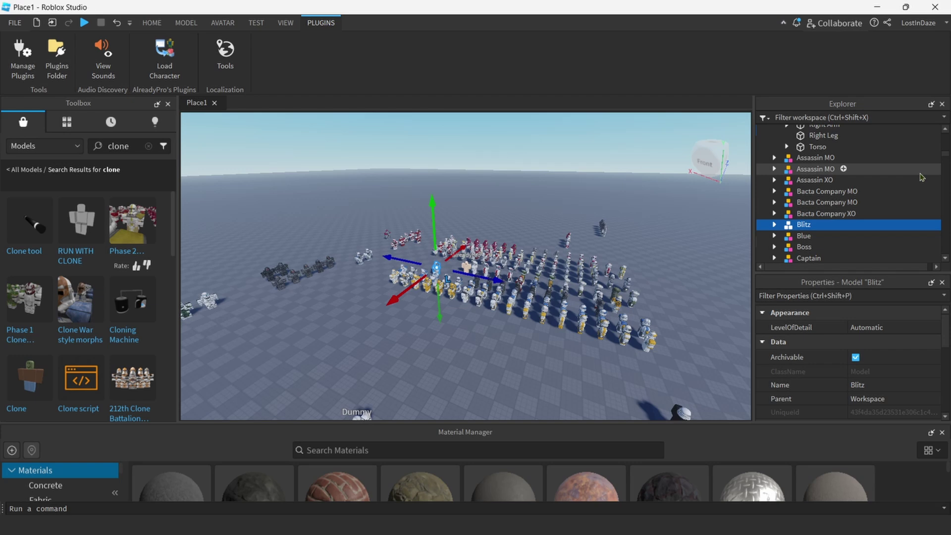
- Place the Blitz model under Terrain in the Explorer
mouse_move(817, 224)
mouse_down()
mouse_move(799, 226)
mouse_move(817, 198)
mouse_move(812, 152)
mouse_up()
scroll(816, 202, up, 3)
scroll(817, 198, up, 10)
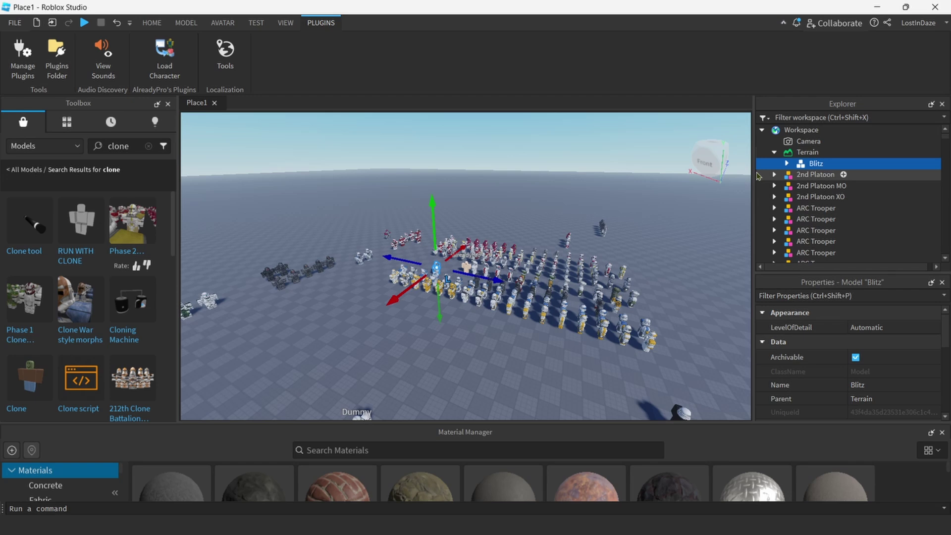
mouse_move(761, 173)
mouse_down()
mouse_move(768, 203)
mouse_move(766, 179)
mouse_up()
scroll(603, 233, up, 2)
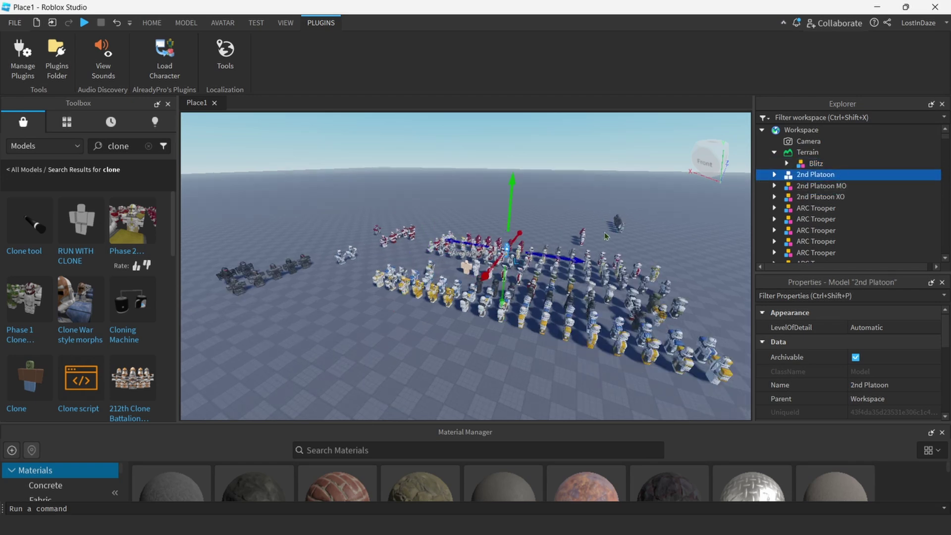
scroll(601, 230, up, 3)
- Delete the ARF trooper and two other troopers next to the character
click(487, 270)
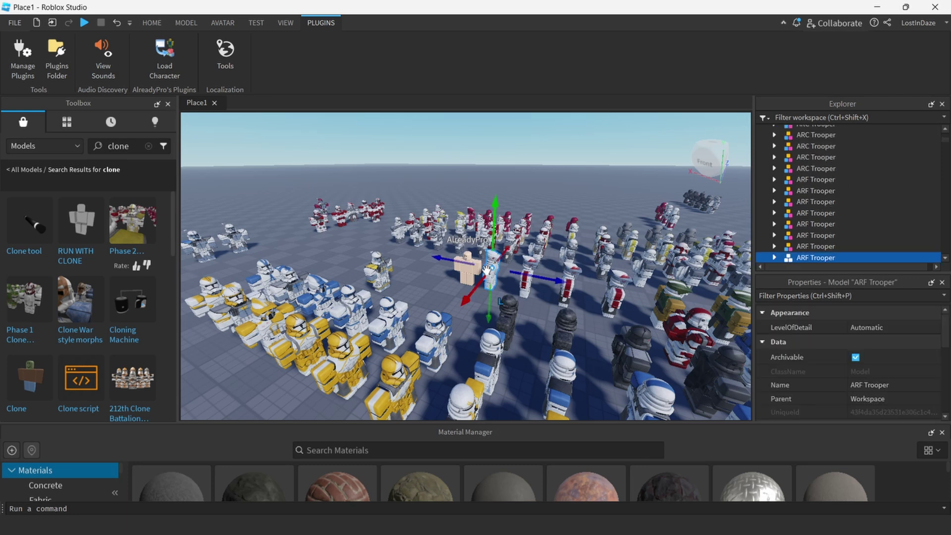
key(Delete)
click(526, 278)
key(Delete)
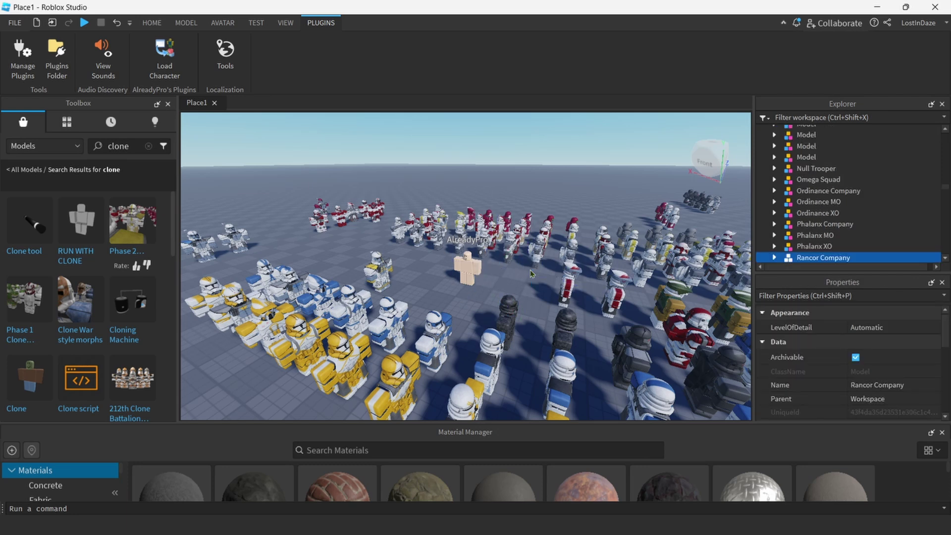
click(507, 316)
key(Delete)
- Delete the five blue troopers in the nearby row
click(493, 335)
key(Delete)
click(436, 329)
key(Delete)
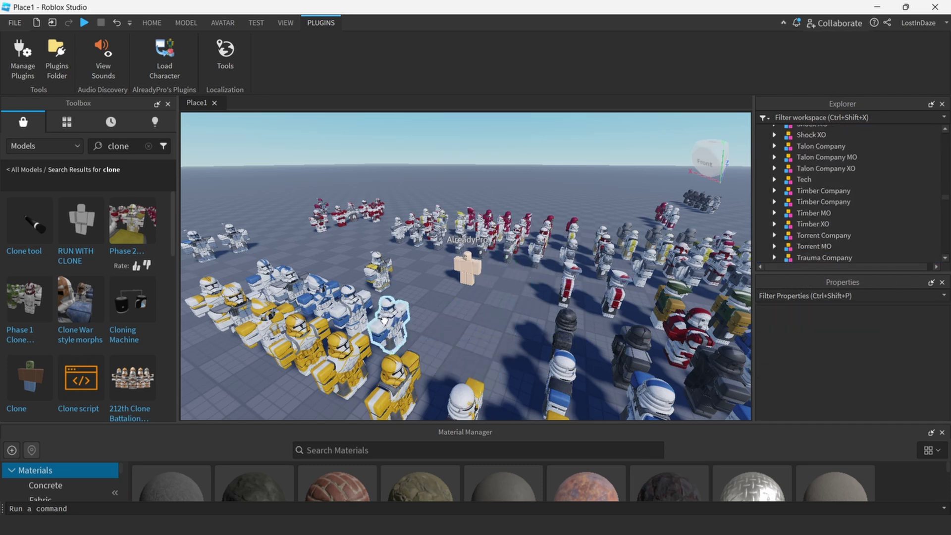
click(390, 318)
key(Delete)
click(353, 305)
key(Delete)
click(298, 288)
key(Delete)
scroll(458, 272, up, 3)
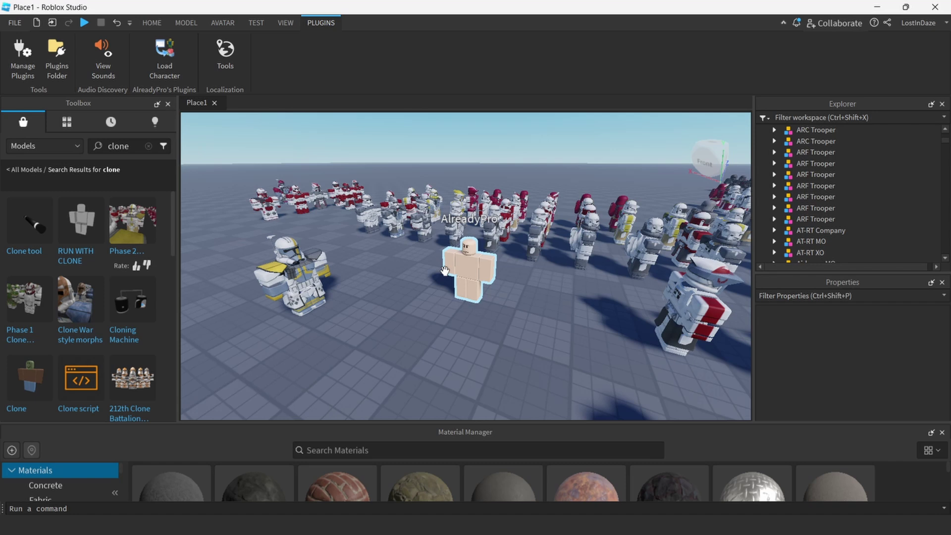
- Delete the Grey Company, Medical, ARC, ARF and Grey MO troopers, then reselect Blitz
click(455, 214)
key(Delete)
click(421, 219)
key(Delete)
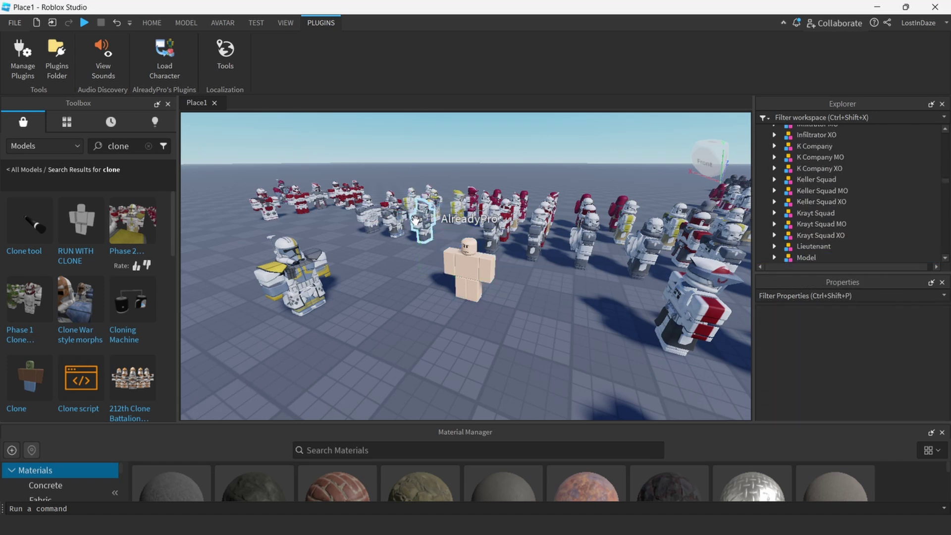
click(393, 219)
key(Delete)
click(422, 220)
key(Delete)
click(491, 233)
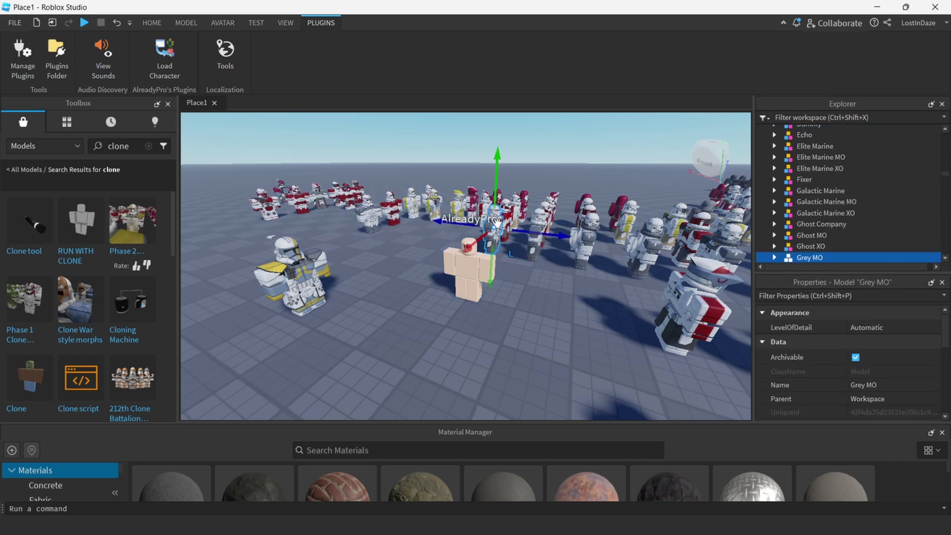
key(Delete)
click(532, 233)
click(531, 233)
scroll(832, 223, up, 15)
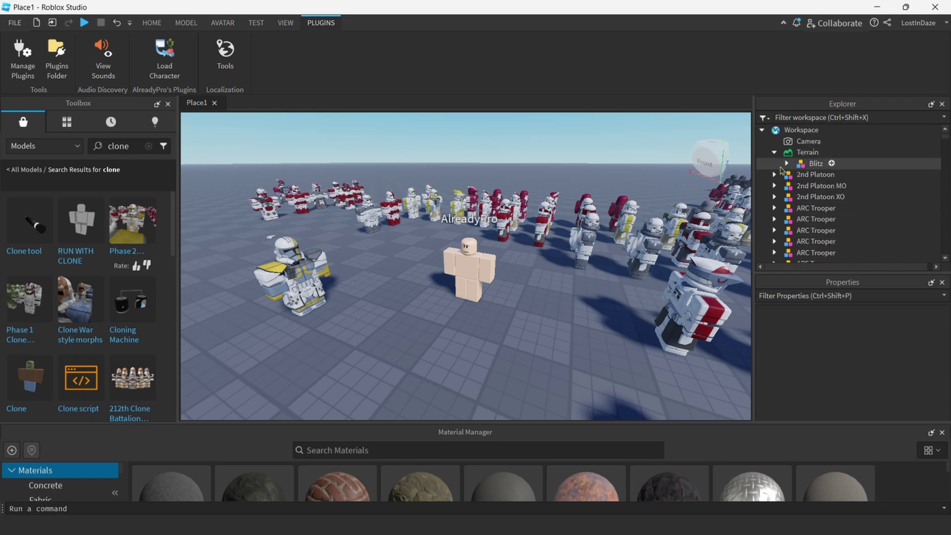
click(815, 165)
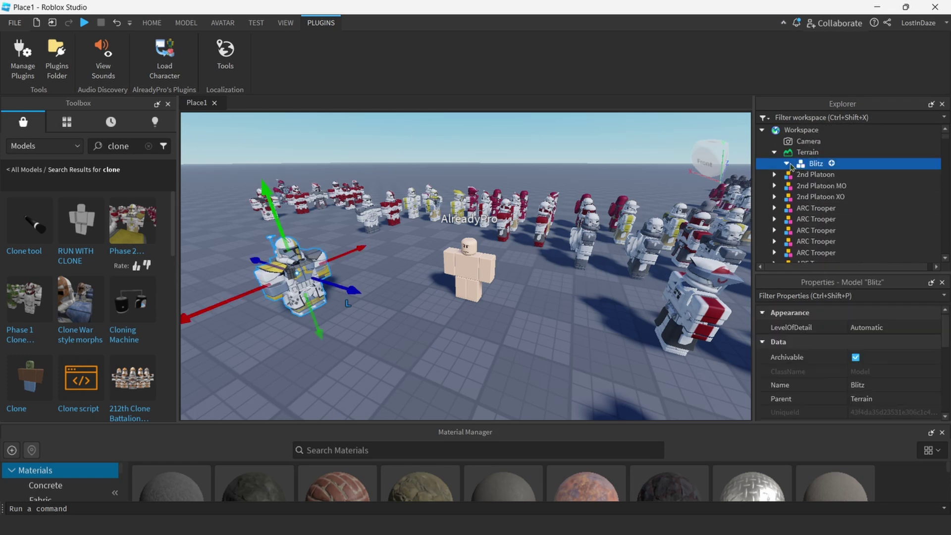
- Drag Blitz's Pants and Shirt onto the plain character so it wears the black undersuit
click(787, 164)
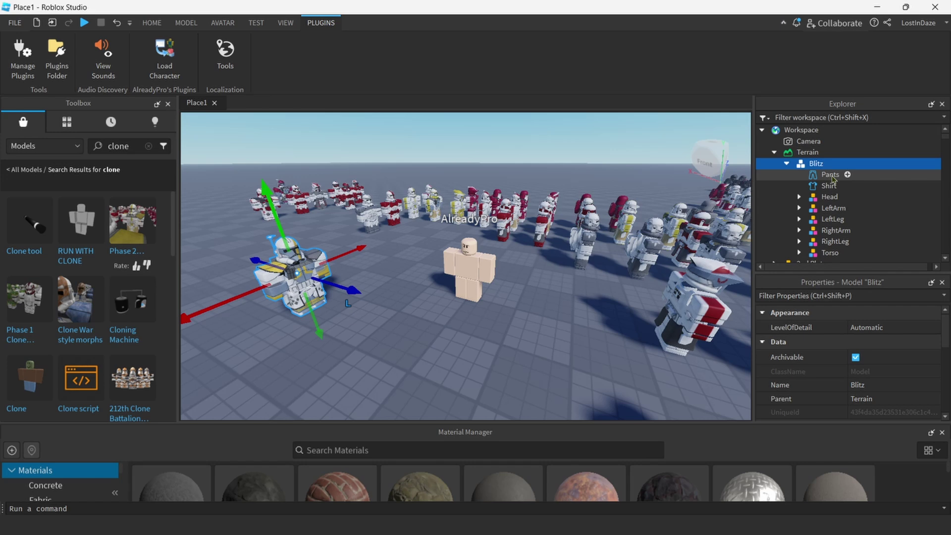
mouse_move(831, 176)
mouse_down()
mouse_move(833, 210)
mouse_move(829, 171)
mouse_up()
scroll(832, 198, down, 10)
scroll(832, 209, up, 15)
scroll(833, 209, down, 3)
scroll(844, 181, up, 5)
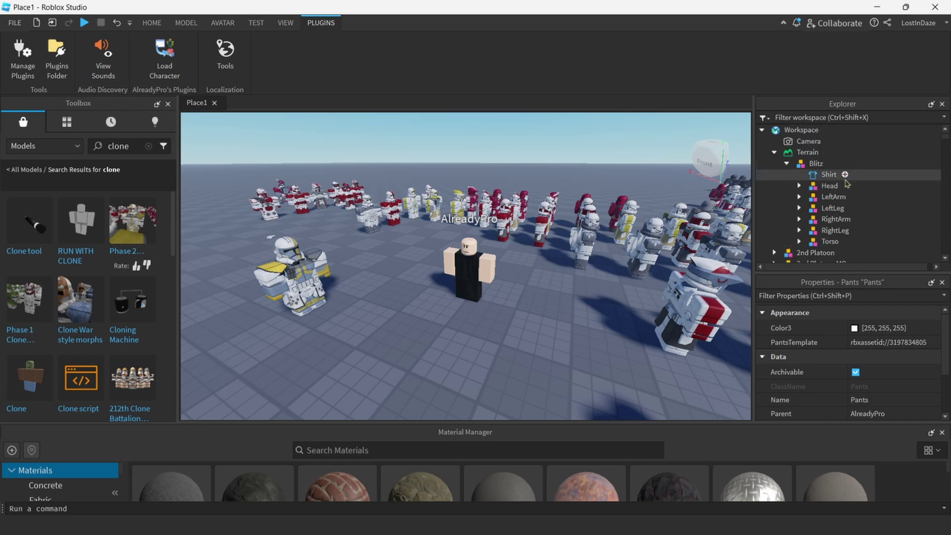
scroll(823, 198, down, 6)
drag(842, 177, 813, 161)
scroll(819, 201, down, 8)
scroll(818, 207, down, 12)
scroll(819, 207, up, 4)
scroll(819, 207, up, 15)
scroll(818, 207, up, 3)
scroll(819, 207, down, 3)
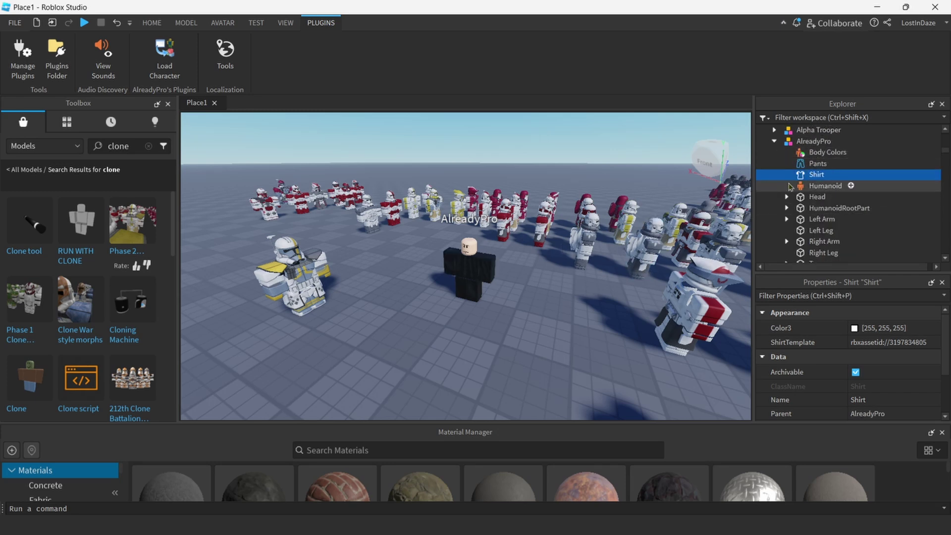
scroll(789, 185, up, 15)
- Inspect Blitz's Head, LeftArm, LeftLeg, RightArm, RightLeg and Torso, then reselect Blitz and show the HOME tools
click(818, 164)
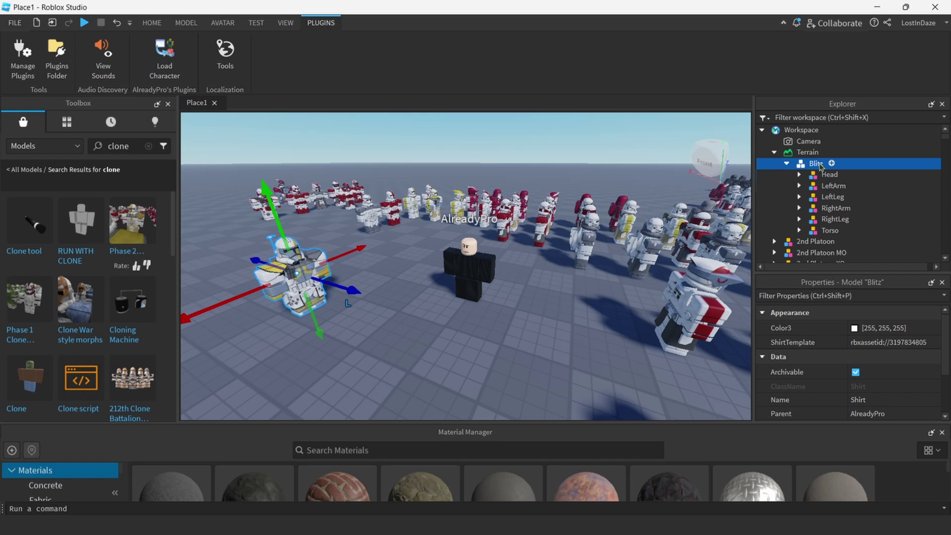
click(822, 174)
click(821, 185)
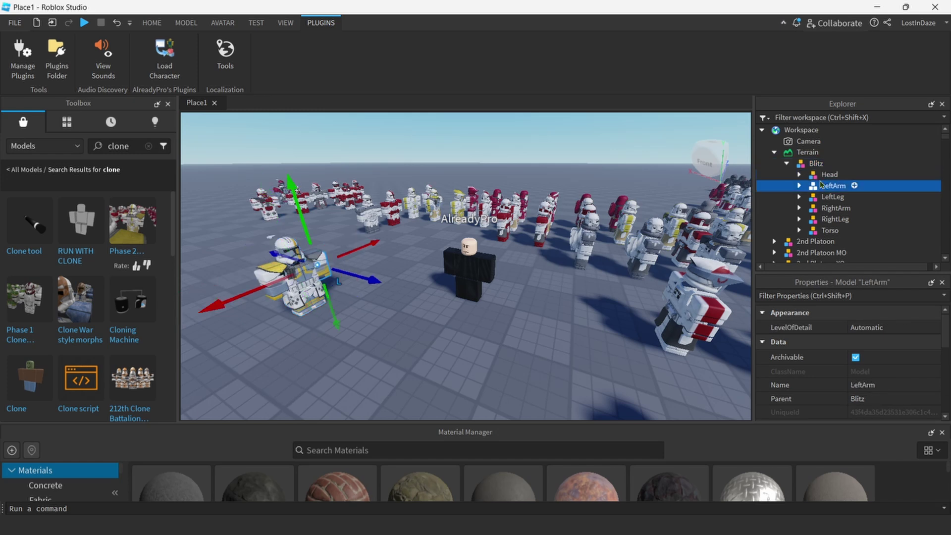
click(822, 175)
click(821, 185)
click(822, 196)
click(817, 208)
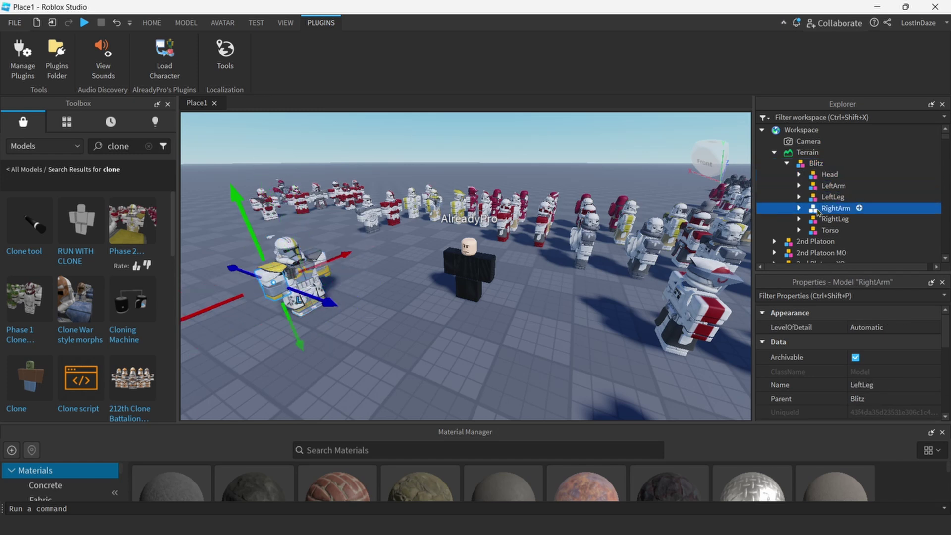
click(818, 218)
click(812, 231)
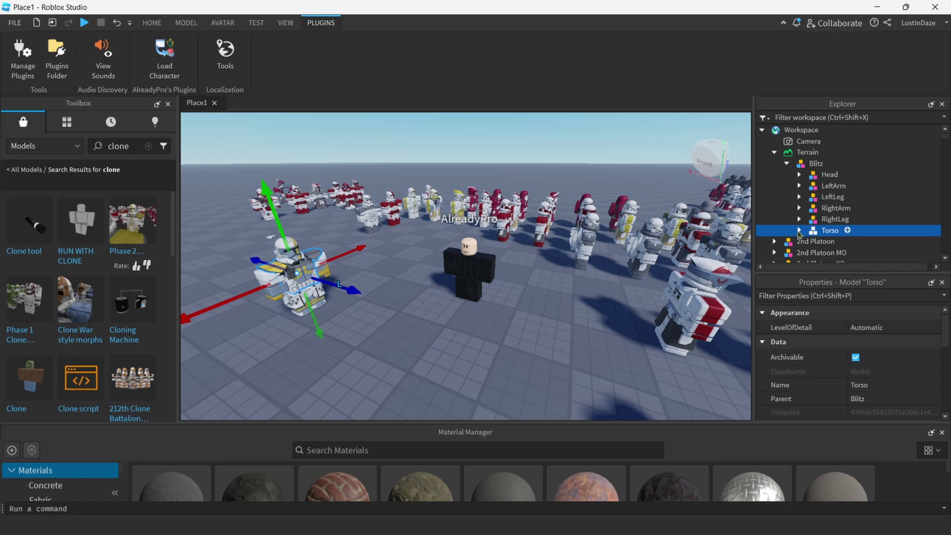
click(825, 176)
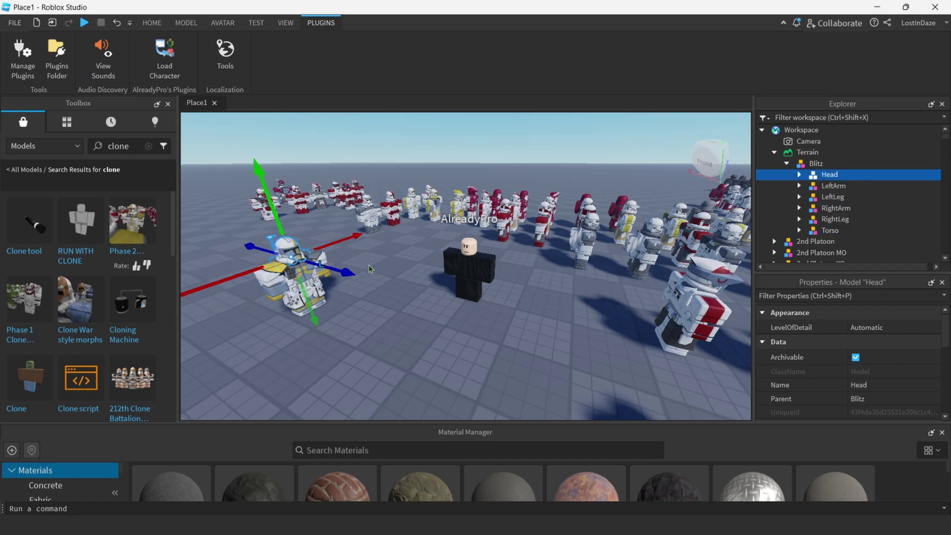
click(799, 164)
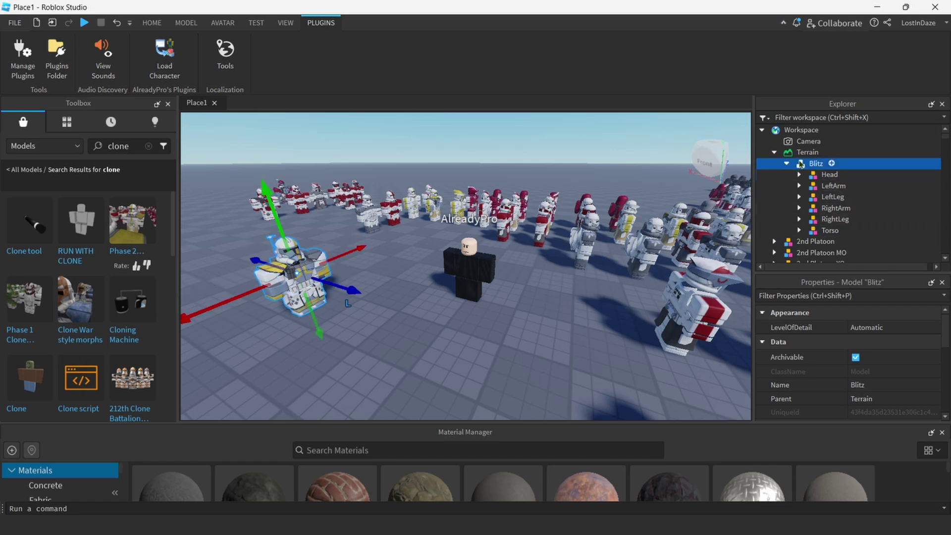
click(159, 24)
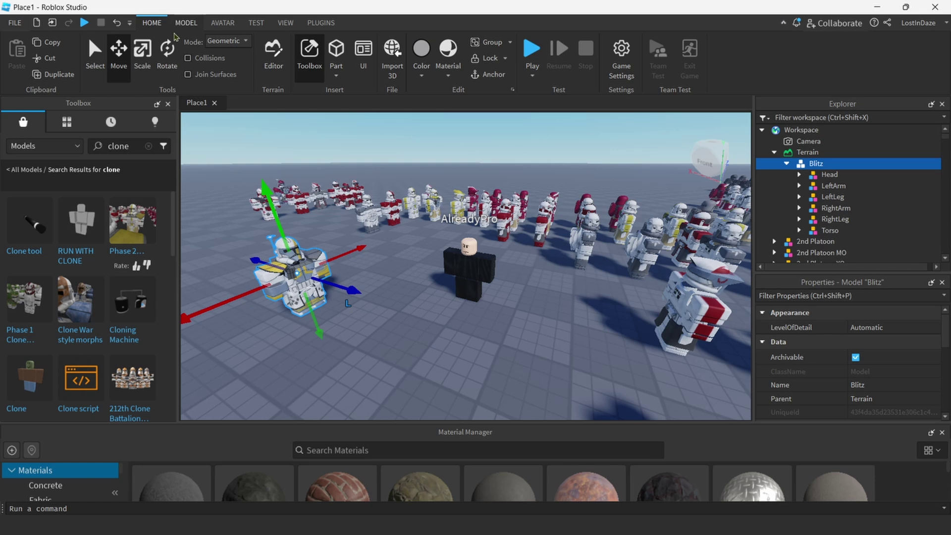
click(166, 52)
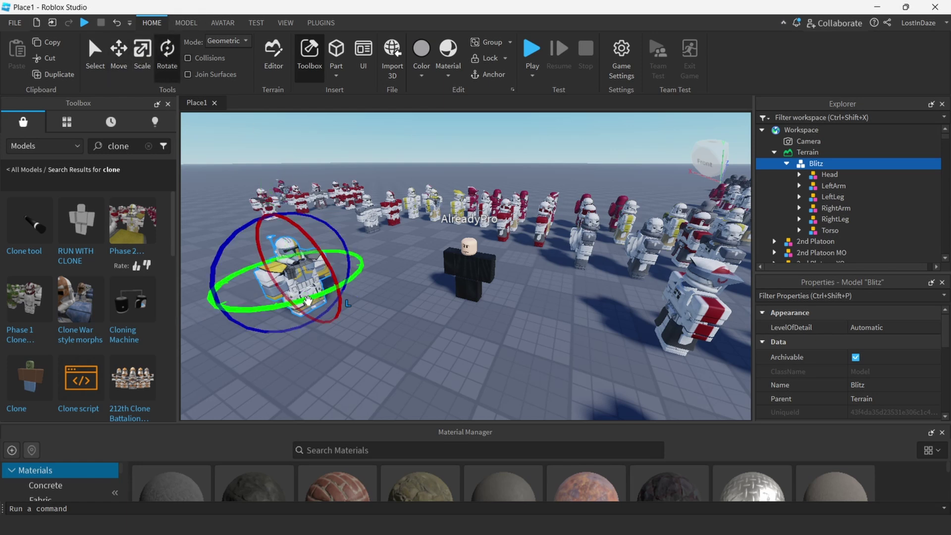
drag(325, 256, 206, 270)
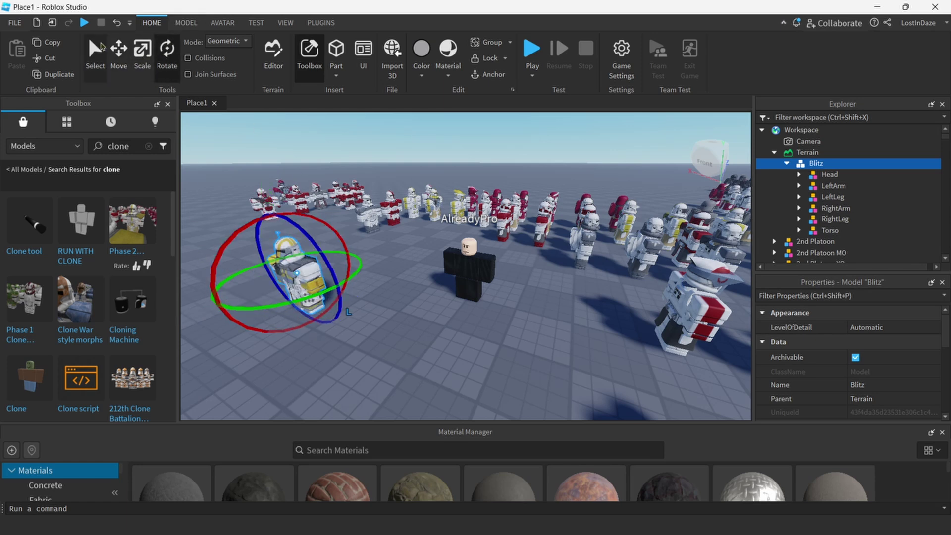
click(118, 52)
drag(349, 265, 501, 299)
click(501, 298)
scroll(501, 290, up, 5)
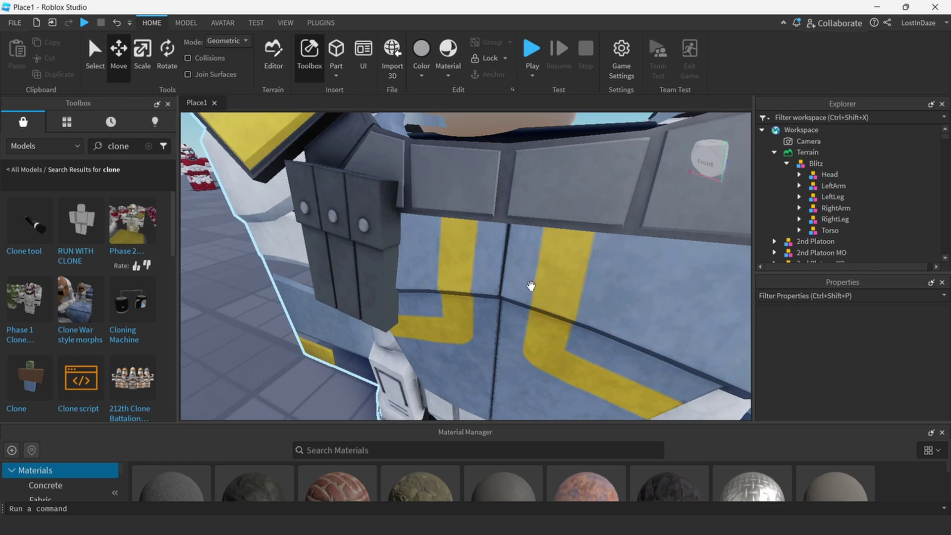
scroll(530, 286, down, 10)
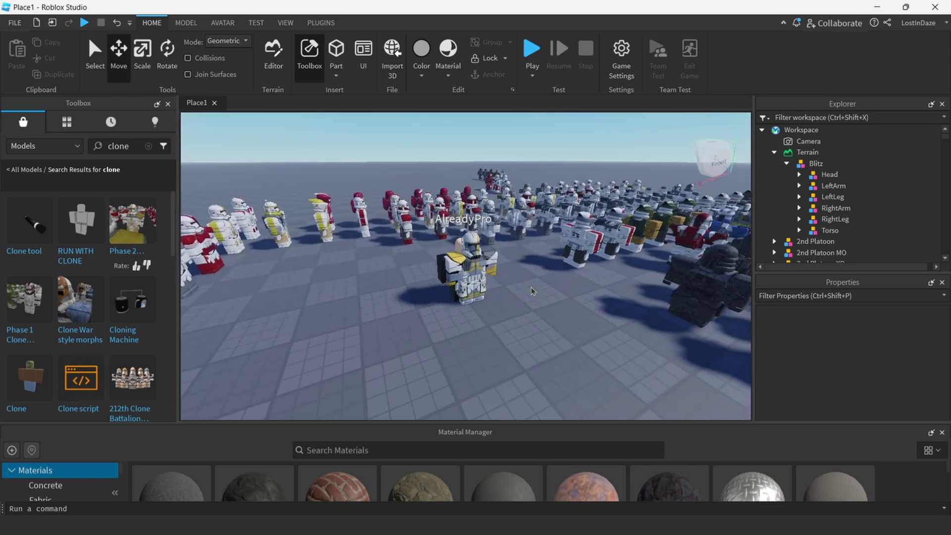
scroll(531, 290, up, 8)
scroll(520, 282, down, 8)
click(478, 275)
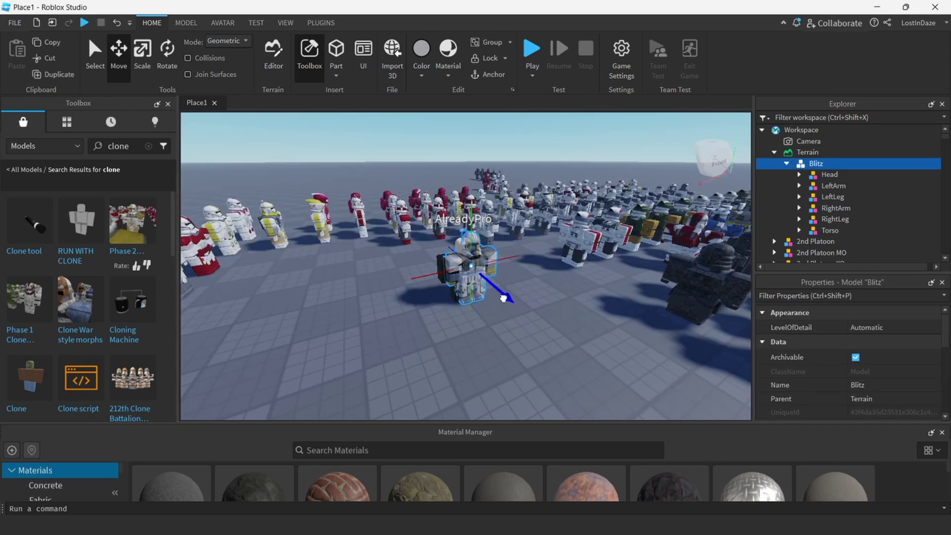
mouse_move(503, 298)
mouse_down()
mouse_move(484, 297)
mouse_move(493, 307)
mouse_up()
drag(418, 278, 384, 286)
click(403, 282)
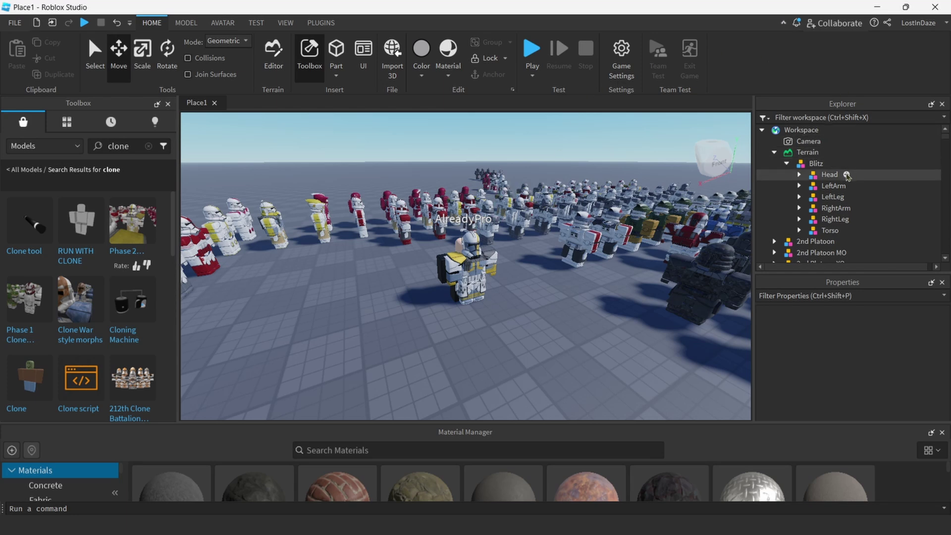
- Start exporting Blitz's Head part and navigate to the GFX\acces folder
click(864, 176)
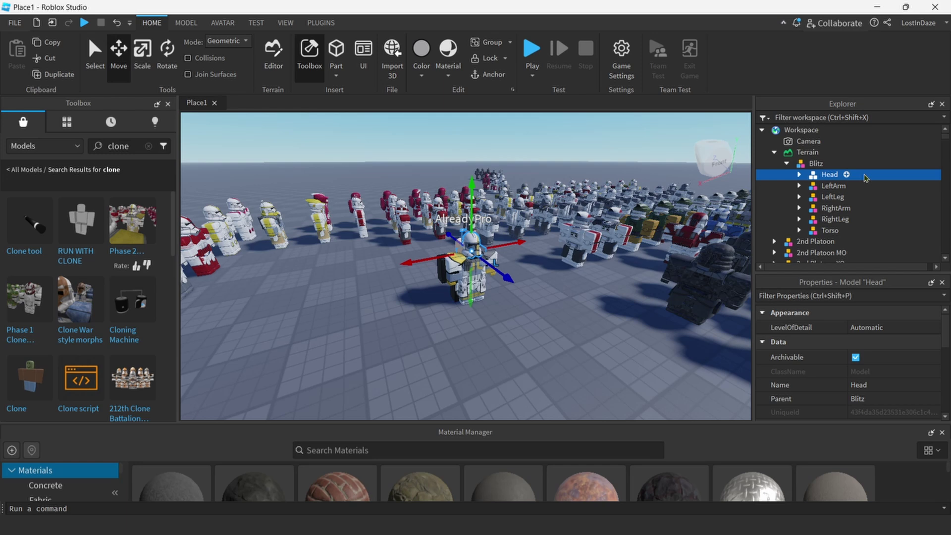
right_click(865, 176)
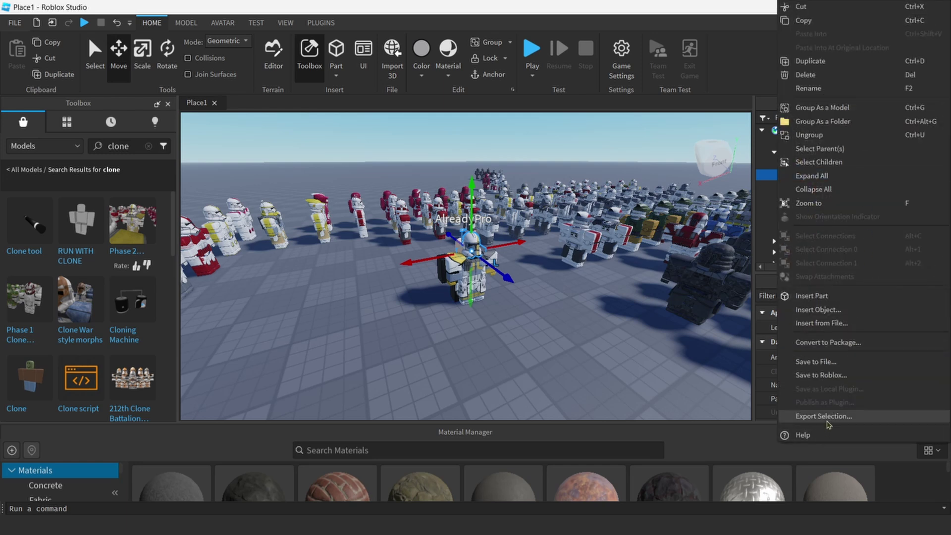
click(824, 417)
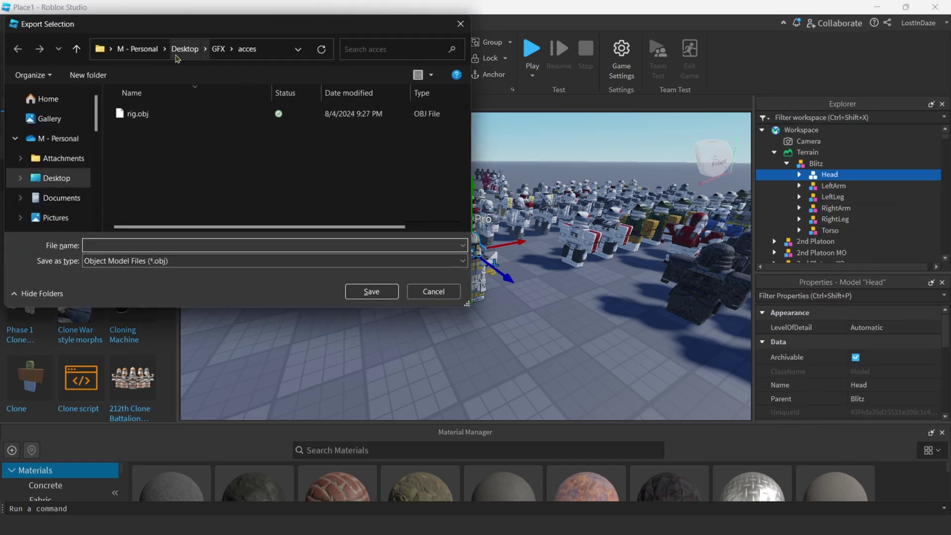
click(218, 49)
click(172, 114)
double_click(173, 115)
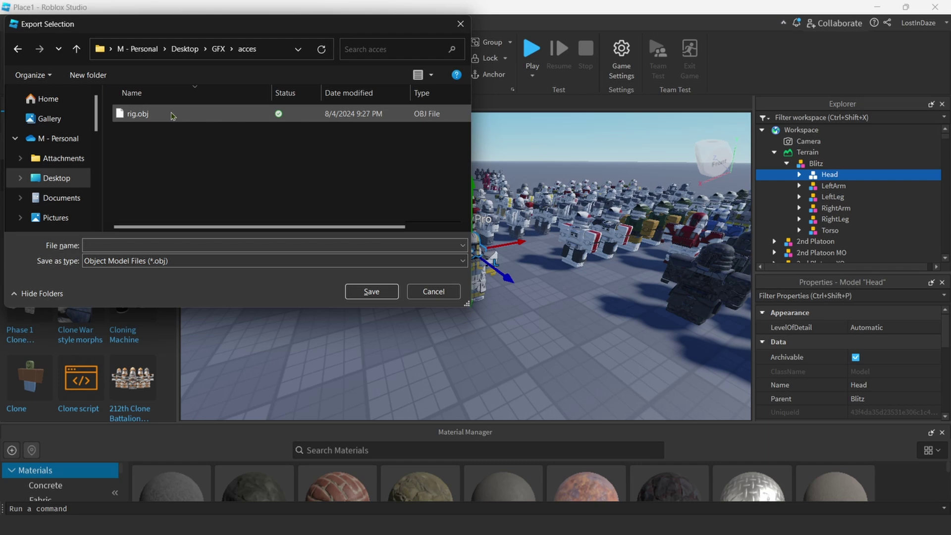
click(218, 48)
double_click(132, 115)
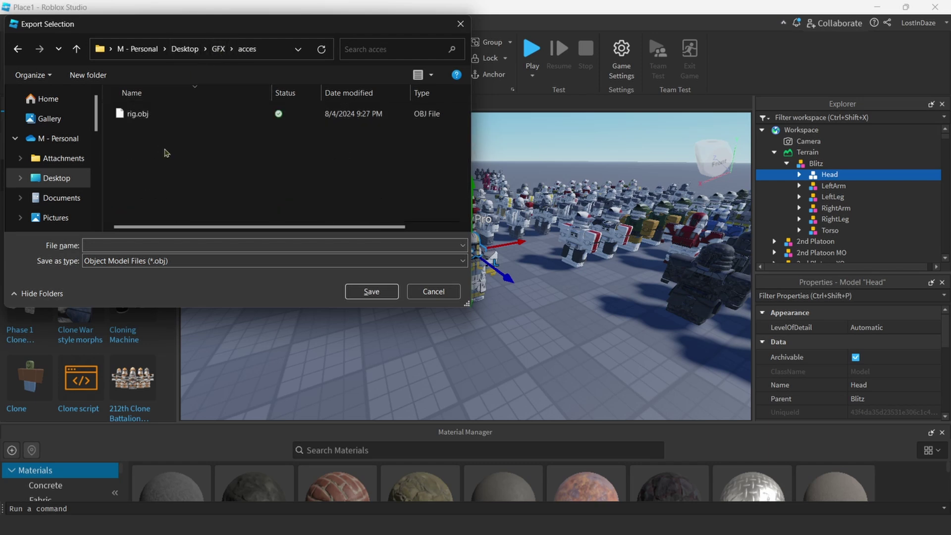
- Create a 'helmet' folder inside acces and save the Head export there as rig
right_click(166, 153)
mouse_move(210, 314)
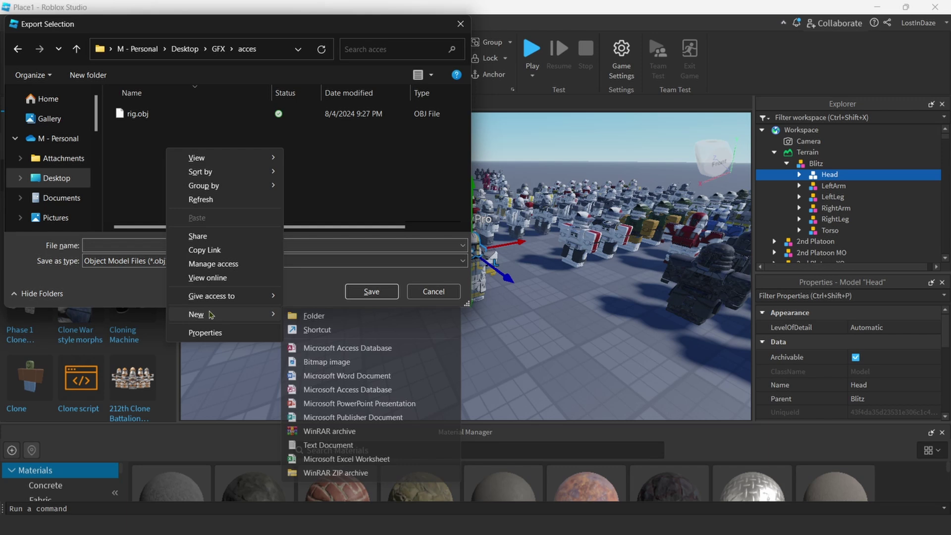
click(332, 317)
key(BackSpace)
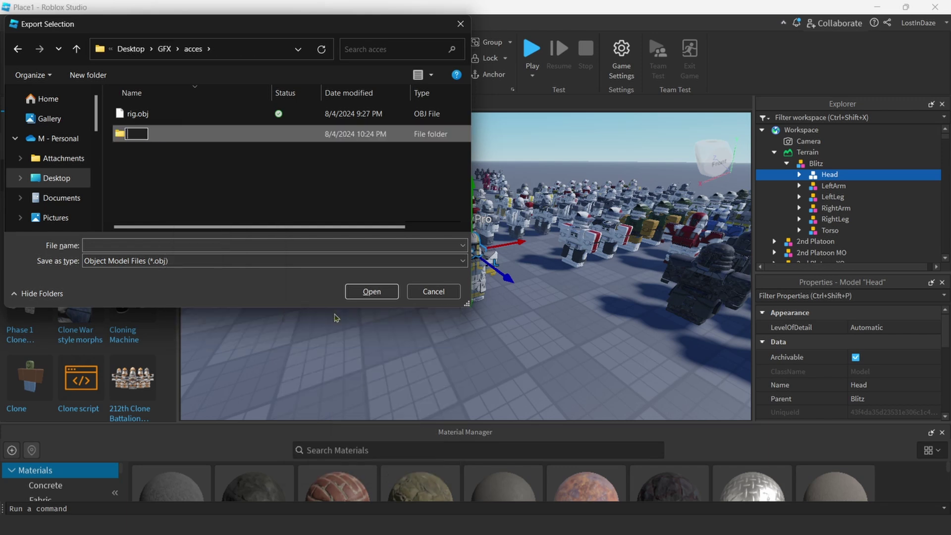
text(helmet)
click(204, 143)
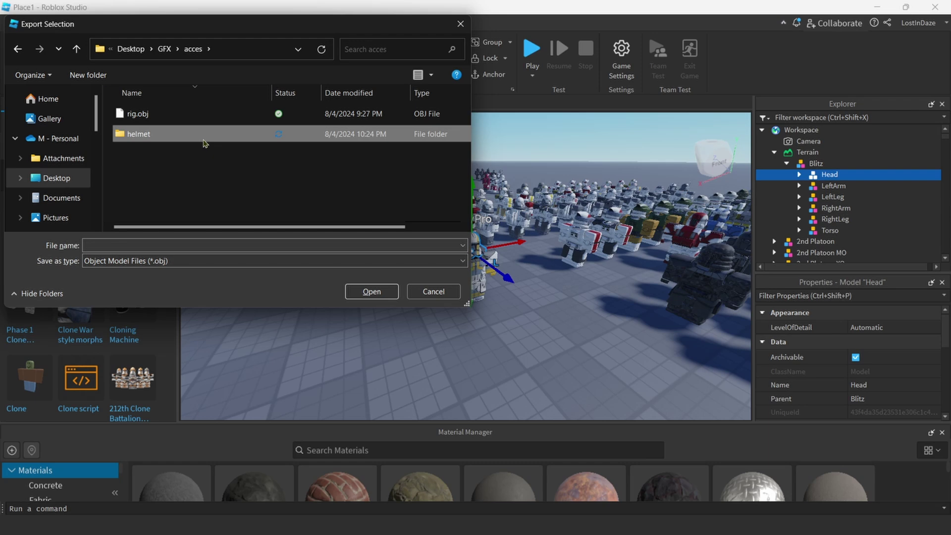
double_click(205, 141)
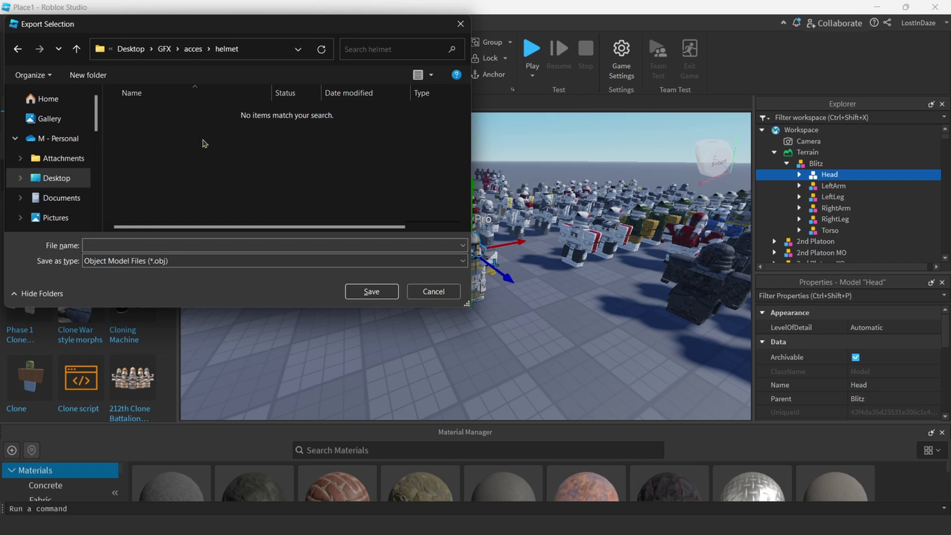
click(125, 245)
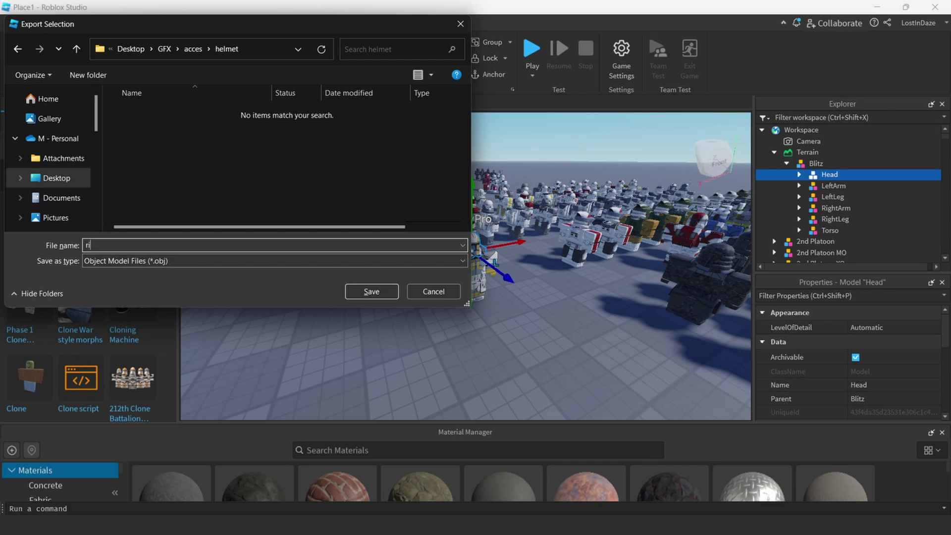
click(359, 295)
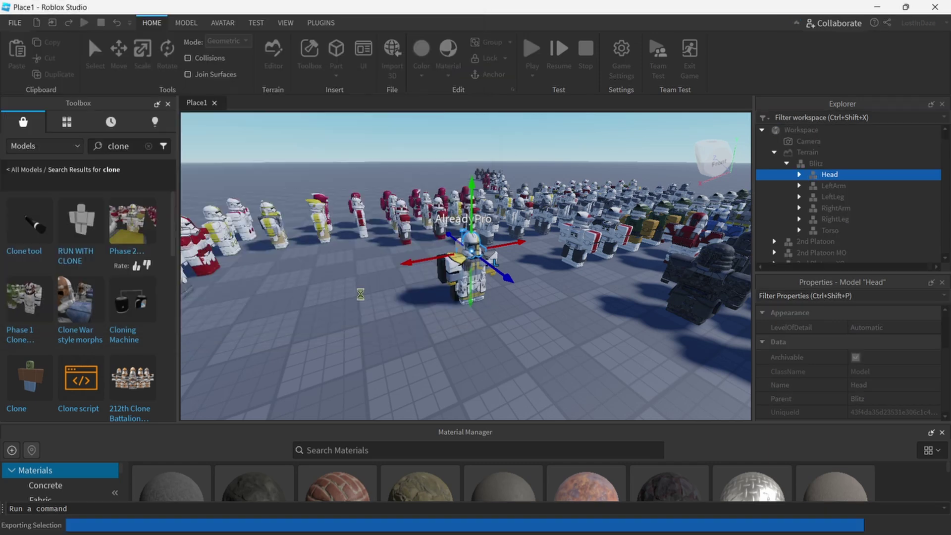
- Drag the Blitz armor model left off the avatar, then select the plain AlreadyPro figure
click(832, 186)
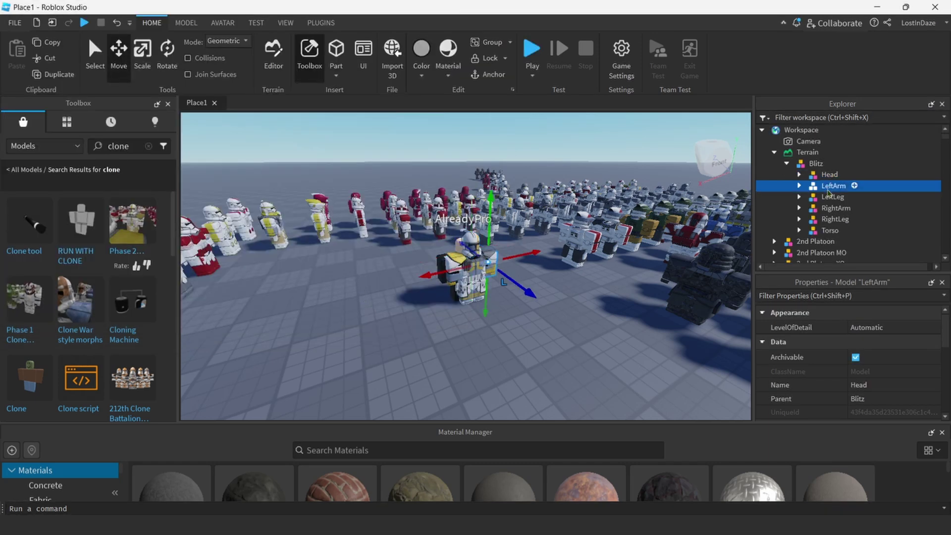
click(832, 196)
click(827, 208)
click(835, 218)
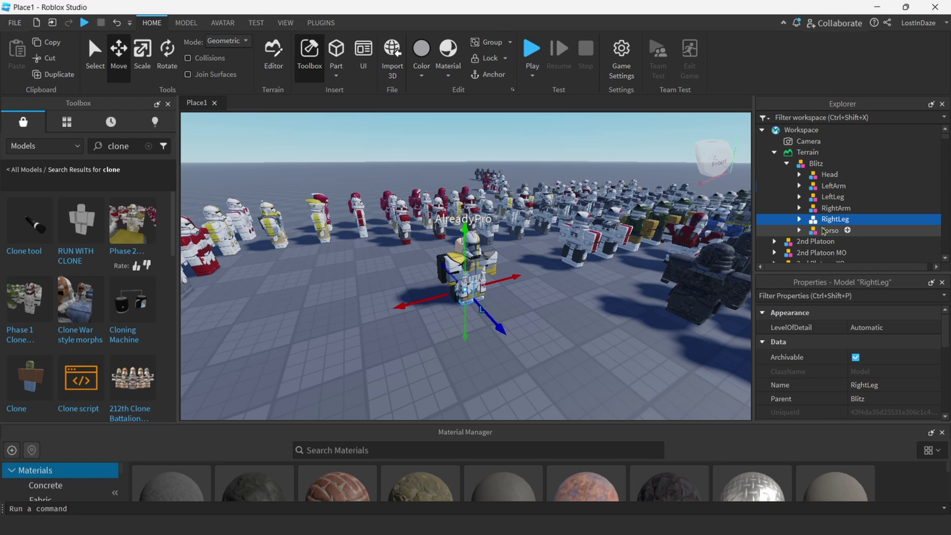
click(579, 329)
click(487, 265)
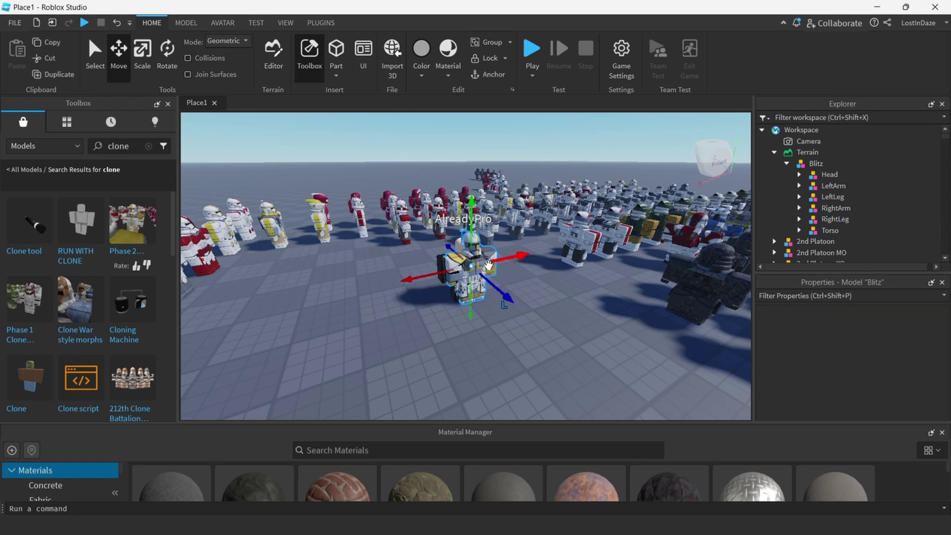
drag(421, 278, 305, 303)
click(475, 280)
scroll(802, 226, down, 3)
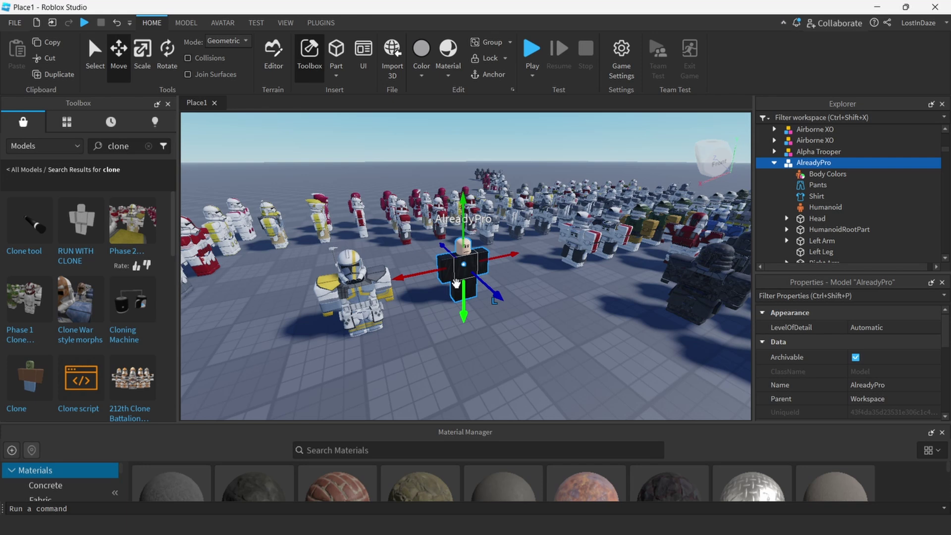
- Start exporting the AlreadyPro avatar model and navigate into GFX\acces
click(461, 303)
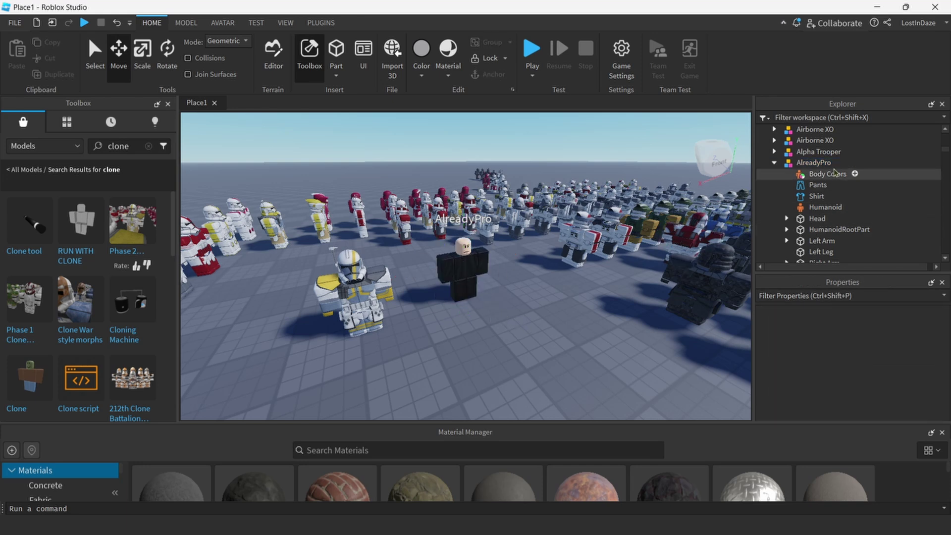
click(862, 168)
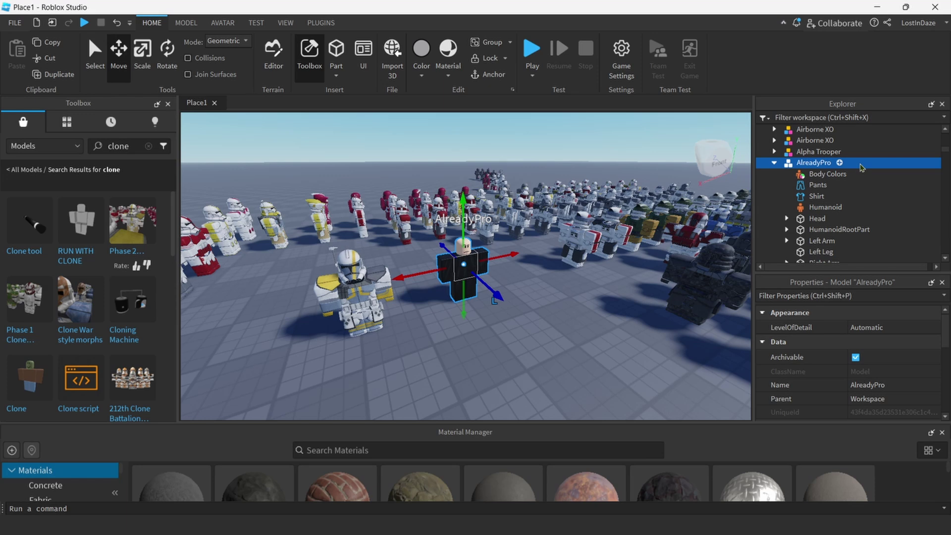
right_click(861, 165)
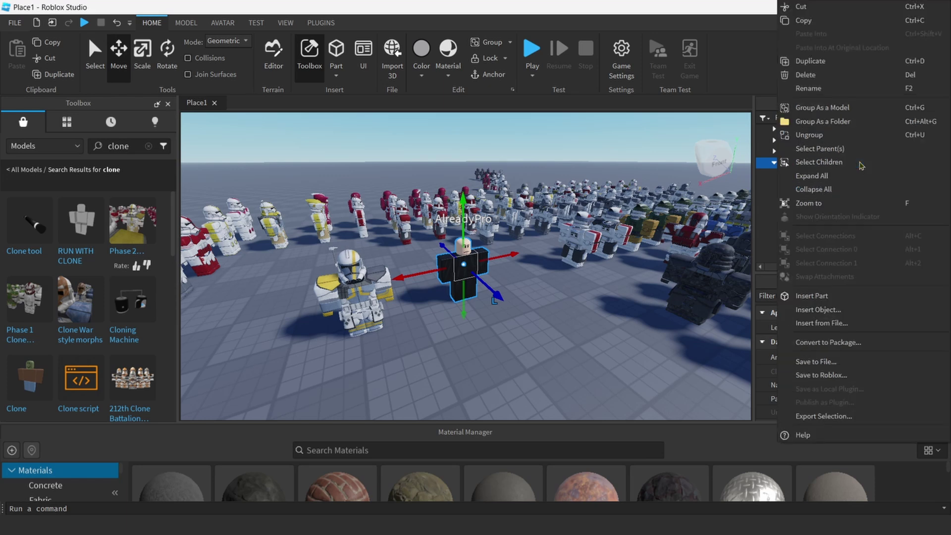
click(838, 415)
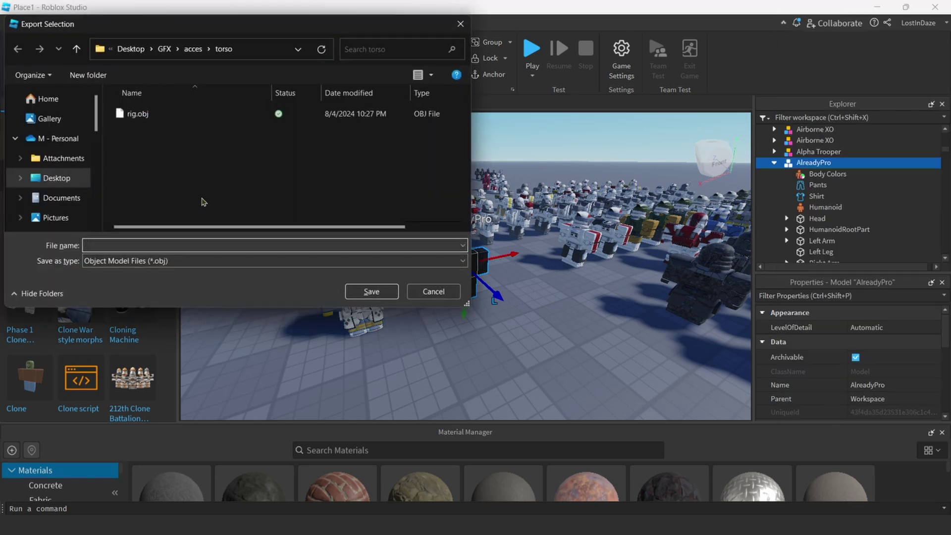
click(176, 49)
click(161, 50)
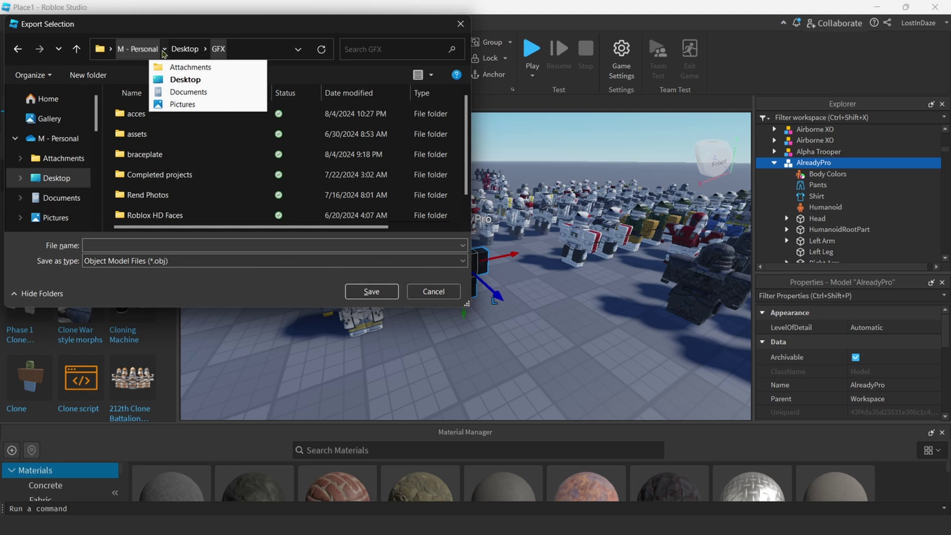
double_click(146, 113)
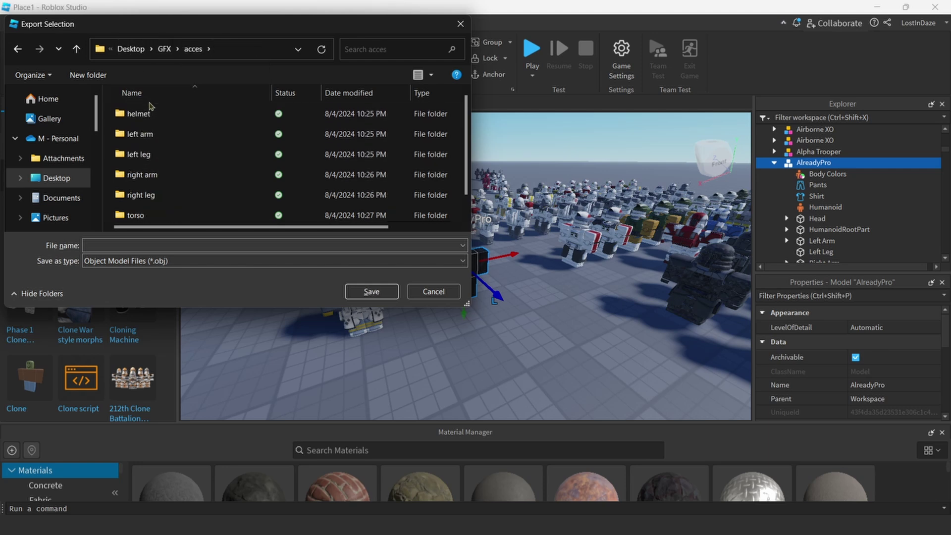
- Create a 'clone rig' folder in acces and save the export there as rig.obj
right_click(148, 104)
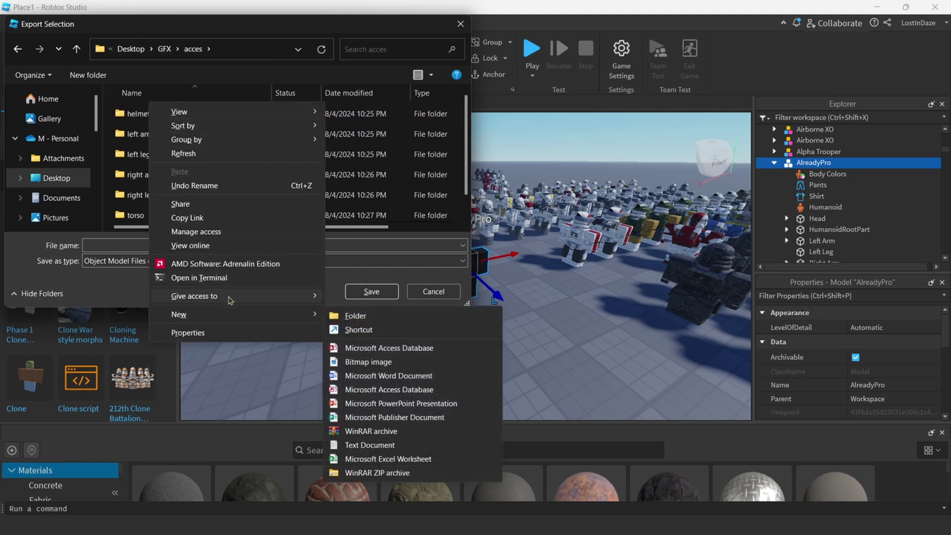
mouse_move(301, 315)
click(347, 316)
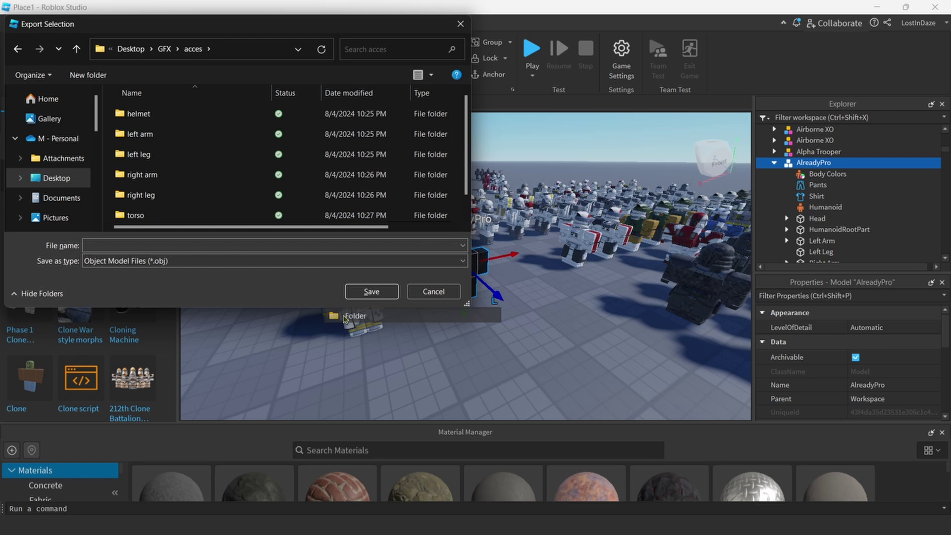
text(r)
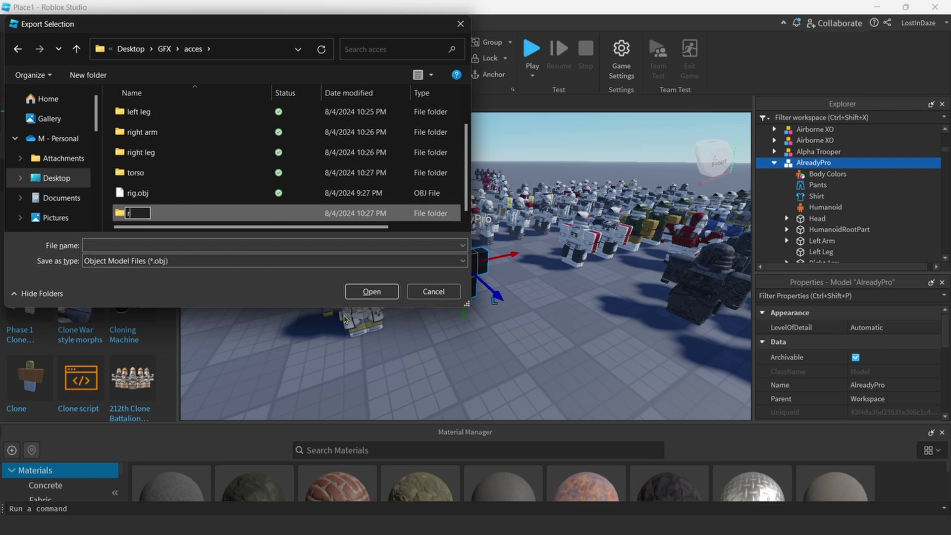
key(BackSpace)
text(clone rig)
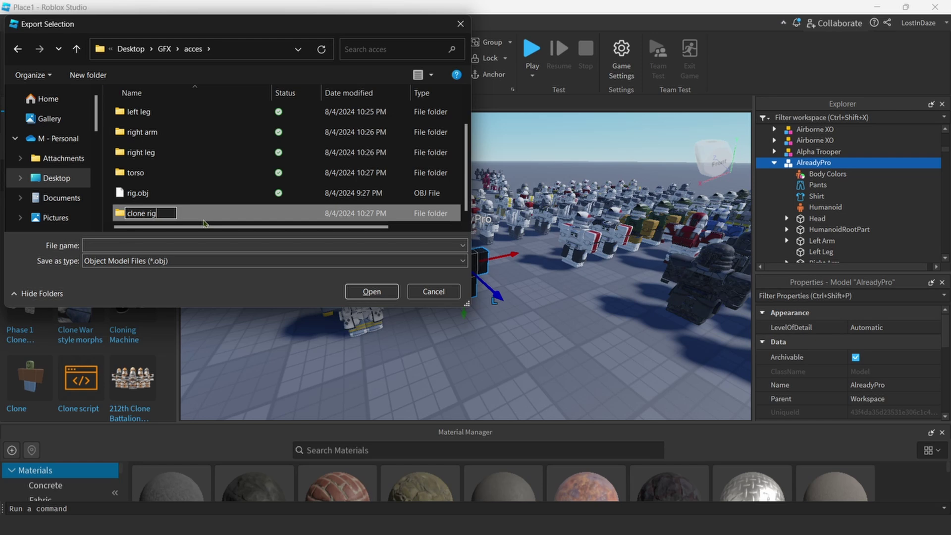
click(203, 223)
scroll(173, 180, up, 1)
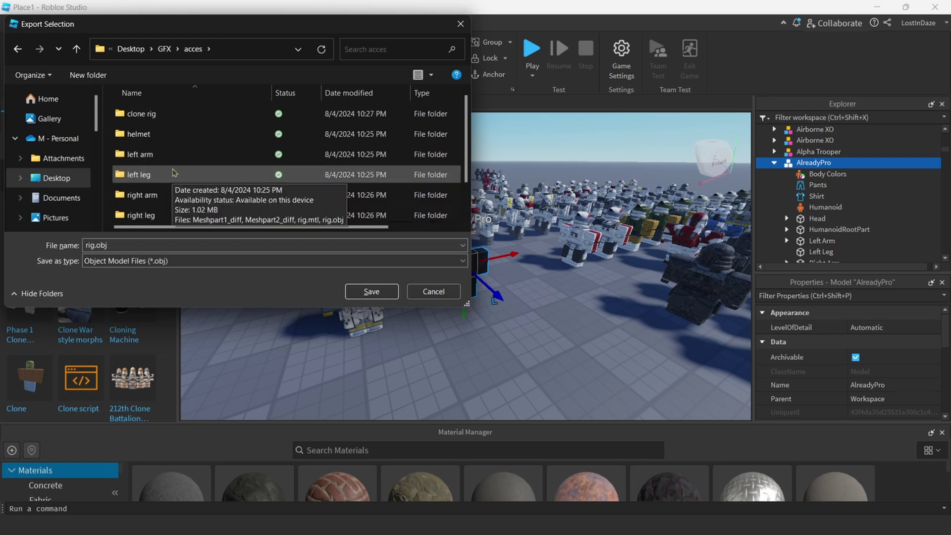
double_click(143, 115)
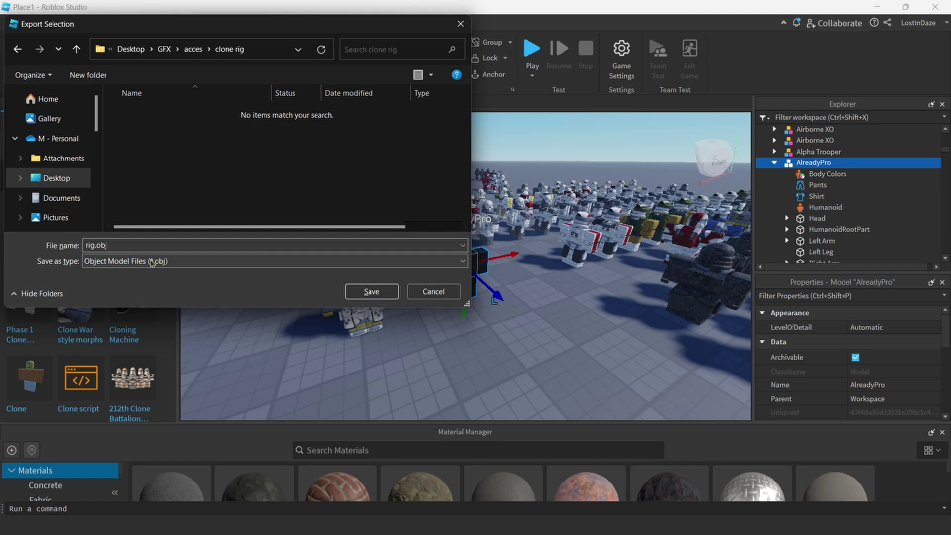
click(371, 291)
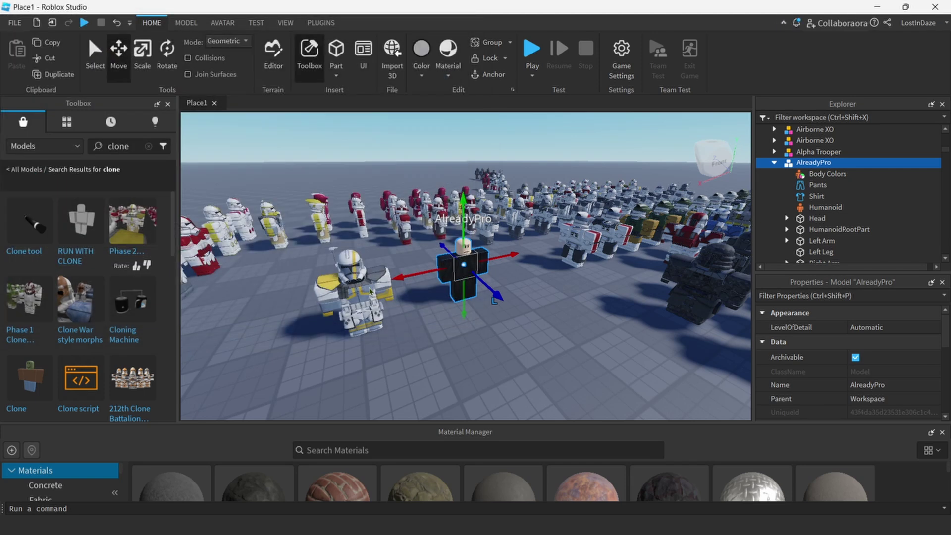
- Deselect AlreadyPro, look over the clone army, then switch to the RhinoRigV2 project in Blender
click(600, 340)
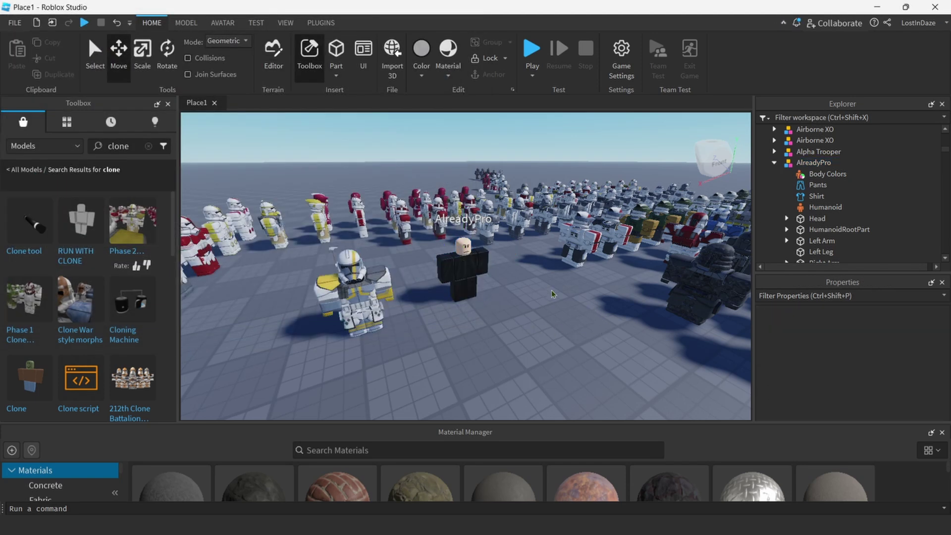
scroll(554, 294, down, 10)
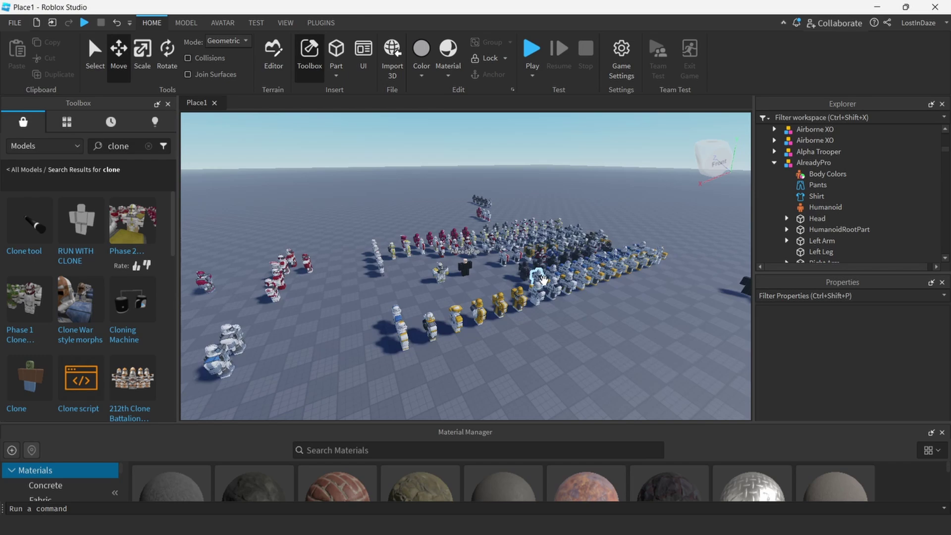
scroll(543, 280, up, 8)
right_drag(544, 281, 544, 281)
scroll(544, 282, down, 5)
mouse_move(545, 283)
middle_down()
mouse_move(550, 250)
mouse_move(556, 285)
middle_up()
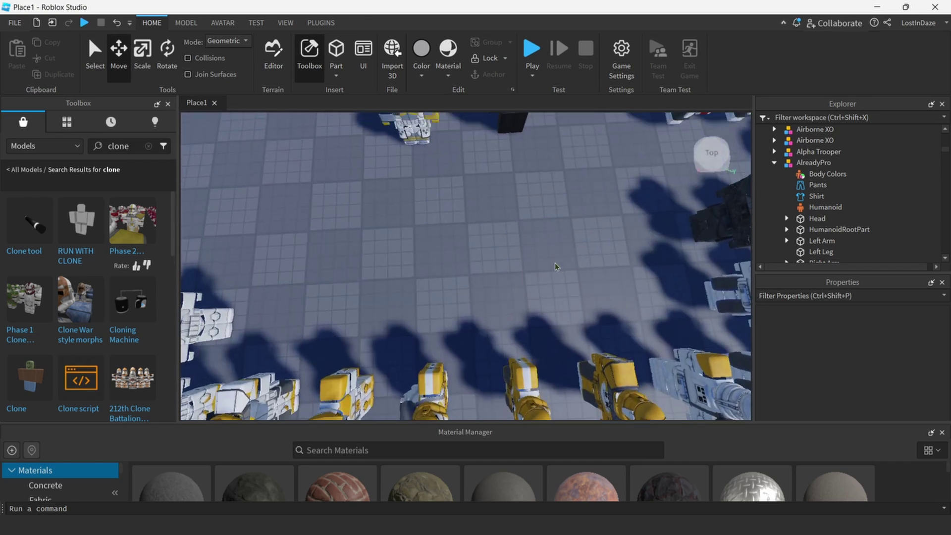
right_drag(557, 286, 560, 294)
scroll(566, 316, up, 5)
scroll(572, 331, down, 5)
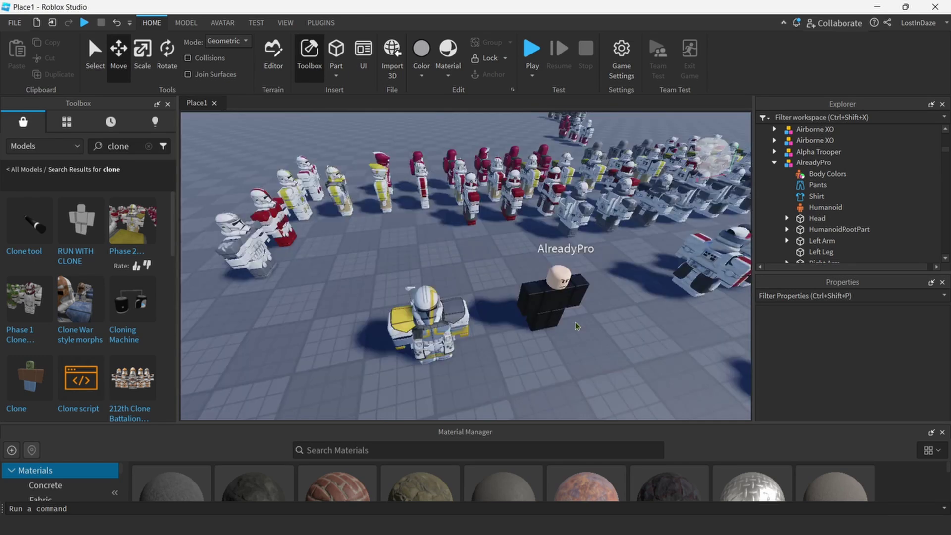
scroll(576, 323, down, 5)
middle_drag(575, 320, 555, 277)
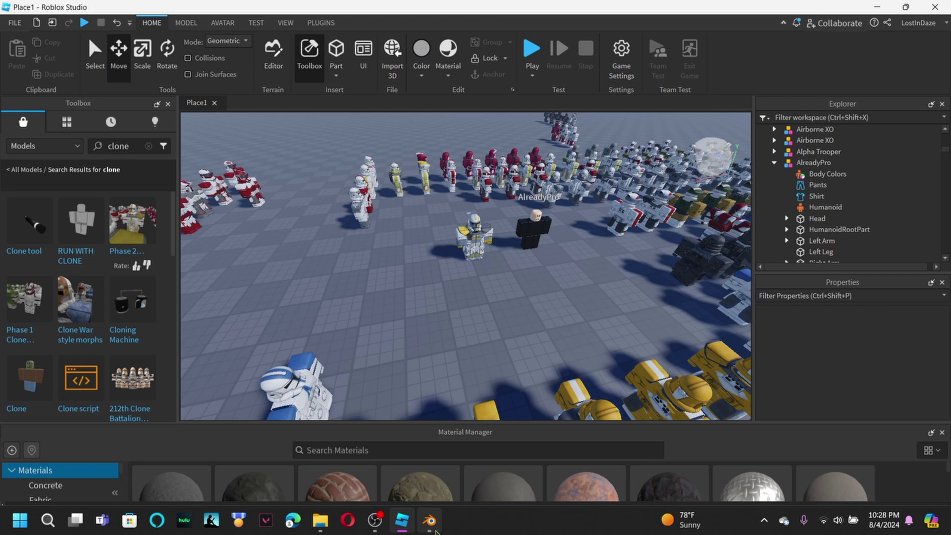
click(437, 532)
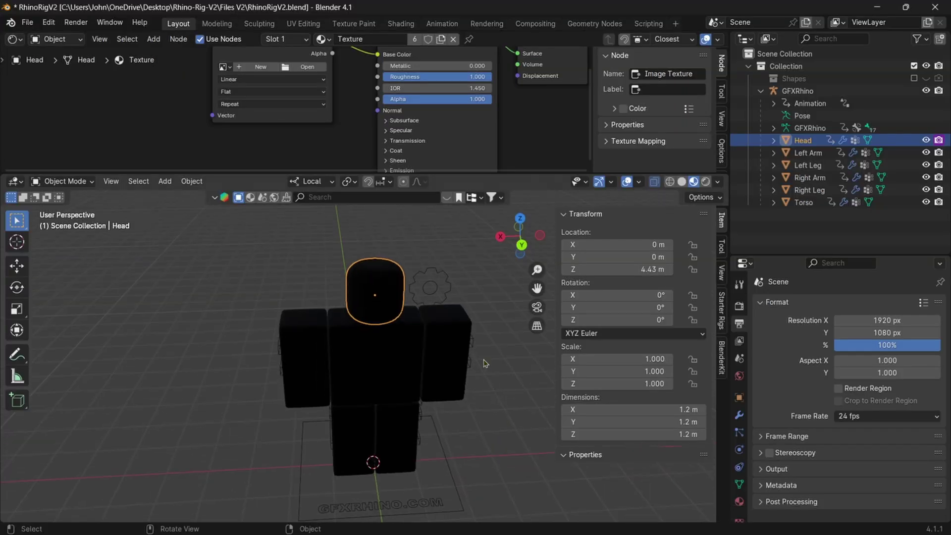
- Load Alreadypro1_diff.png from GFX\acces\clone rig into the head's Image Texture node
middle_drag(332, 93, 401, 110)
scroll(379, 98, down, 2)
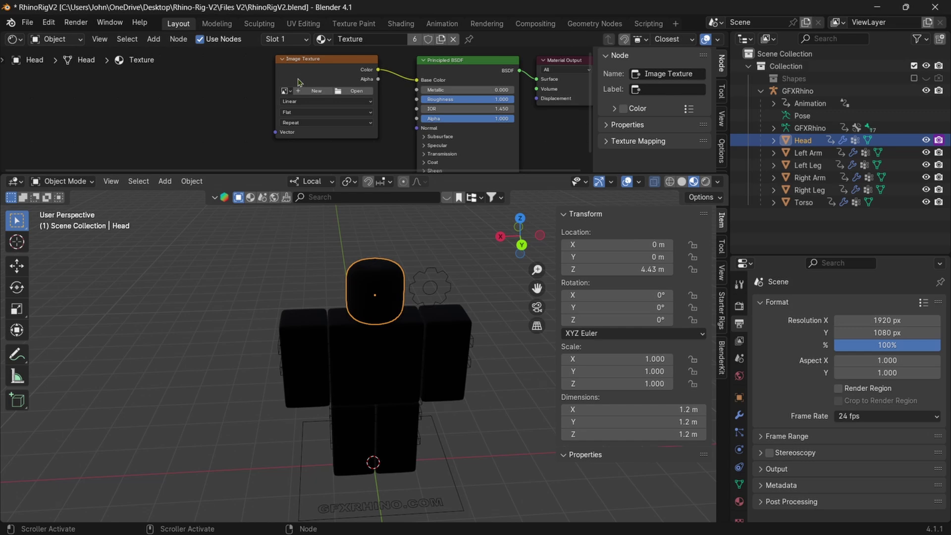
click(329, 82)
click(354, 91)
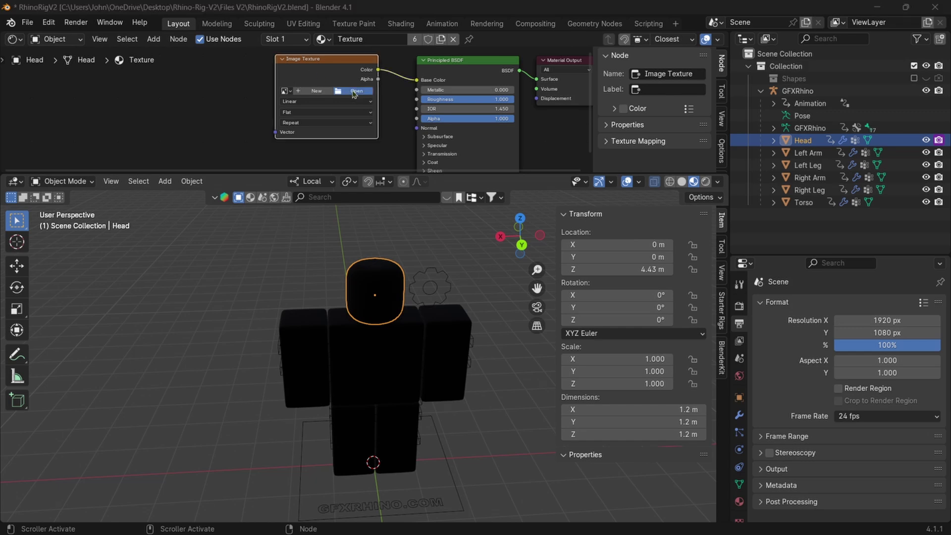
click(204, 230)
click(204, 217)
double_click(312, 218)
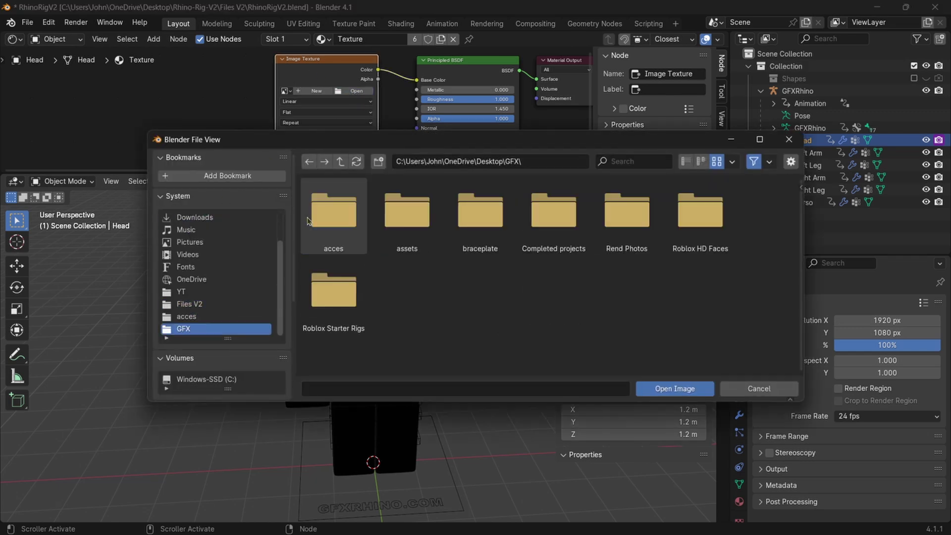
double_click(325, 212)
double_click(323, 212)
click(323, 212)
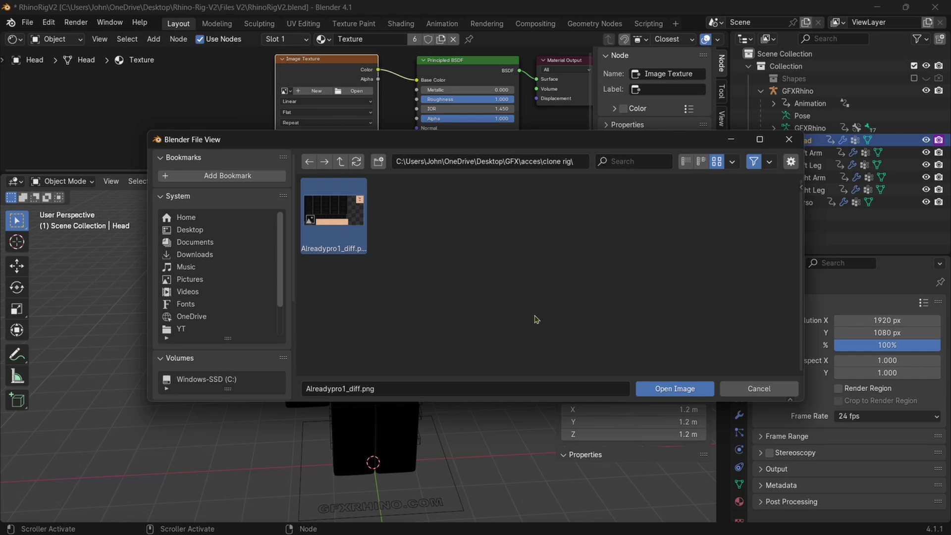
click(666, 389)
click(524, 394)
middle_drag(524, 395, 520, 365)
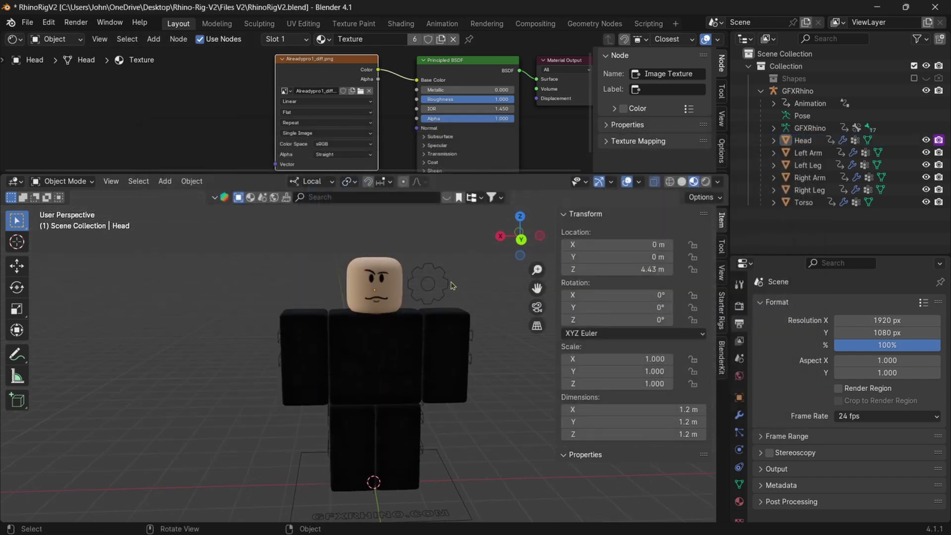
- Import rig.obj from GFX\acces\helmet as a Wavefront OBJ, placing the clone helmet on the head
click(28, 23)
mouse_move(49, 22)
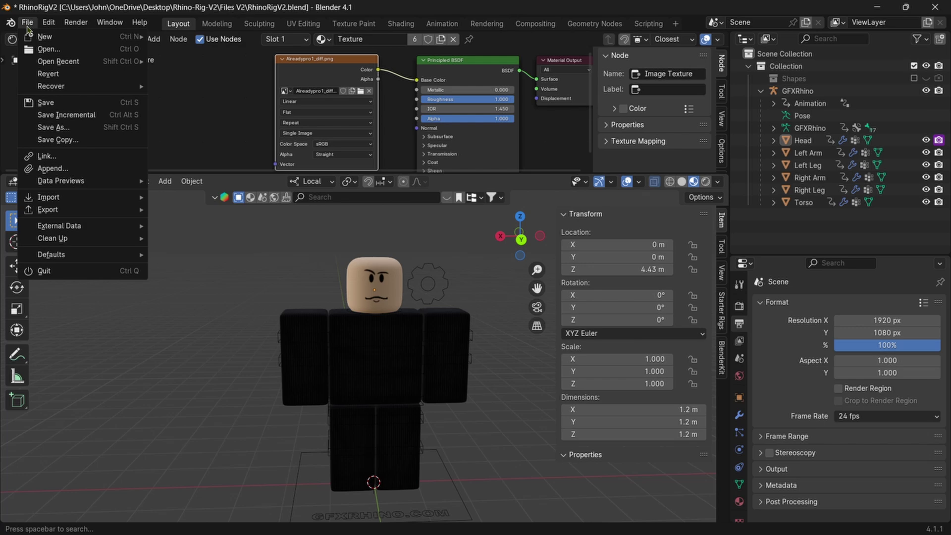
mouse_move(50, 197)
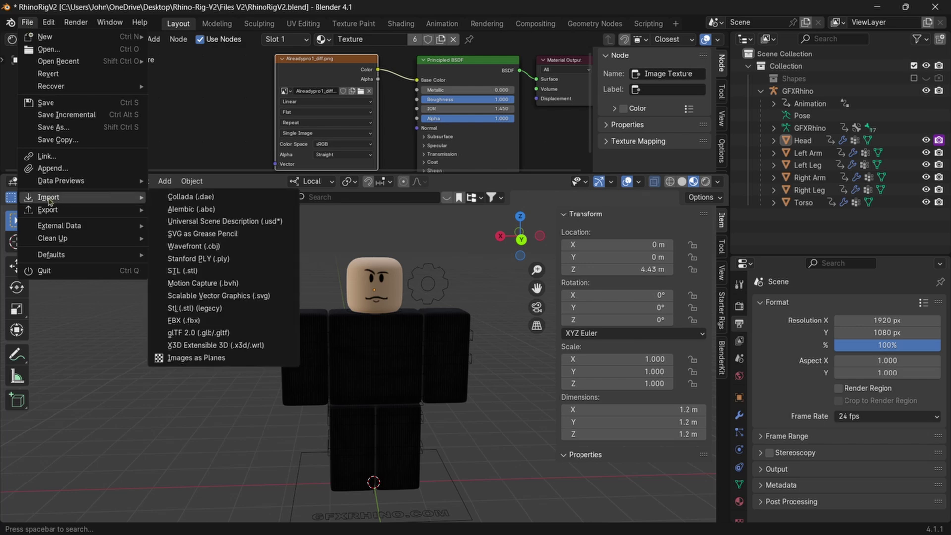
click(211, 246)
click(230, 217)
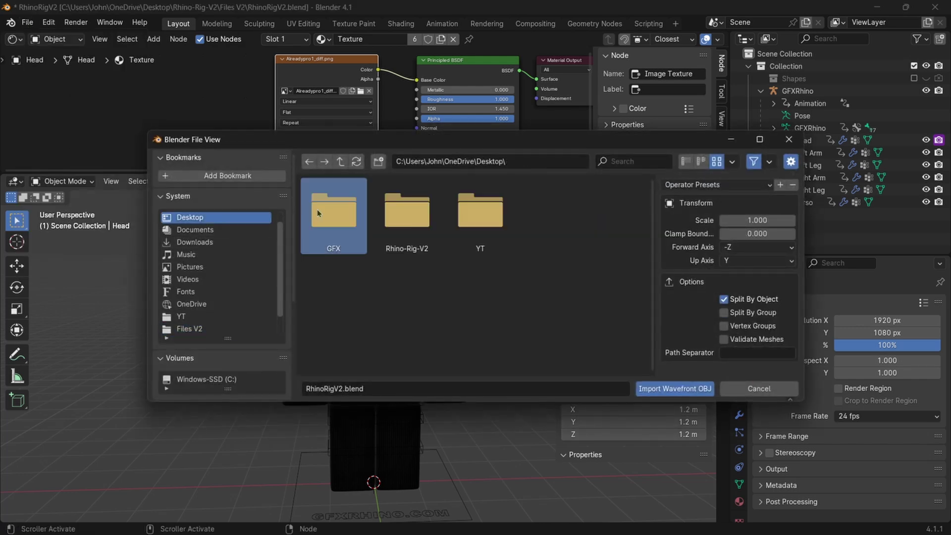
double_click(317, 209)
double_click(317, 209)
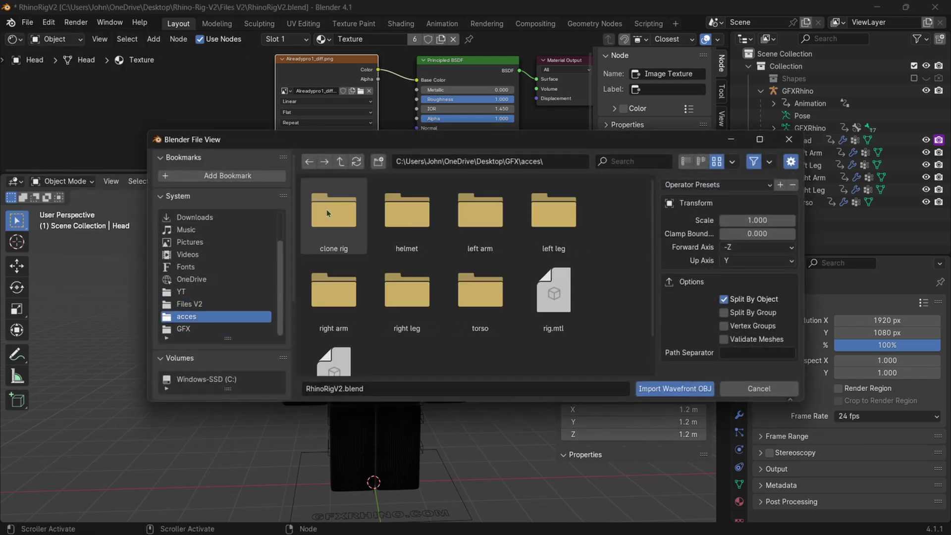
double_click(402, 213)
click(403, 217)
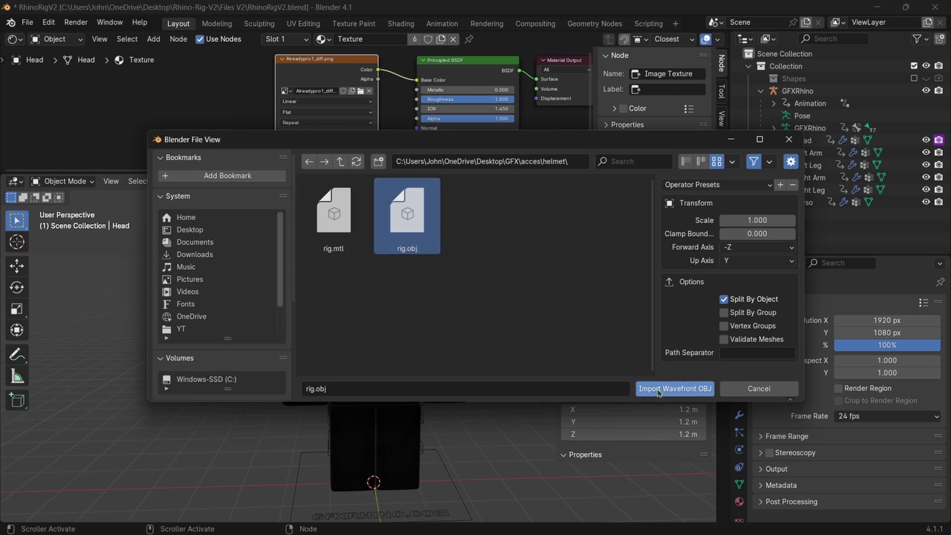
click(675, 388)
middle_drag(473, 337, 430, 280)
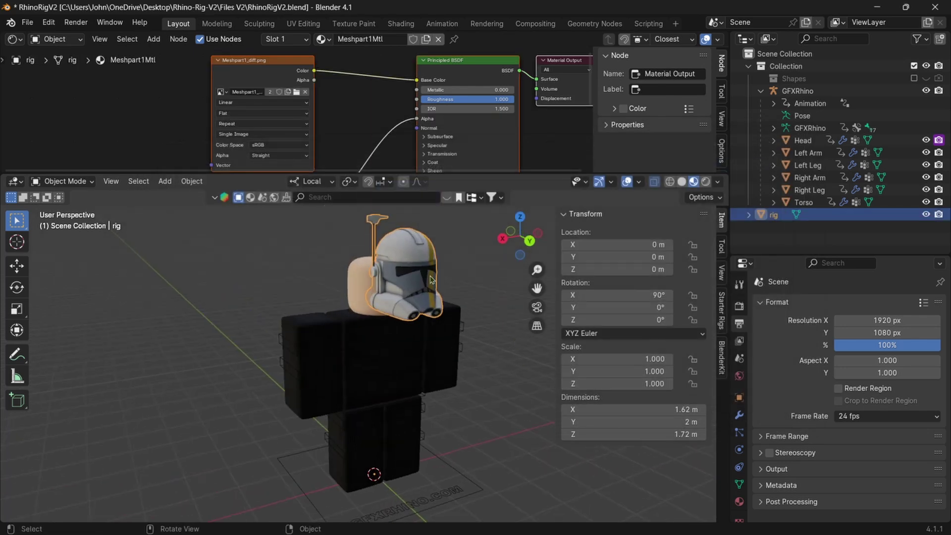
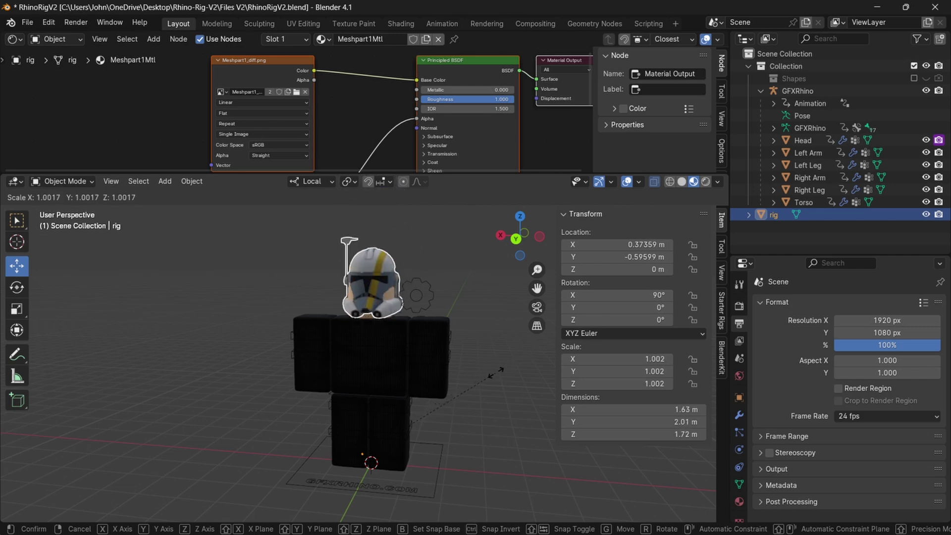
- Enlarge the helmet to 1.102, then drag it down and sideways to centre it over the torso
click(515, 374)
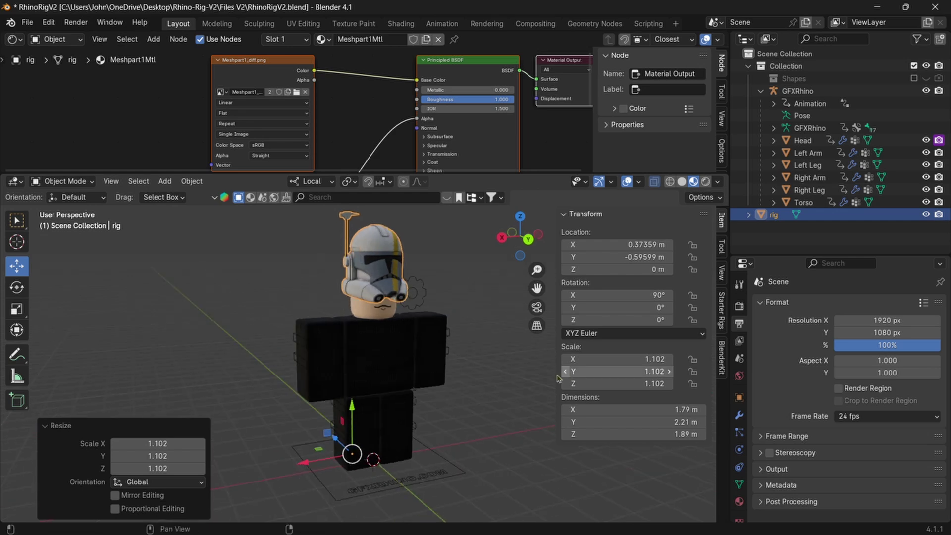
drag(352, 407, 351, 426)
drag(324, 479, 321, 479)
middle_drag(426, 439, 386, 442)
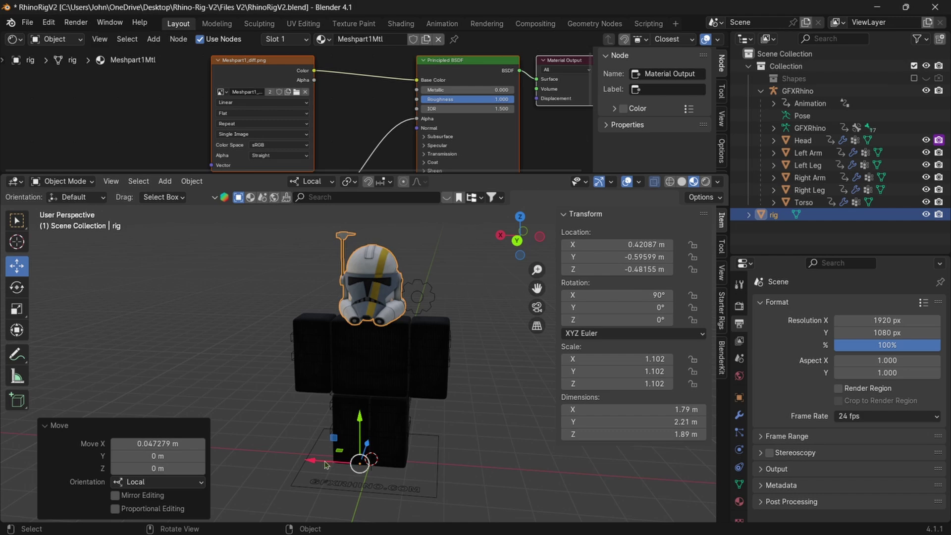
click(510, 435)
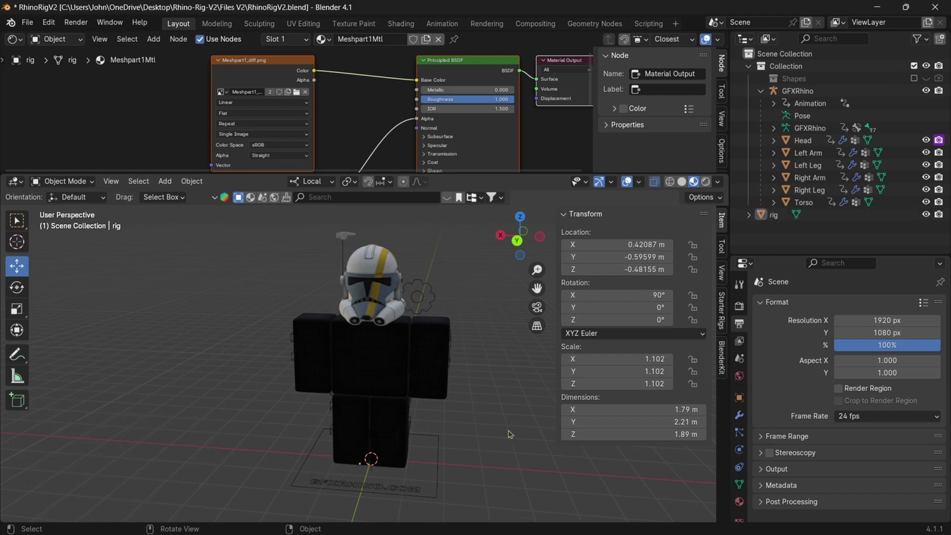
- Rescale the helmet to 1.147, lower it further, and check it from the side and back
click(380, 301)
key(s)
click(492, 327)
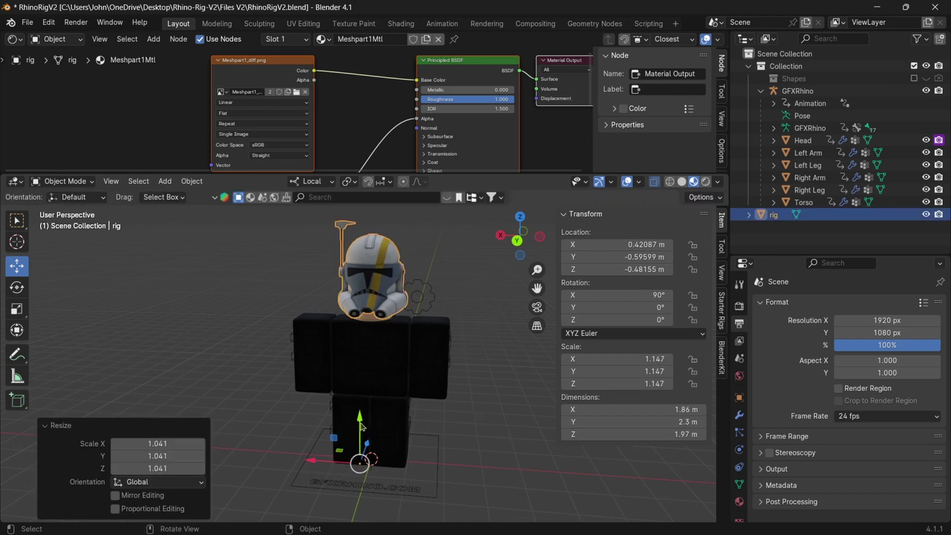
drag(361, 425, 361, 433)
click(476, 424)
middle_drag(545, 403, 661, 399)
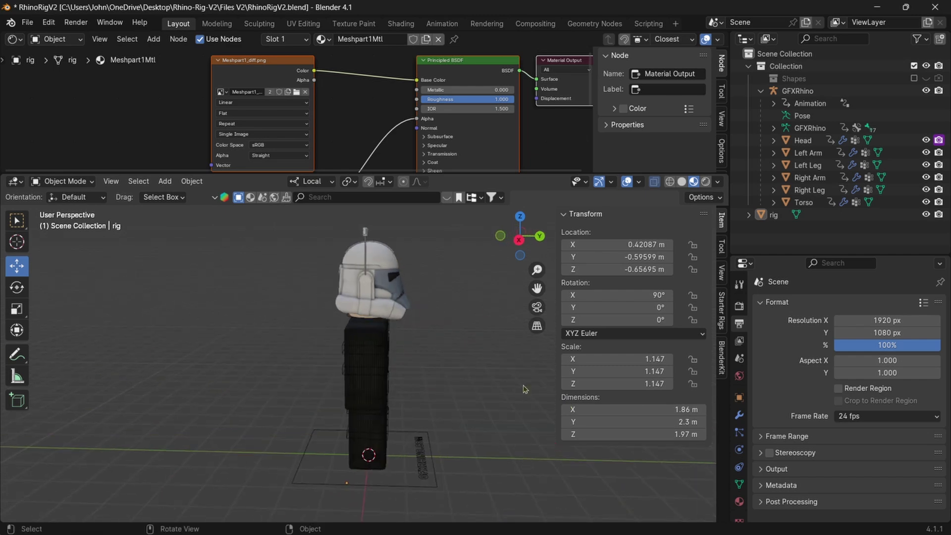
middle_drag(525, 389, 422, 386)
click(529, 243)
- Lower the helmet onto the shoulders and check its fit from back, top and angled views
click(368, 286)
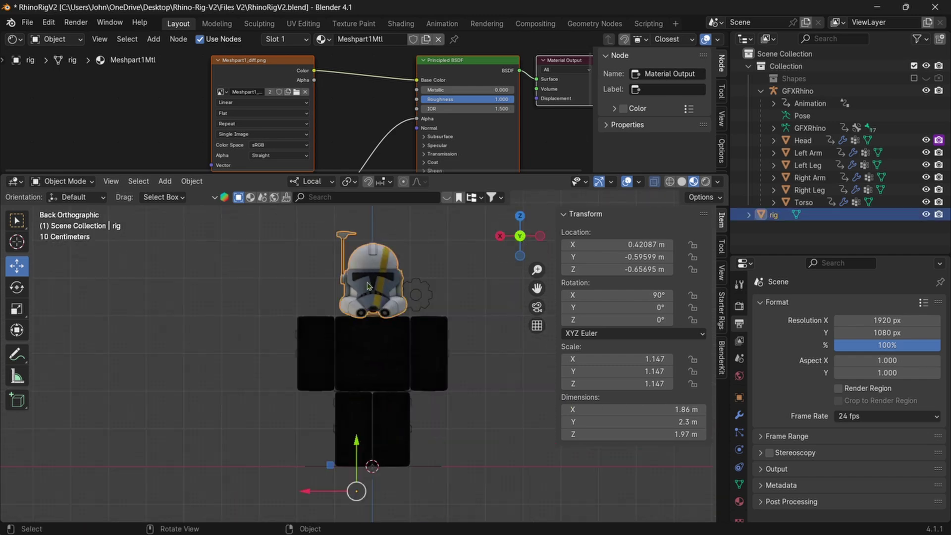
drag(356, 437, 356, 441)
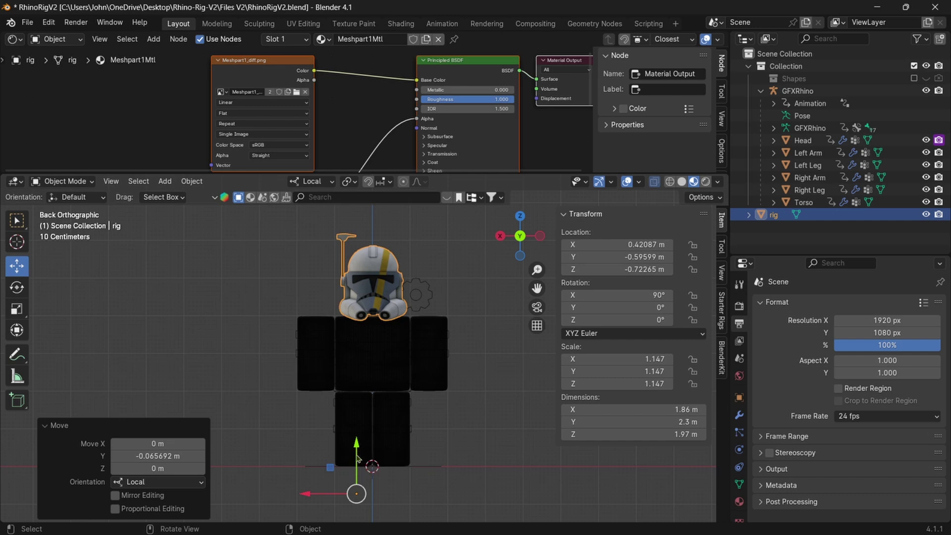
click(521, 217)
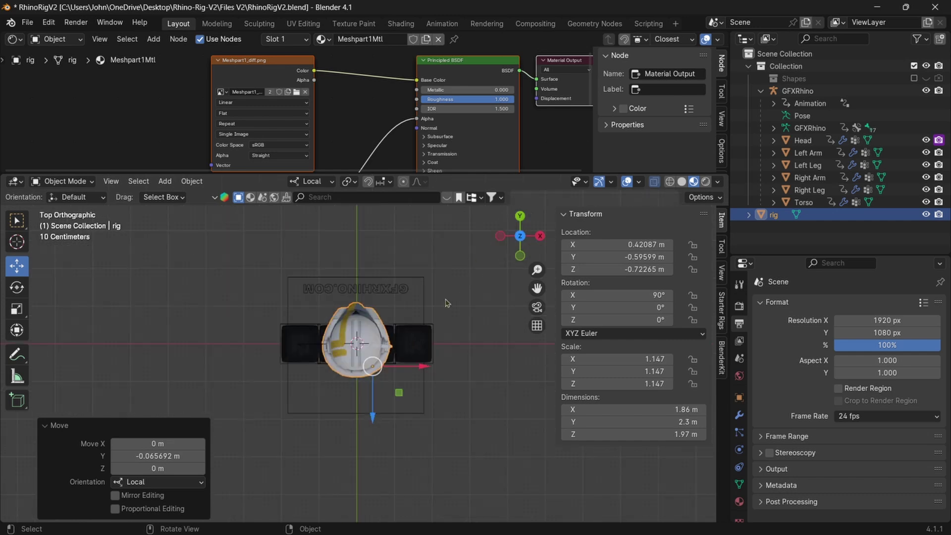
click(520, 217)
click(474, 290)
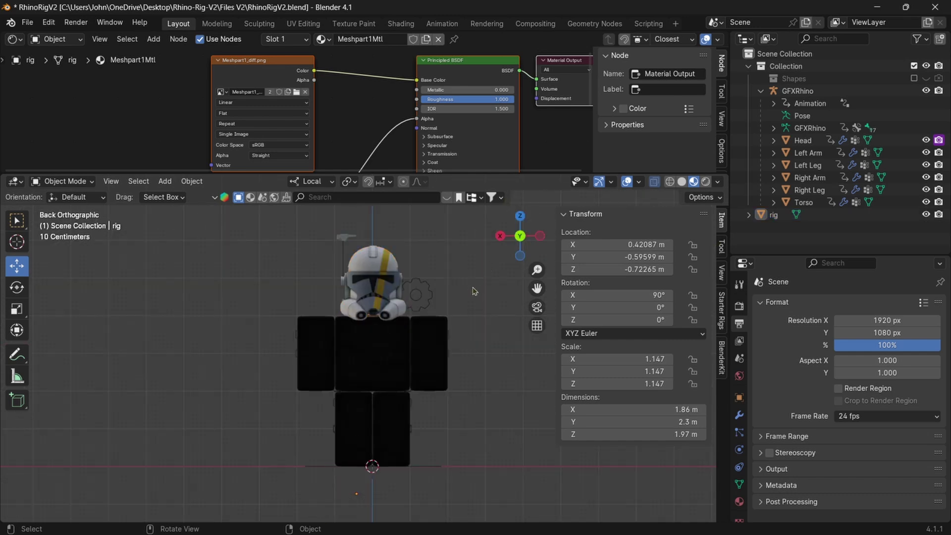
middle_drag(474, 290, 536, 330)
click(404, 276)
scroll(426, 291, up, 3)
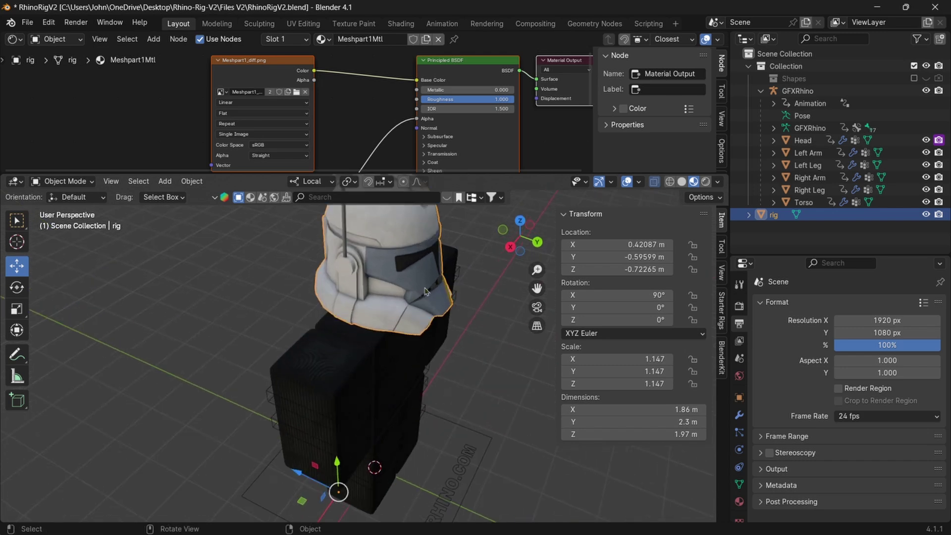
middle_drag(361, 302, 314, 306)
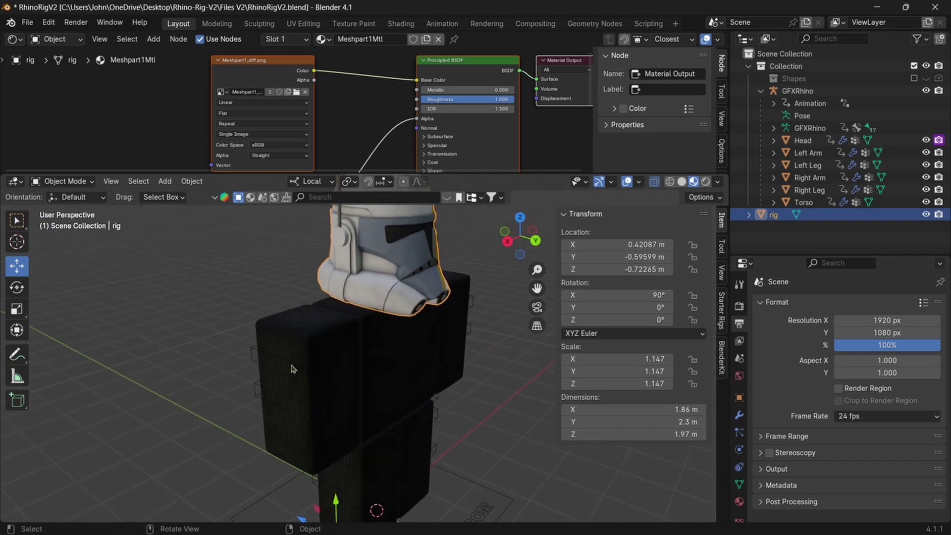
key(shift)
- Add the GFXRhino armature to the helmet selection and enter Pose Mode
shift+click(293, 367)
middle_drag(293, 366, 233, 344)
middle_drag(346, 278, 350, 335)
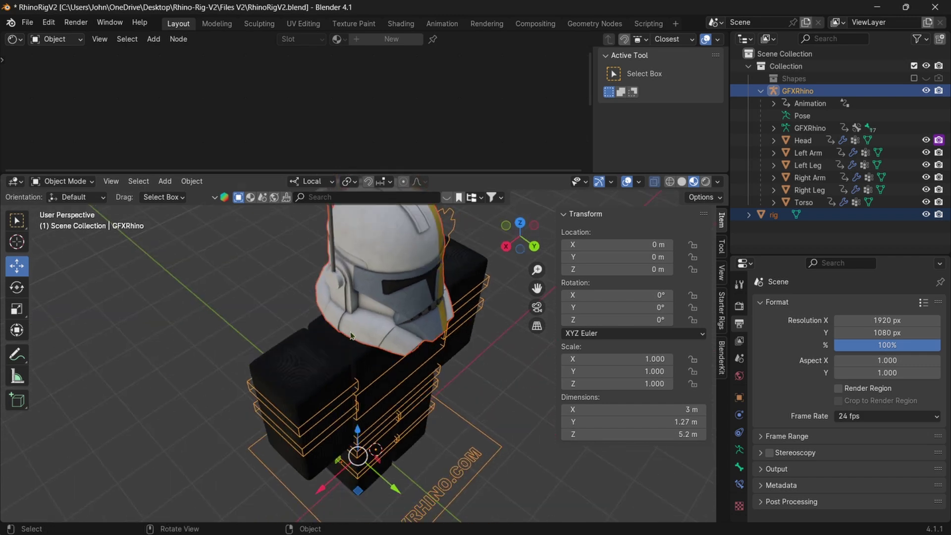
scroll(391, 257, down, 1)
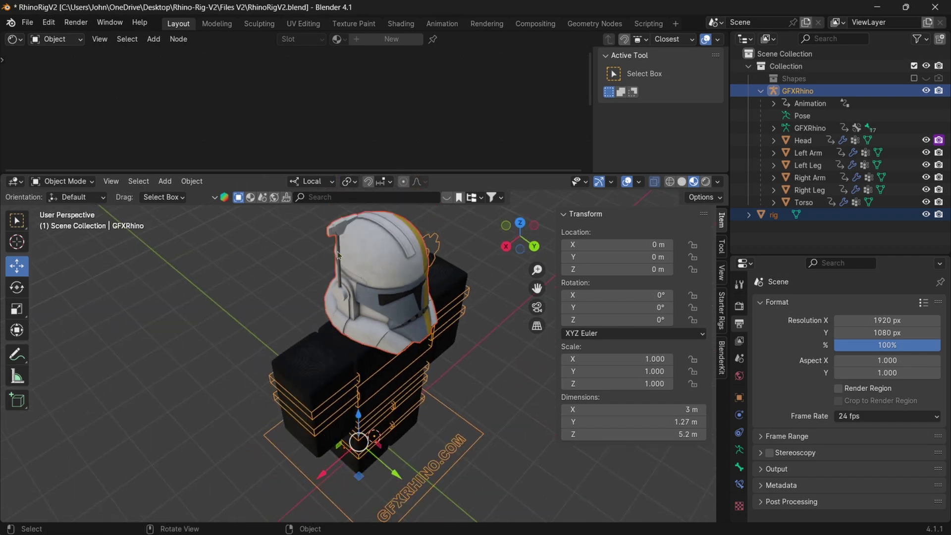
click(64, 180)
click(57, 223)
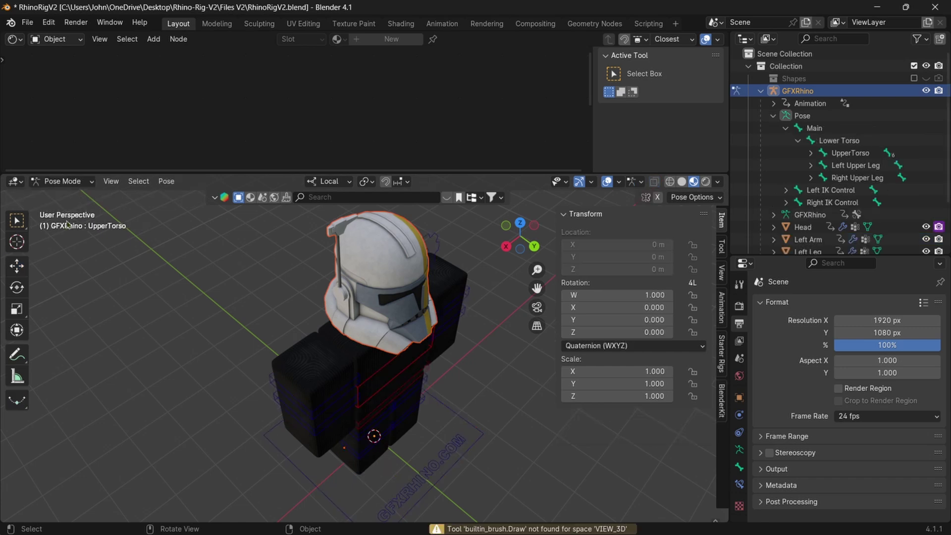
- Make the Head bone active and parent the helmet to it with Ctrl+P > Bone
middle_drag(278, 271, 342, 245)
scroll(344, 240, up, 5)
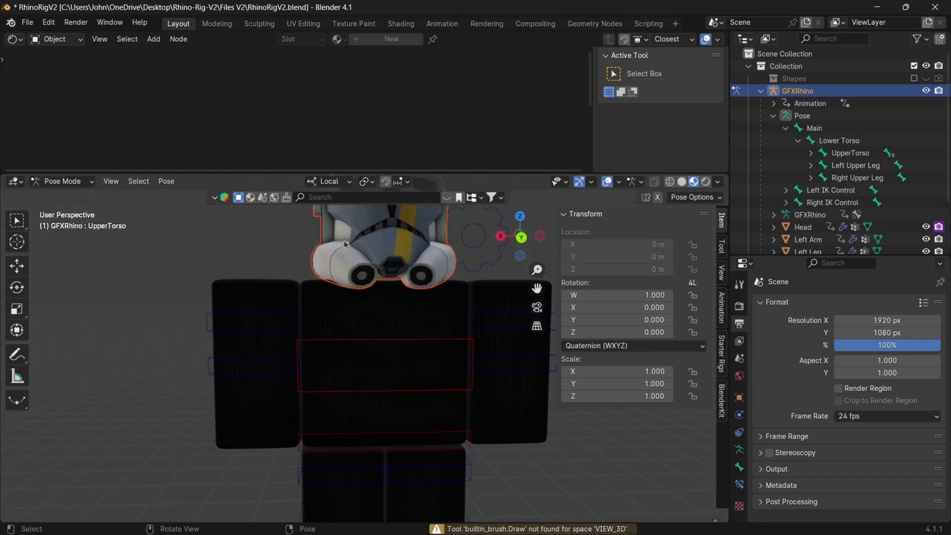
click(376, 259)
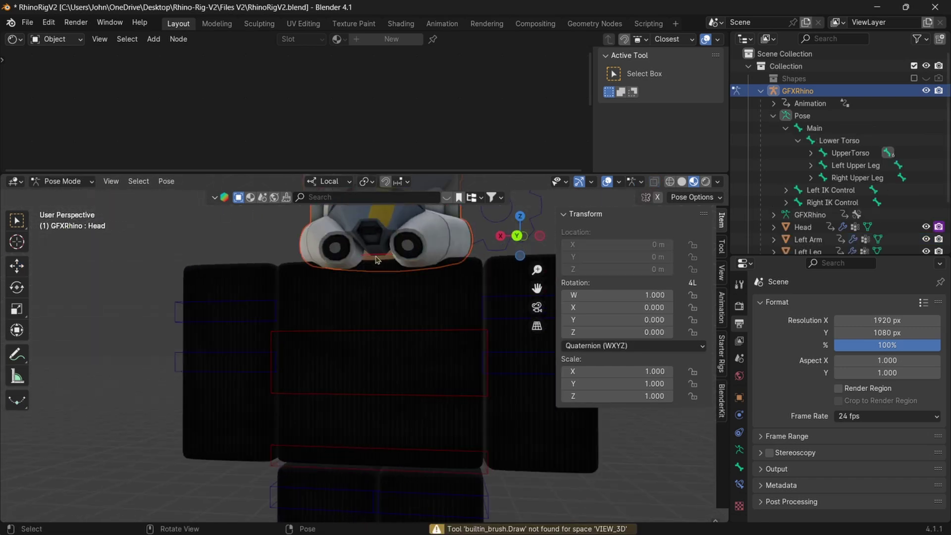
scroll(371, 248, up, 2)
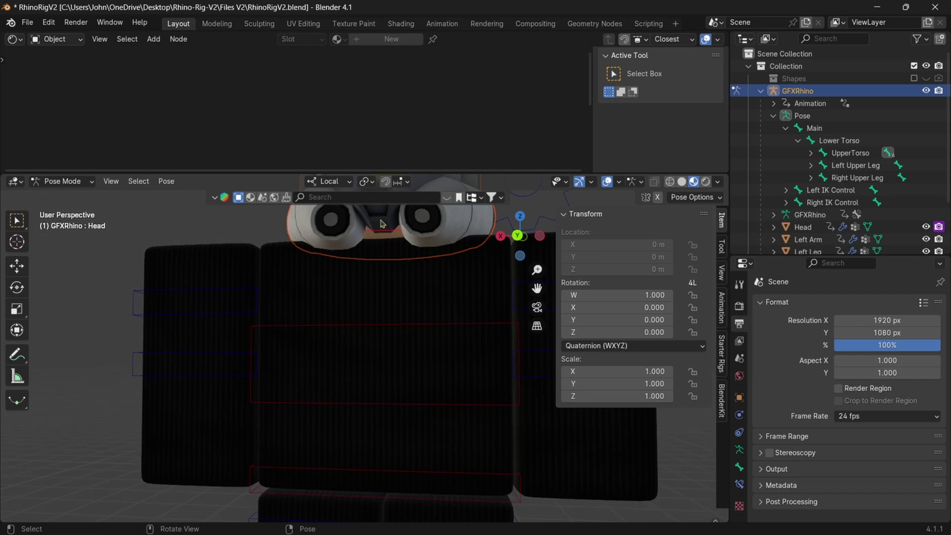
scroll(382, 239, down, 2)
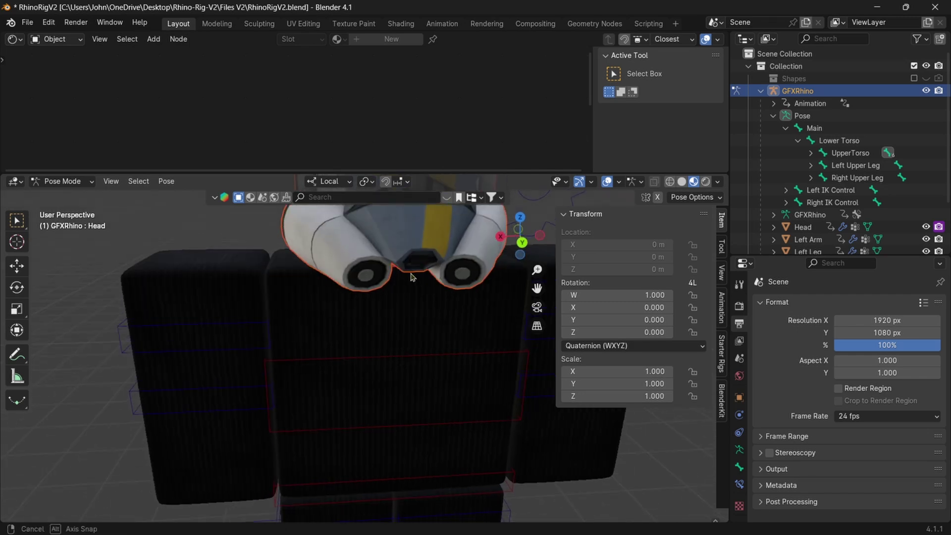
scroll(408, 280, down, 2)
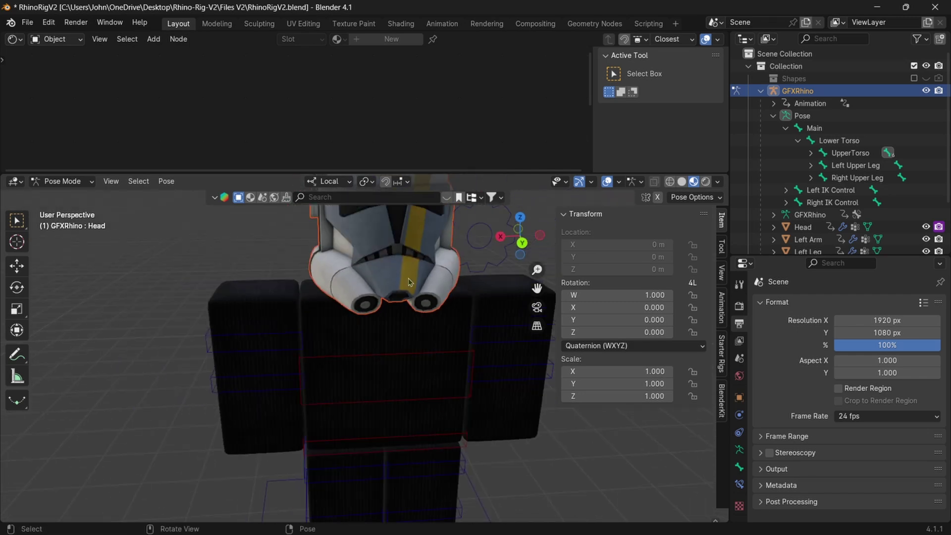
key(ctrl+p)
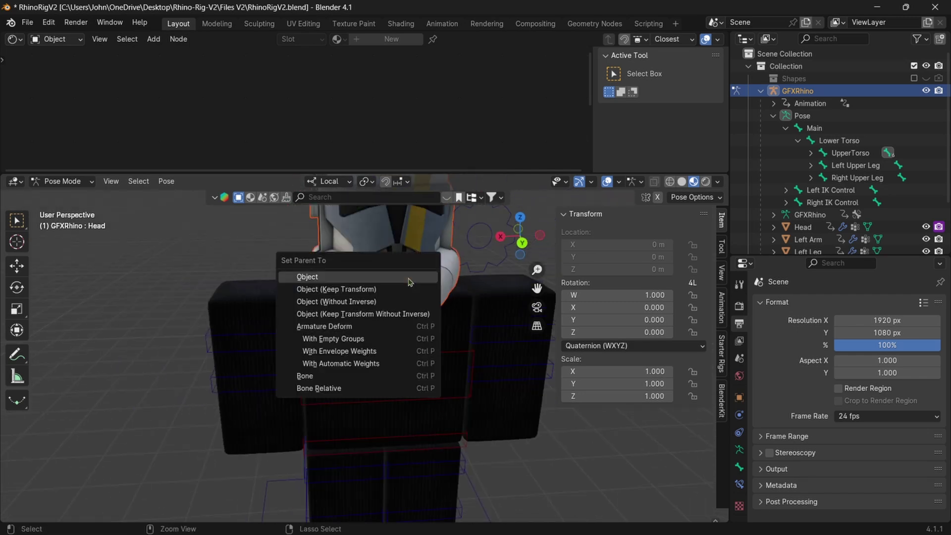
click(343, 374)
- Rotate the head to confirm the helmet follows, then clear the rotation with Alt+R
click(20, 283)
scroll(194, 278, down, 1)
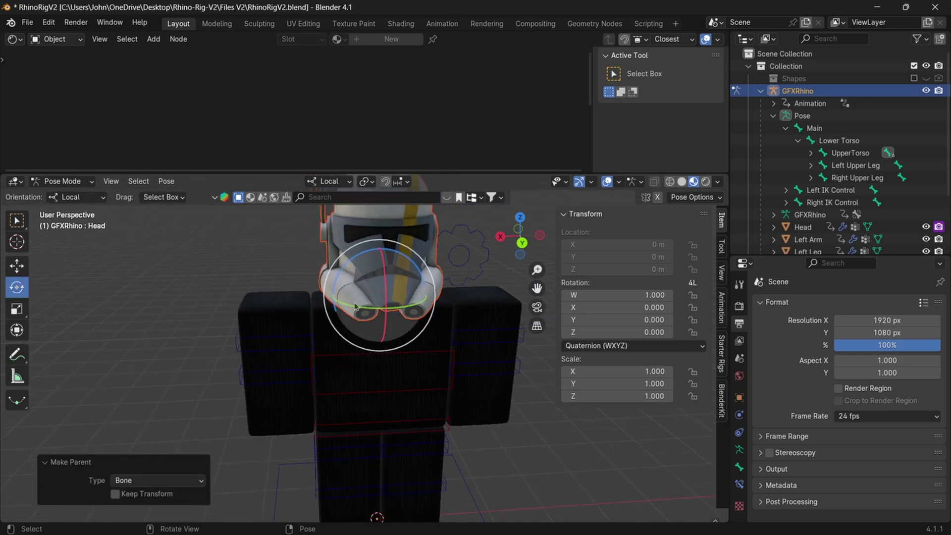
drag(355, 297, 333, 268)
drag(377, 518, 377, 517)
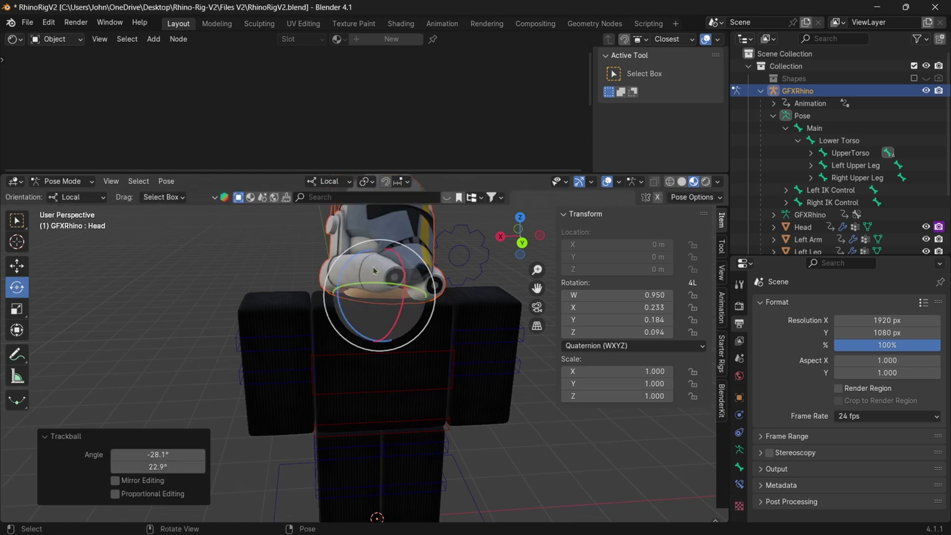
key(alt+r)
middle_drag(222, 263, 169, 262)
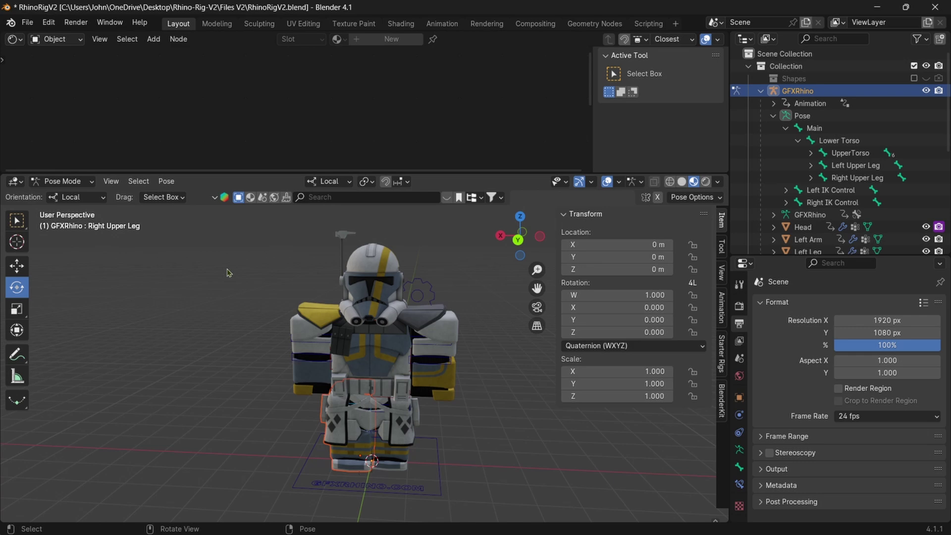
mouse_move(236, 273)
middle_down()
mouse_move(317, 272)
mouse_move(242, 275)
middle_up()
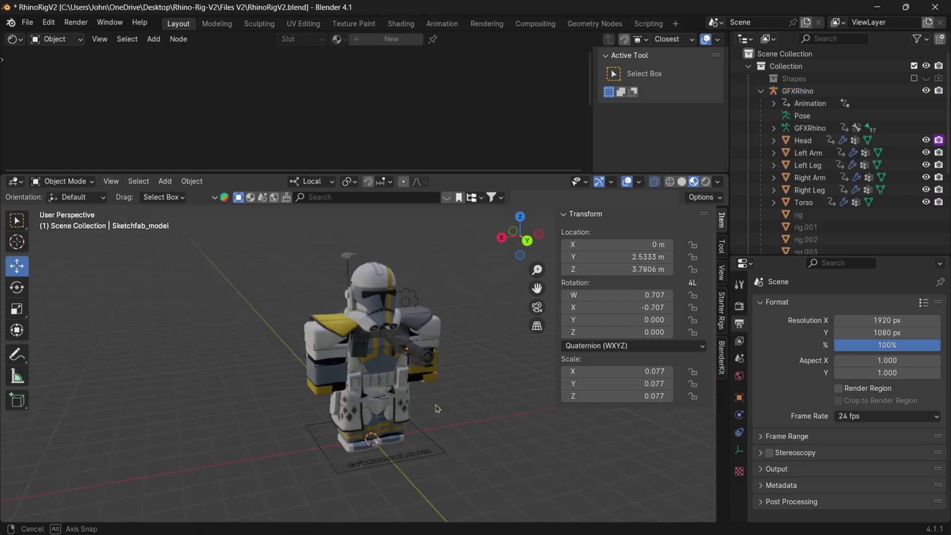
- Zoom and orbit to view the trooper and the imported rifle from the side
scroll(438, 408, up, 3)
middle_drag(437, 408, 250, 336)
- Select the rifle and enlarge it to 1.270 over two scaling passes
click(246, 330)
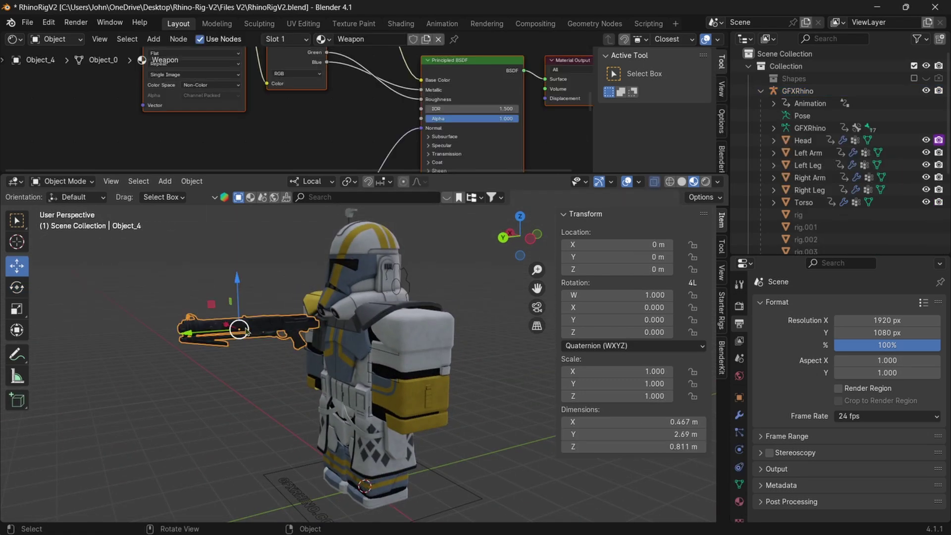
middle_drag(317, 49, 479, 98)
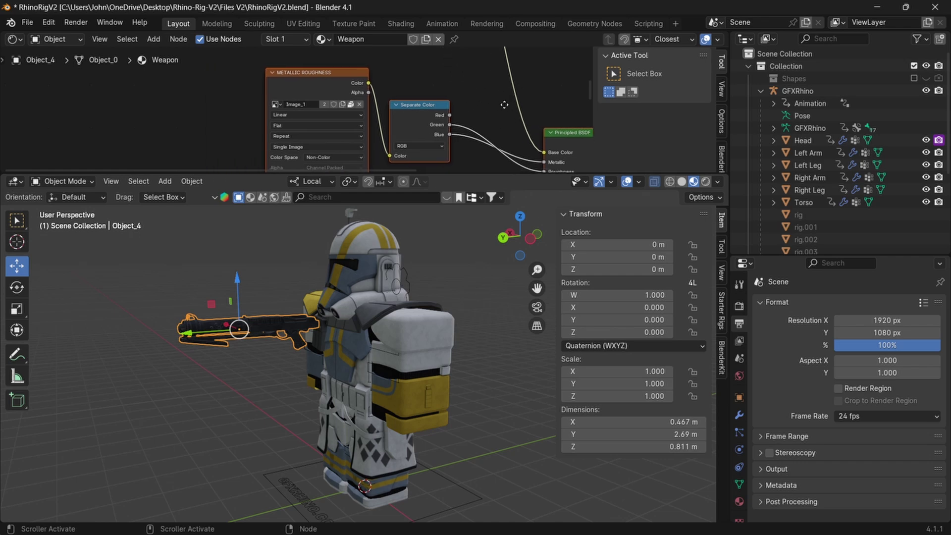
middle_drag(455, 324, 532, 333)
middle_drag(413, 369, 478, 388)
key(s)
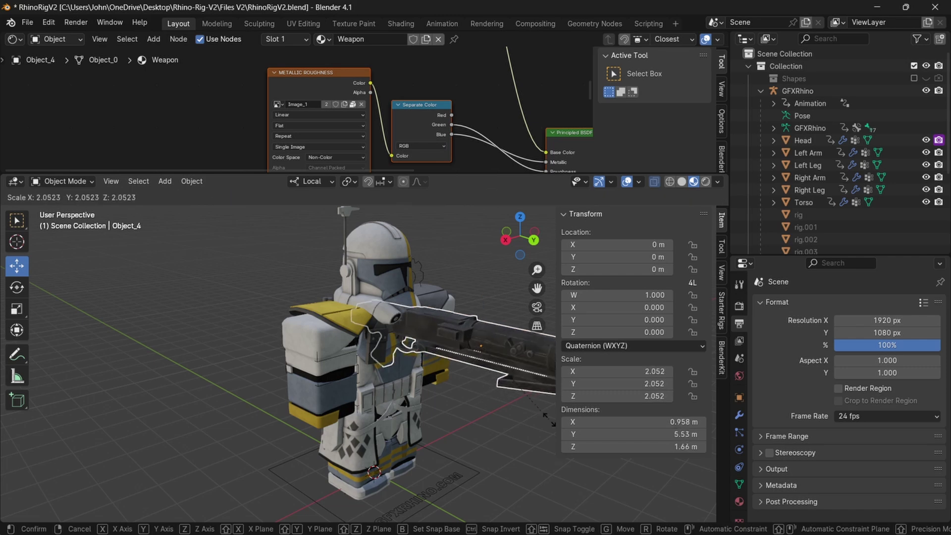
click(488, 400)
middle_drag(488, 400, 472, 386)
key(s)
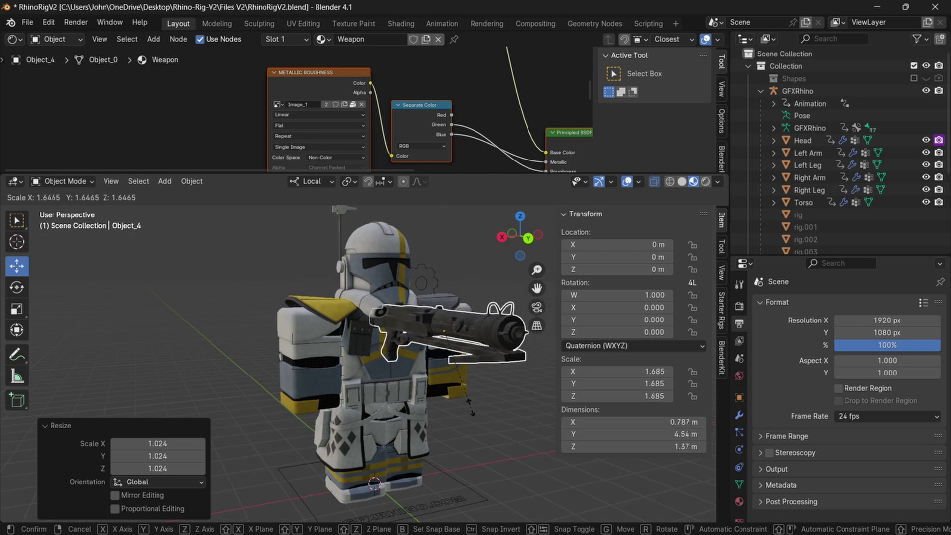
click(472, 389)
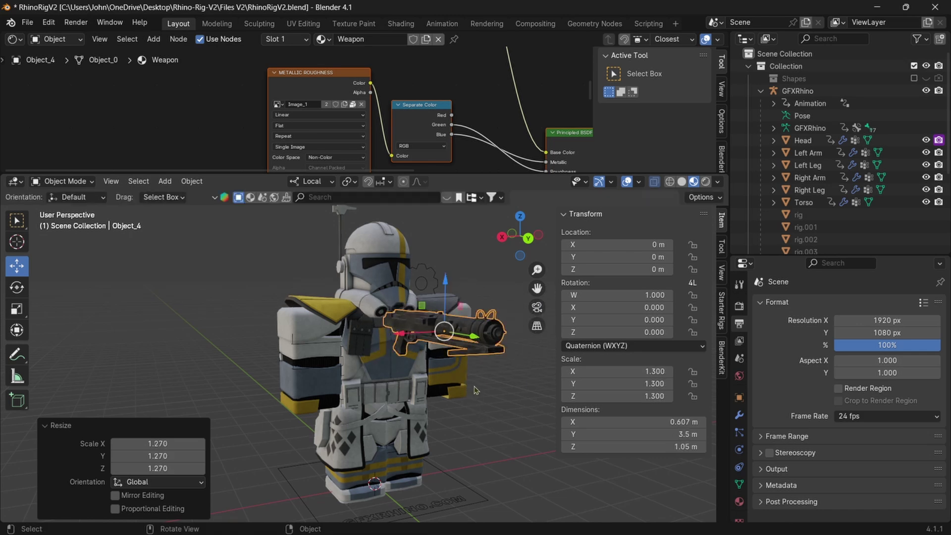
middle_drag(473, 389, 397, 401)
- Rotate the rifle freely to a new angle, then reselect it with the Move tool
click(16, 287)
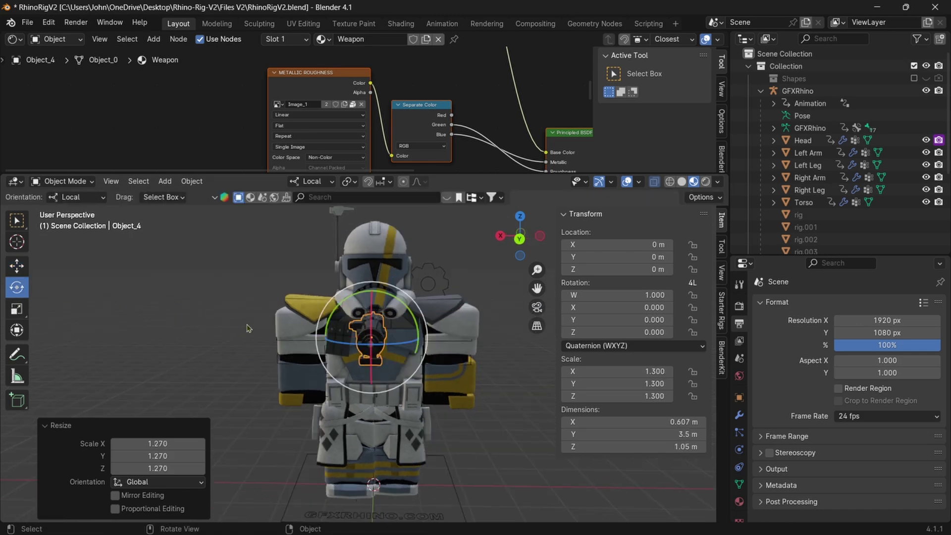
key(r)
key(r)
drag(386, 336, 387, 336)
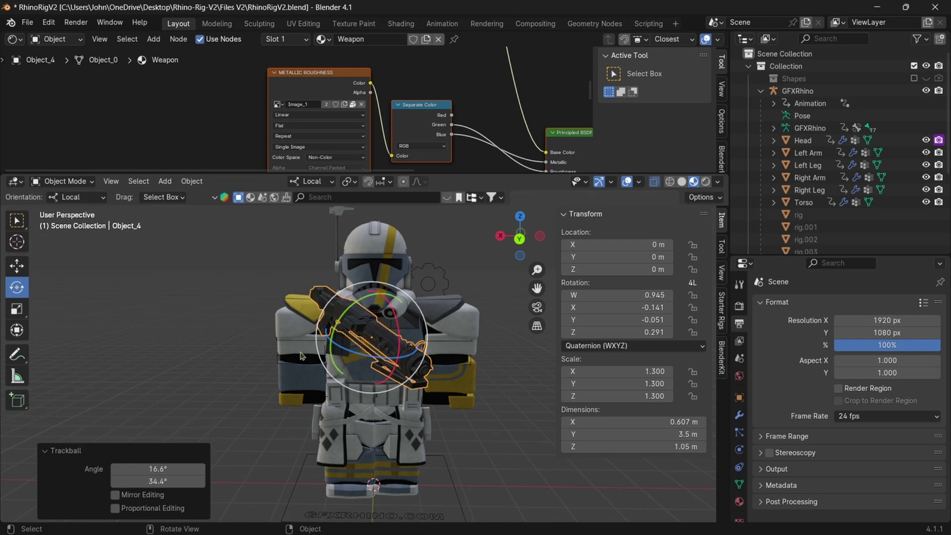
click(301, 341)
middle_drag(345, 343, 432, 348)
click(372, 343)
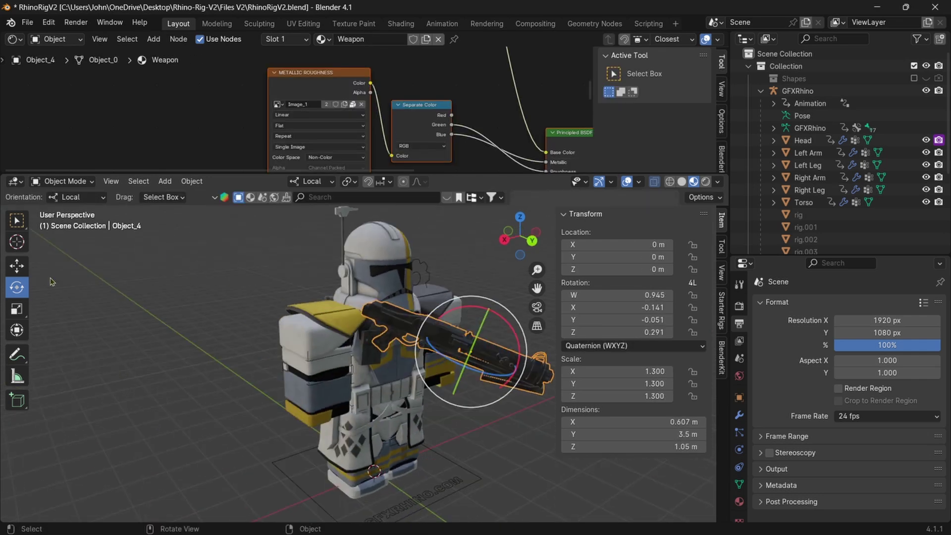
click(15, 264)
scroll(252, 308, down, 2)
middle_drag(340, 311, 231, 348)
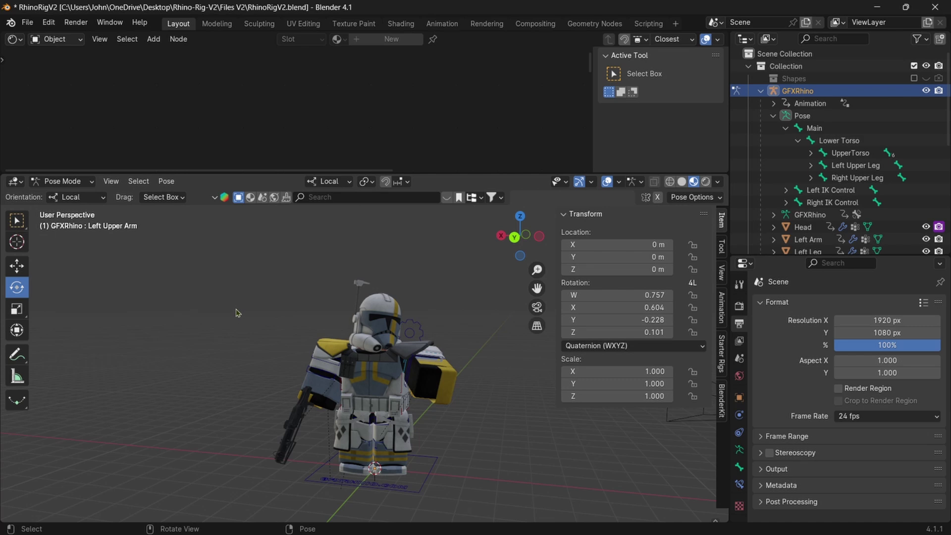
- In Sketchfab, close the DC-15S download options and return to the dc15 search results
click(349, 525)
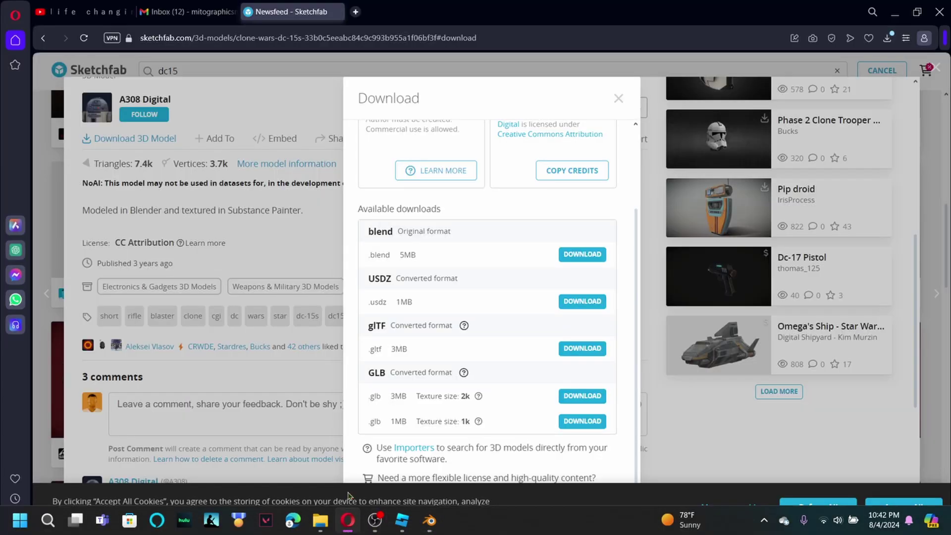
click(618, 98)
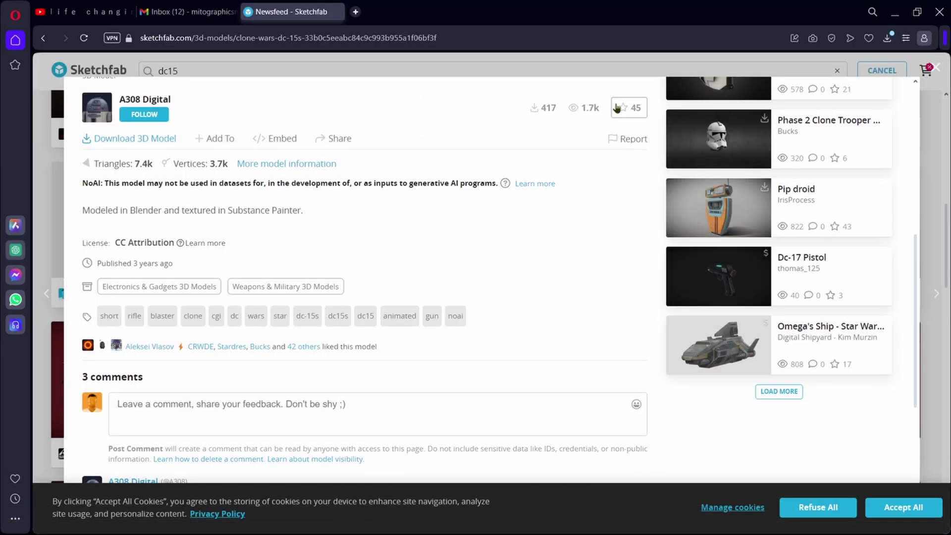
scroll(592, 155, up, 5)
click(938, 77)
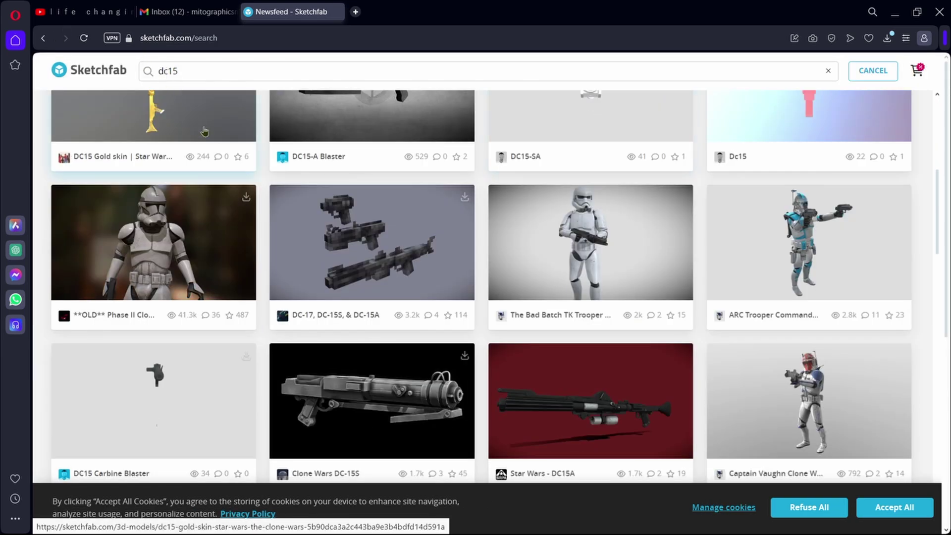
scroll(360, 241, down, 5)
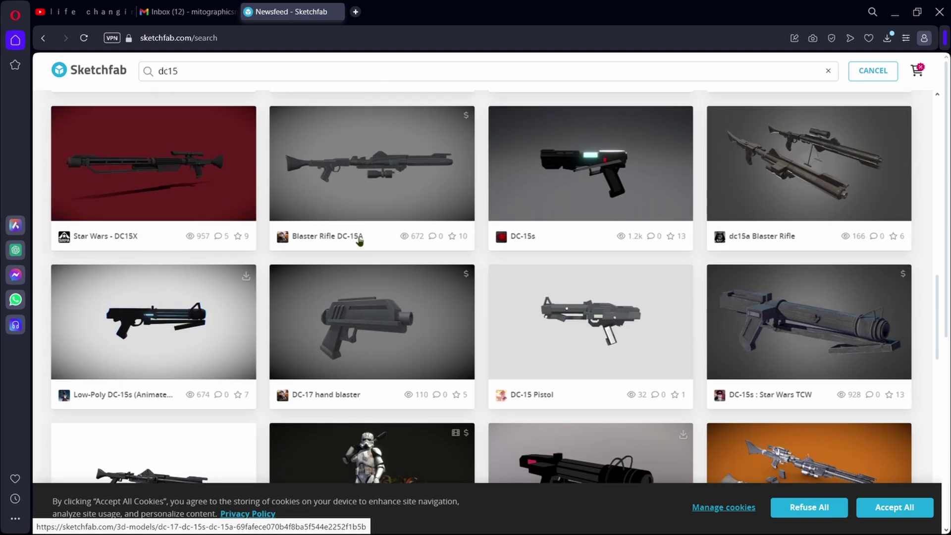
scroll(361, 241, down, 4)
scroll(361, 240, down, 3)
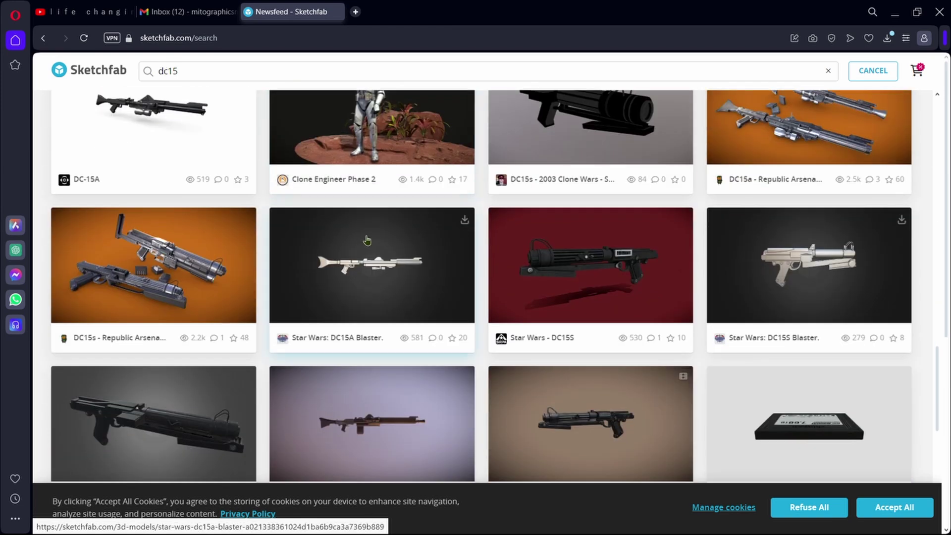
scroll(448, 246, up, 10)
scroll(404, 216, up, 2)
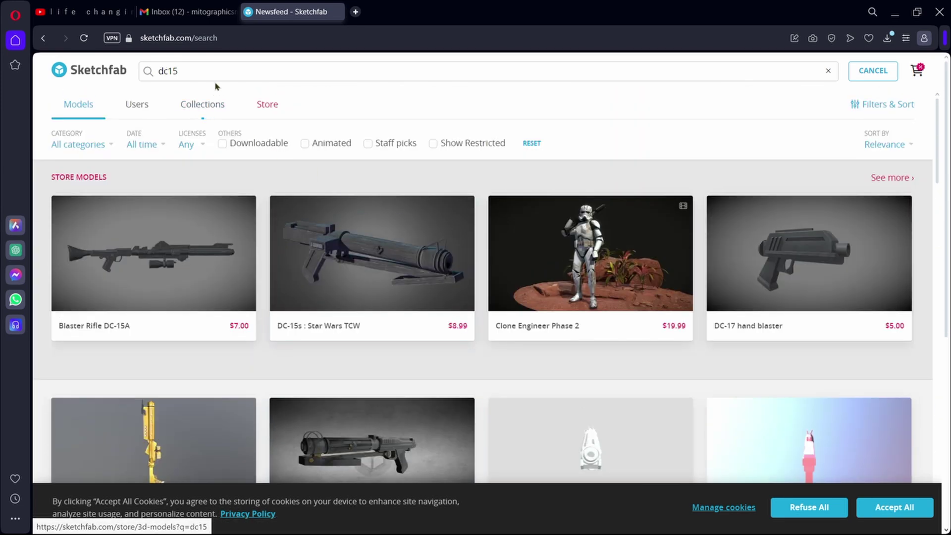
- Search for 'geno', then 'ka', and browse the Kamino model results
key(BackSpace)
key(BackSpace)
key(BackSpace)
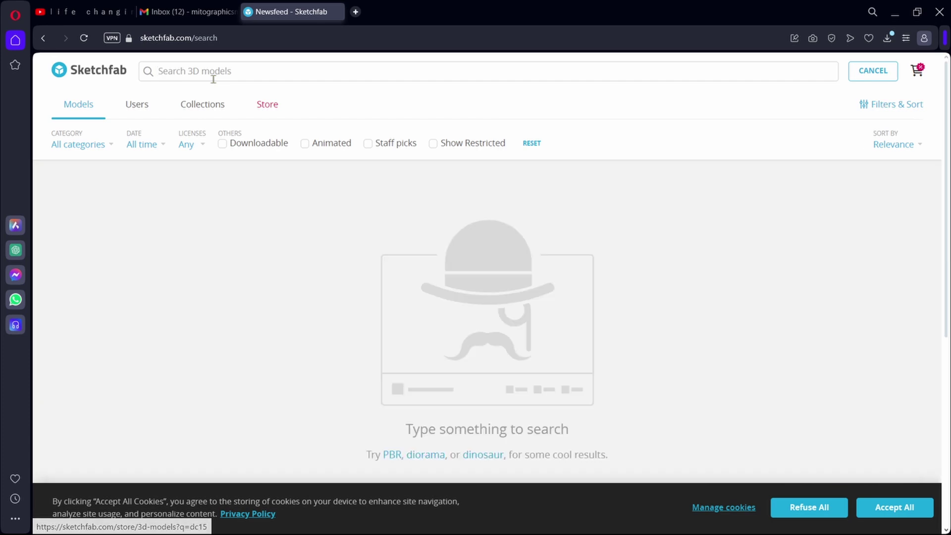
text(g)
key(BackSpace)
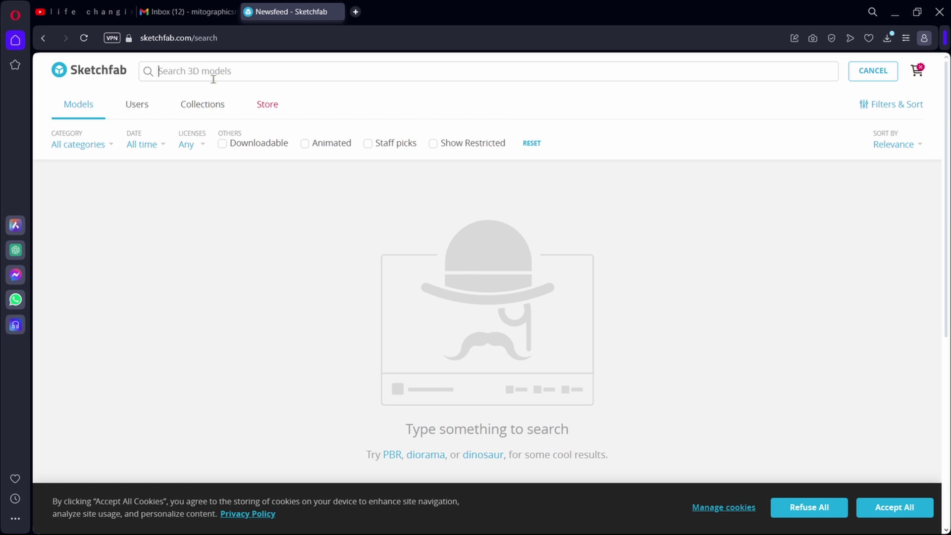
text(geno)
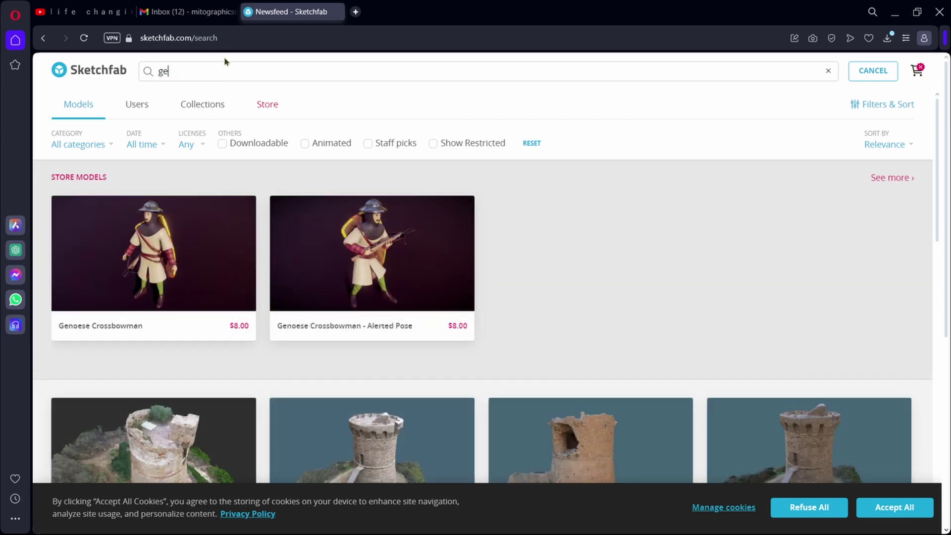
key(BackSpace)
key(BackSpace)
text(kamino)
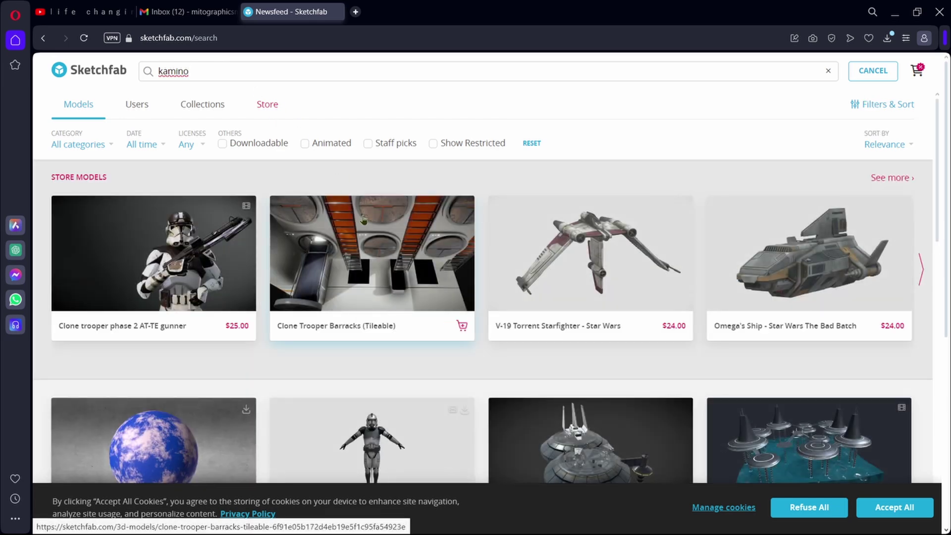
scroll(364, 220, down, 7)
scroll(364, 219, up, 4)
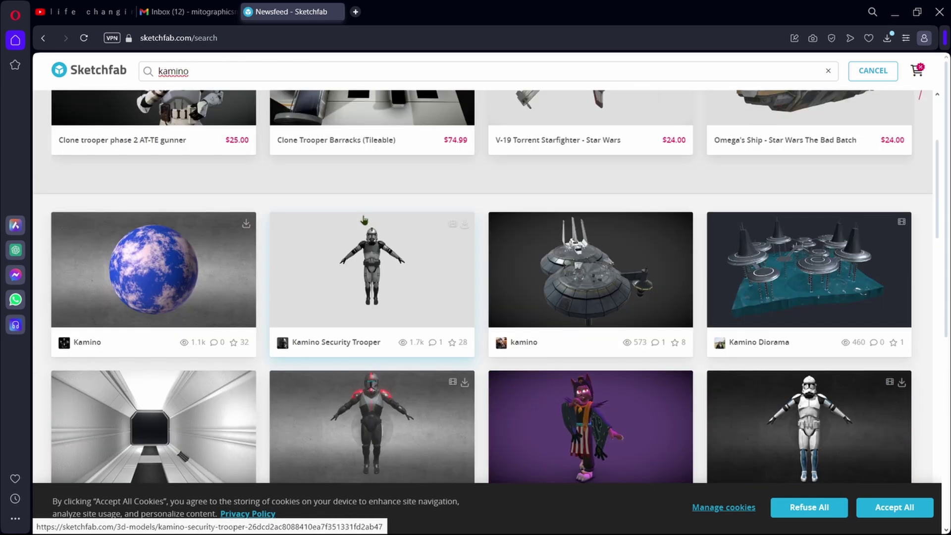
scroll(364, 219, down, 3)
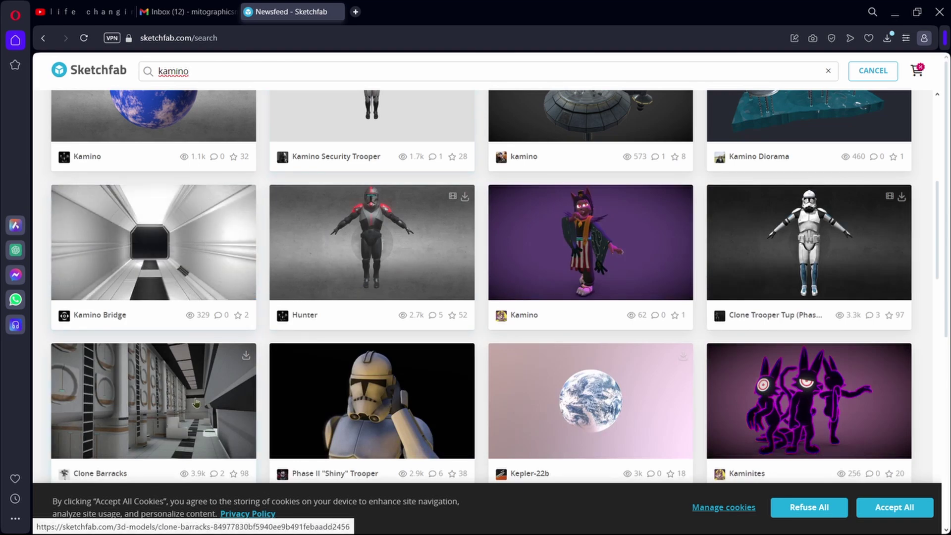
scroll(196, 404, down, 3)
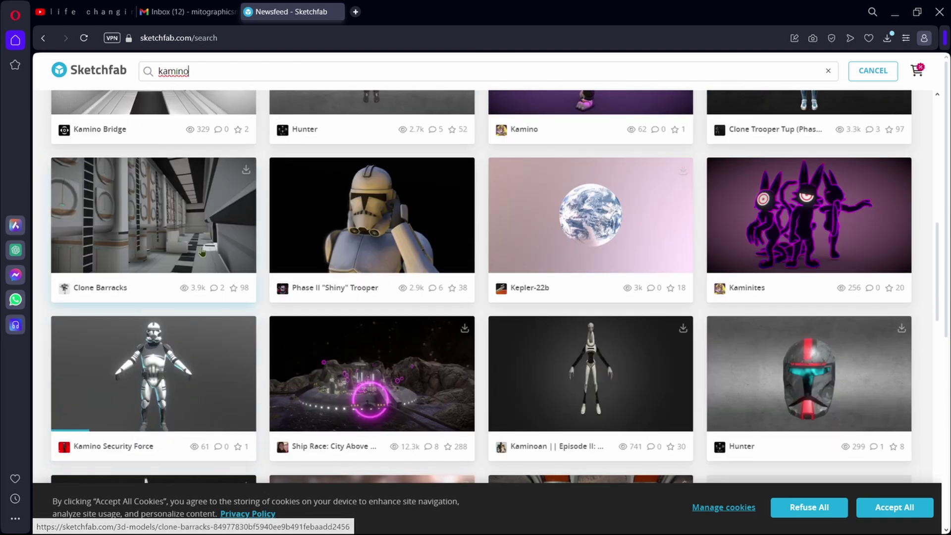
- Open Clone Barracks and download its 7MB GLB with 2k textures
click(205, 234)
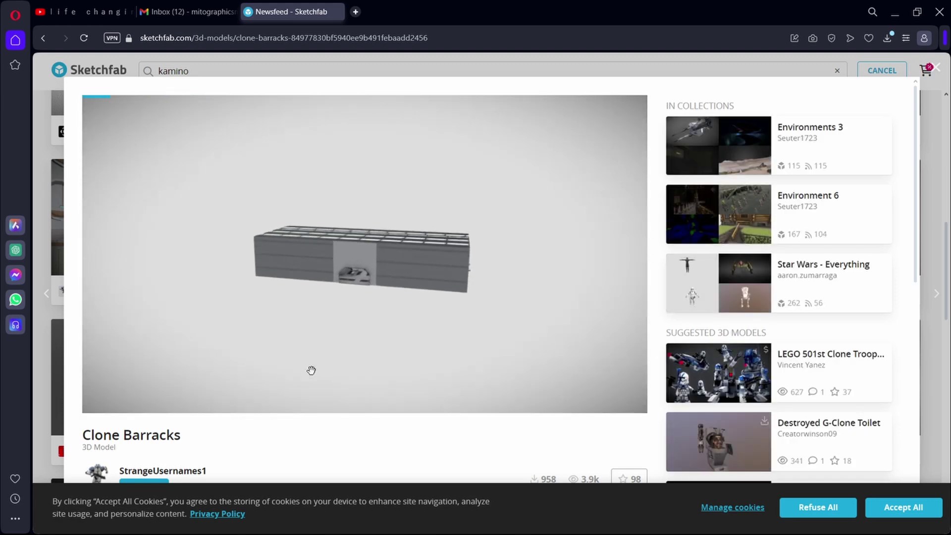
scroll(269, 399, down, 6)
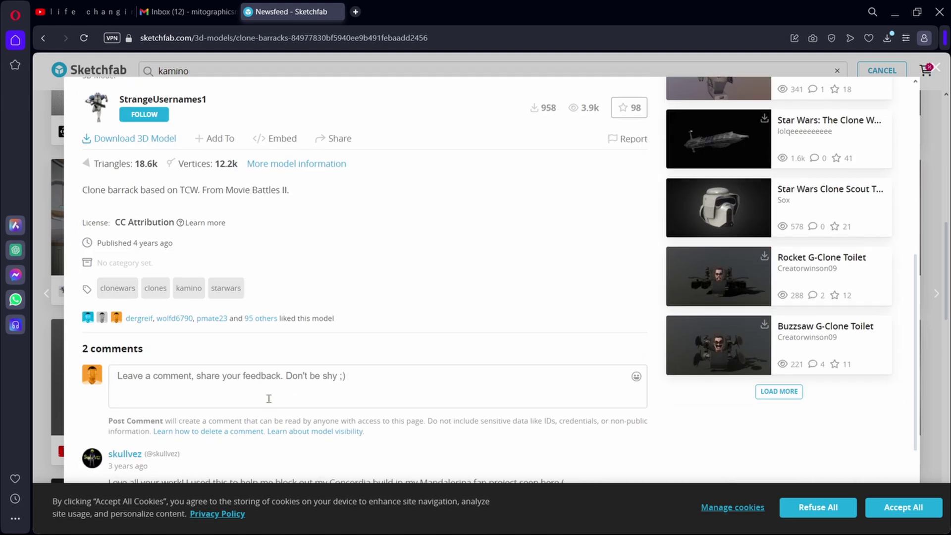
click(139, 141)
scroll(465, 322, down, 2)
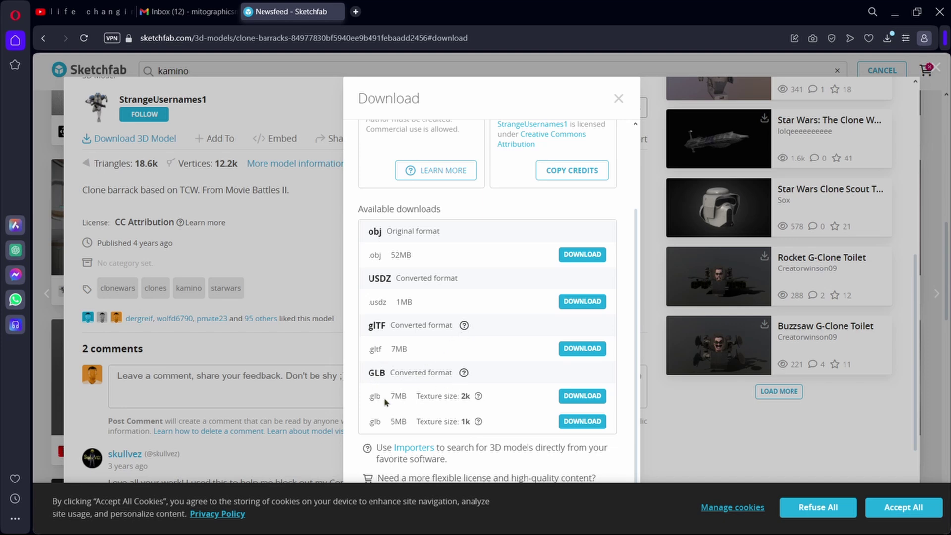
drag(368, 399, 470, 396)
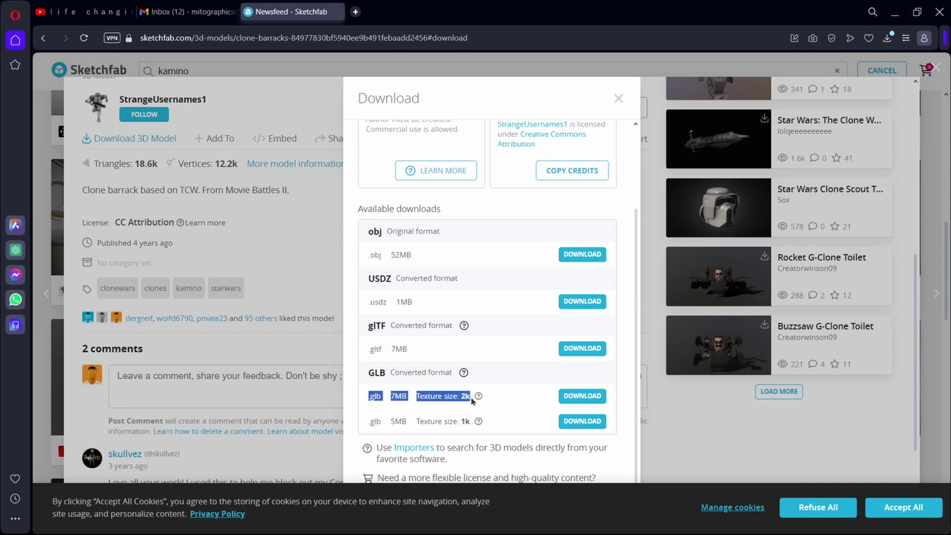
click(518, 401)
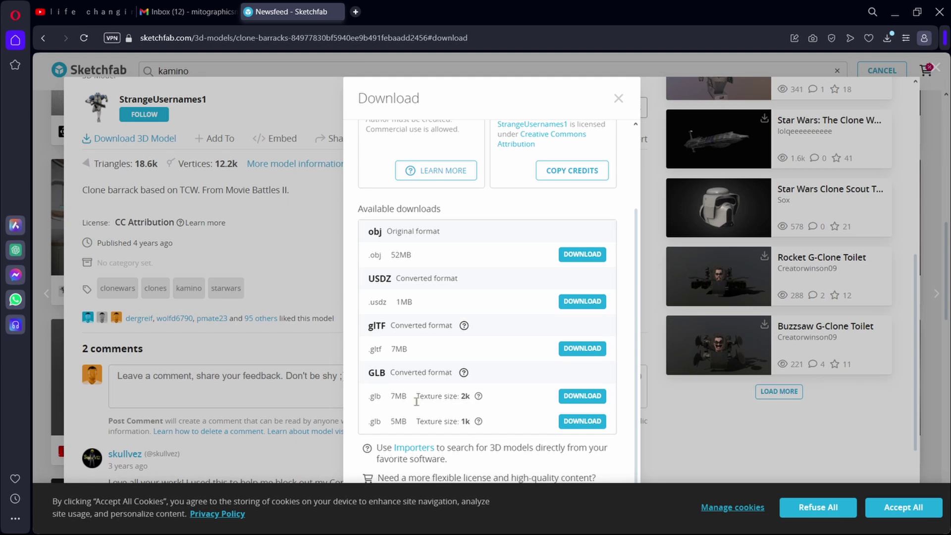
drag(366, 423, 468, 422)
click(520, 392)
click(570, 399)
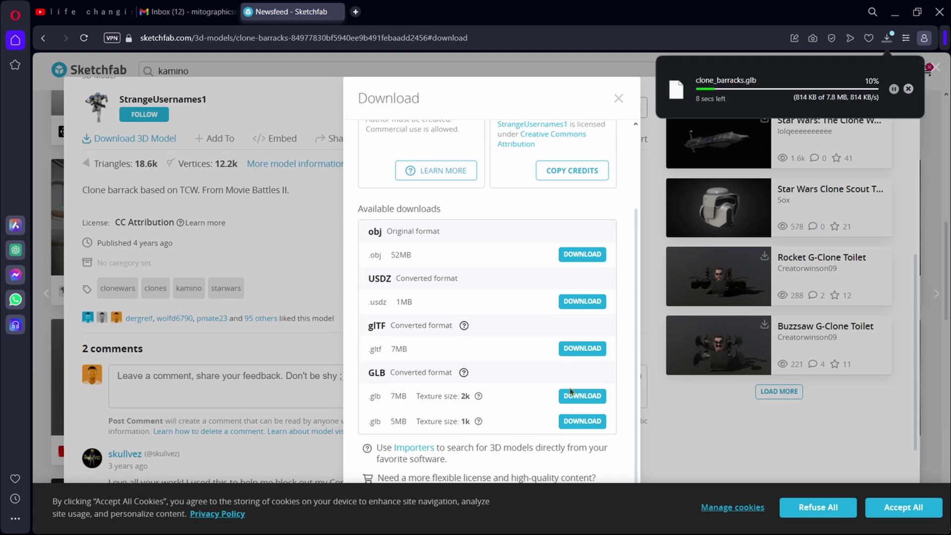
- Back in Blender, import clone_barracks.glb through File > Import > glTF 2.0, then deselect it
click(429, 521)
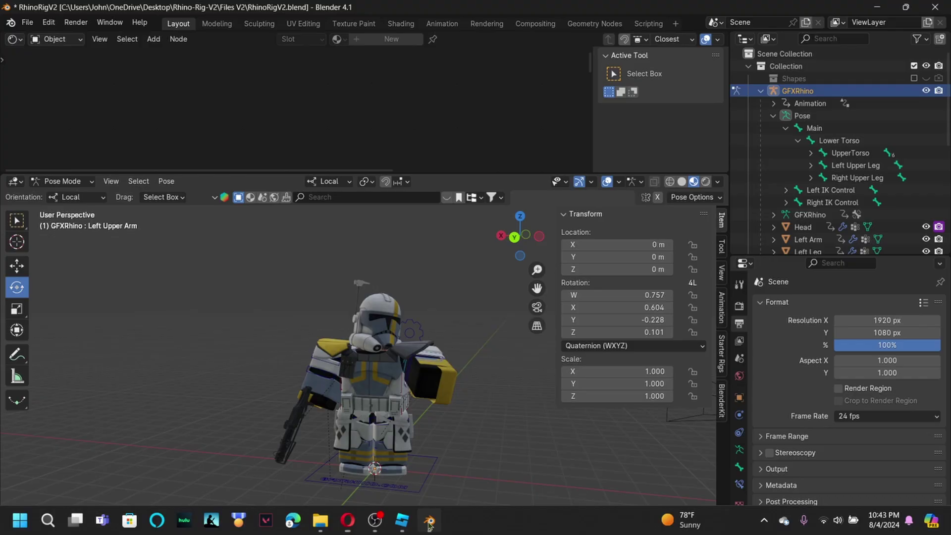
mouse_move(441, 337)
middle_down()
mouse_move(455, 334)
mouse_move(455, 313)
mouse_move(447, 320)
middle_up()
click(27, 22)
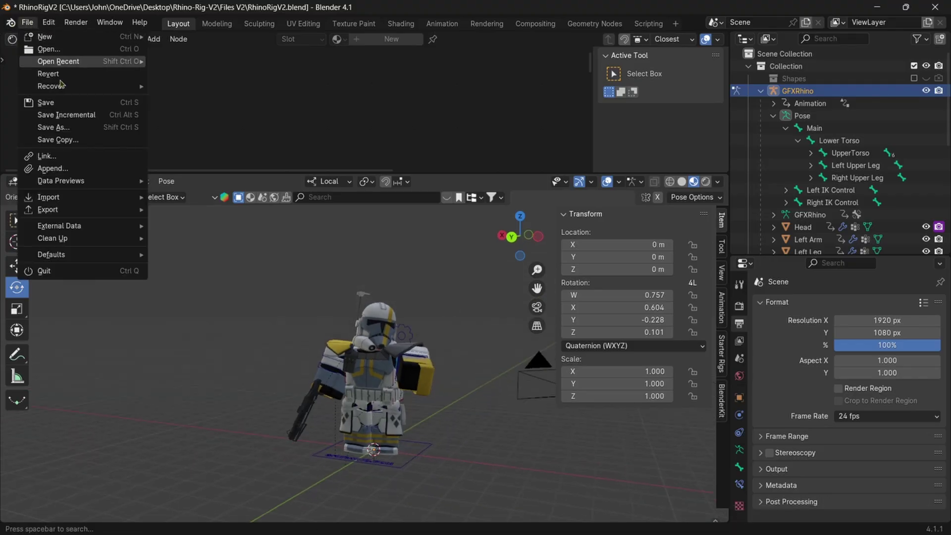
mouse_move(50, 197)
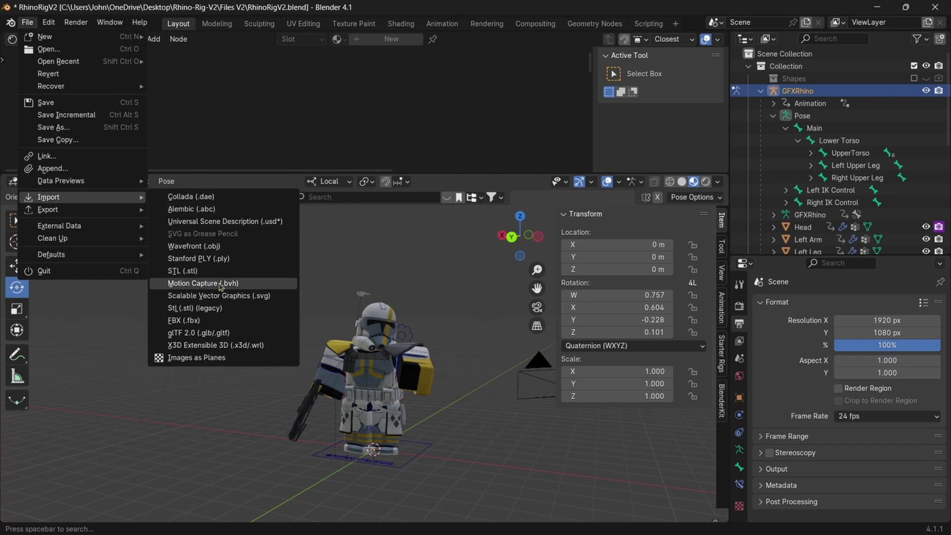
click(211, 333)
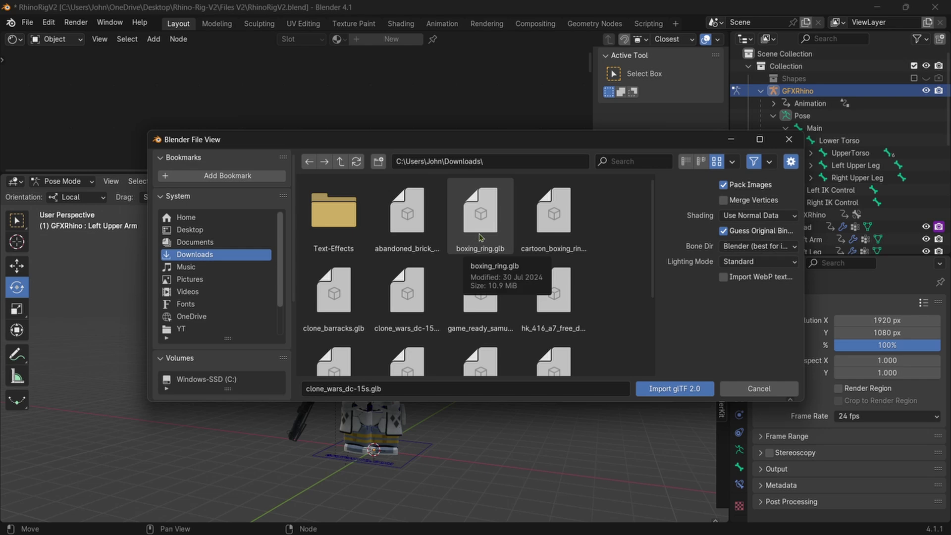
scroll(466, 250, down, 2)
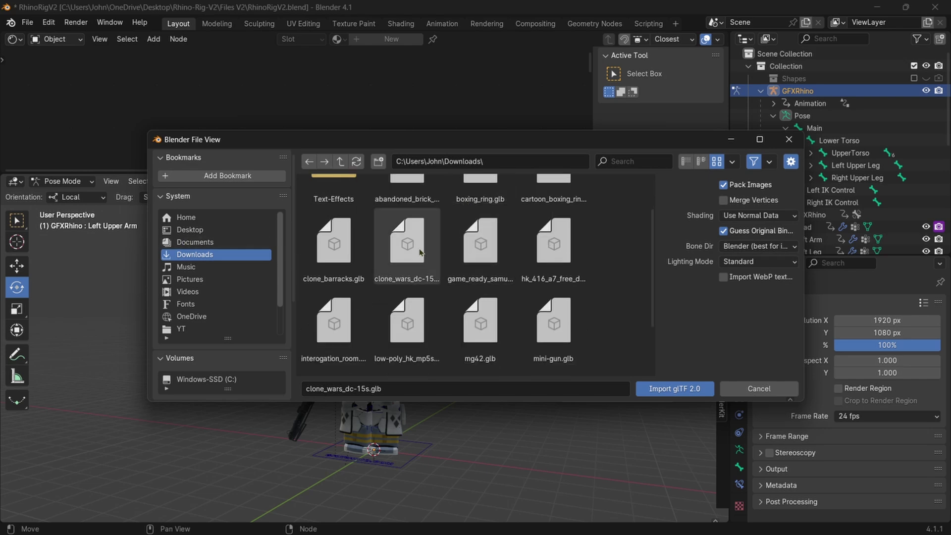
click(332, 245)
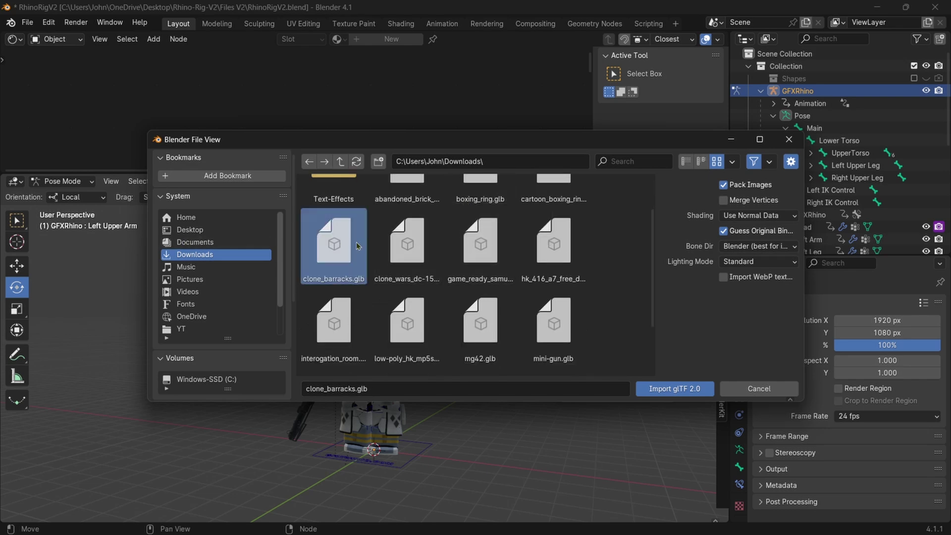
click(674, 391)
click(474, 342)
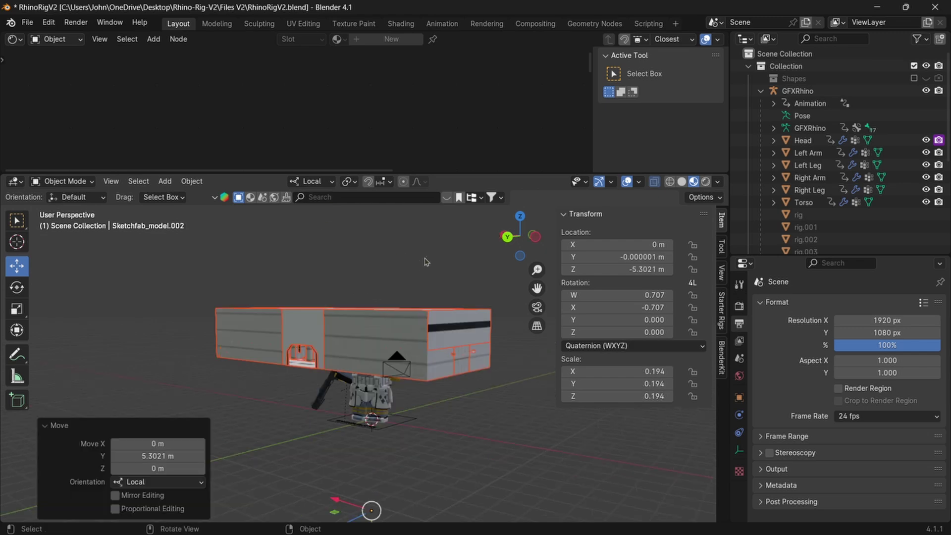
- Scale the barracks set up in two passes so it surrounds the trooper
mouse_move(406, 272)
middle_down()
mouse_move(460, 280)
mouse_move(403, 289)
middle_up()
scroll(400, 282, down, 1)
middle_drag(441, 479, 455, 448)
scroll(444, 479, down, 2)
key(s)
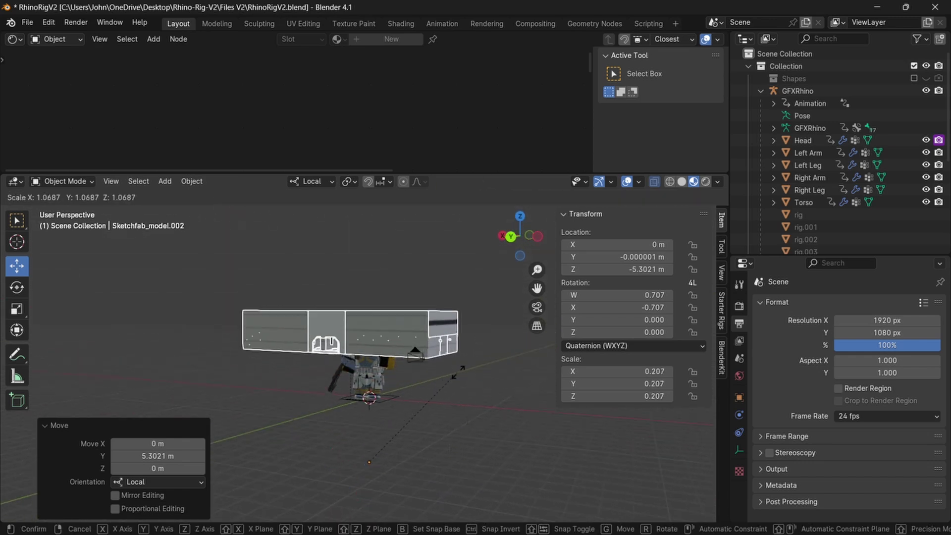
click(593, 371)
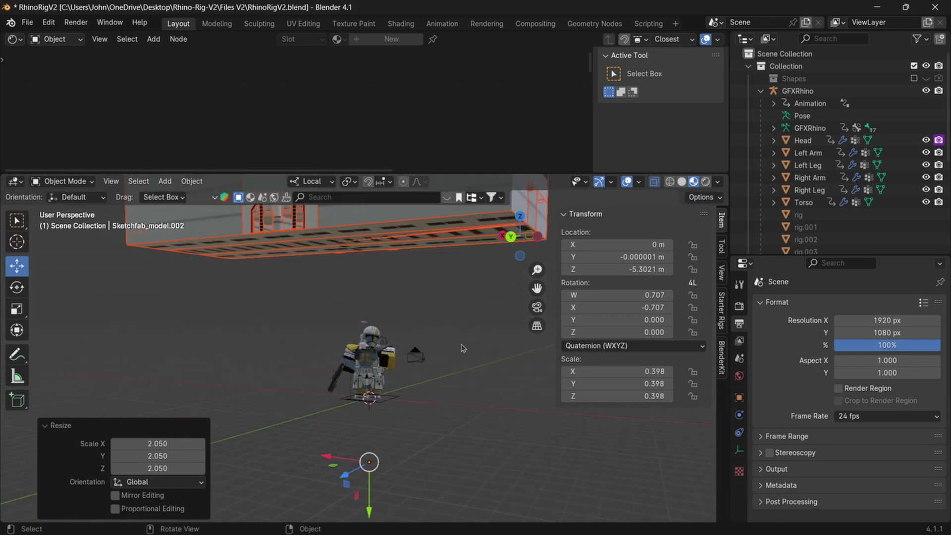
middle_drag(460, 345, 451, 376)
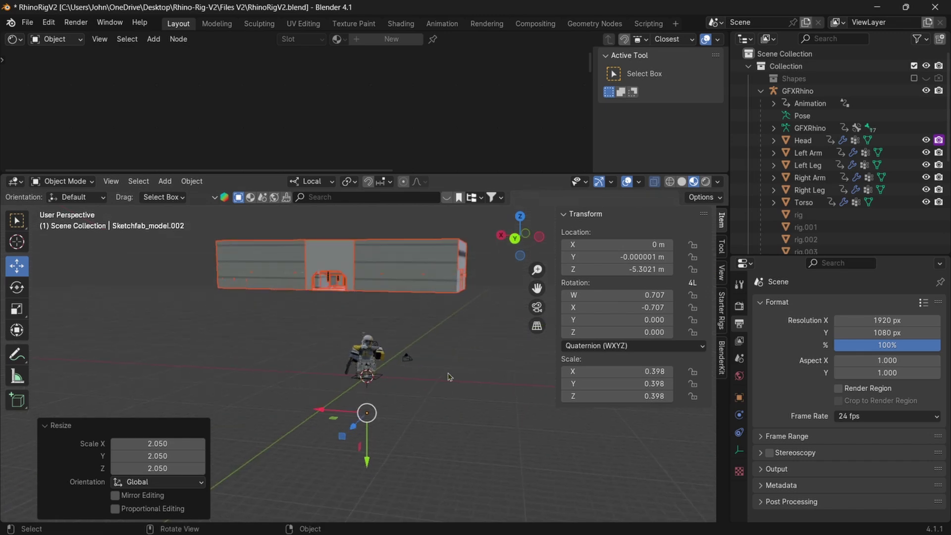
key(s)
click(446, 396)
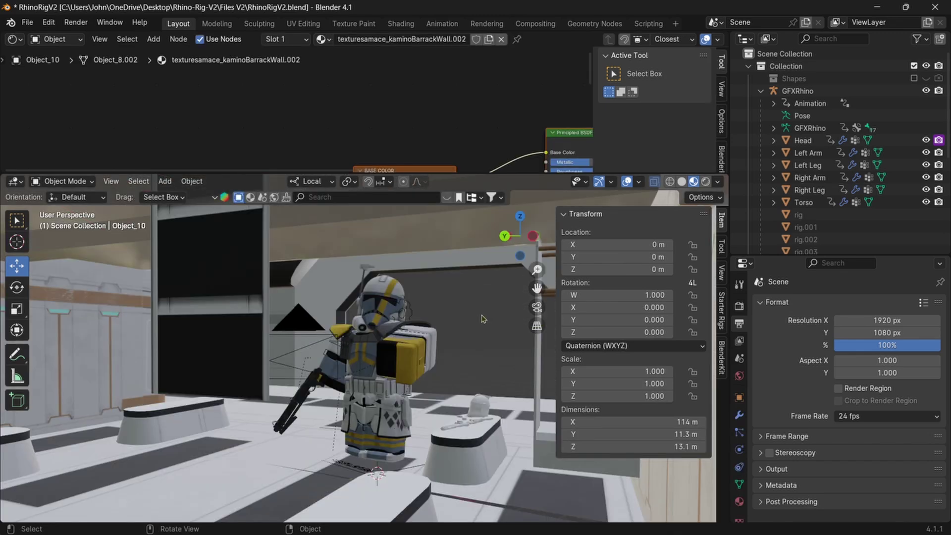
- Look through the scene camera with Rendered viewport shading
mouse_move(484, 319)
middle_down()
mouse_move(497, 315)
mouse_move(482, 307)
mouse_move(472, 319)
mouse_move(490, 313)
middle_up()
scroll(488, 310, down, 2)
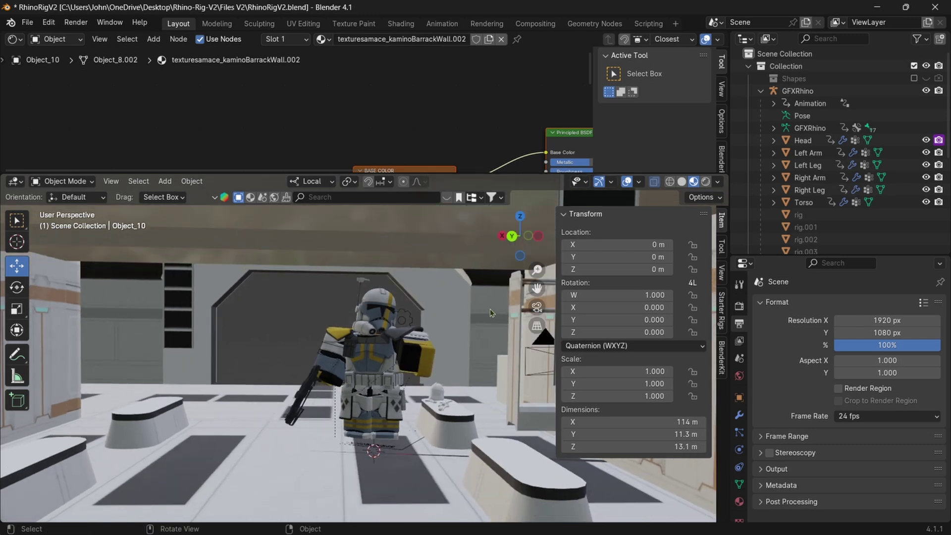
click(536, 307)
click(704, 181)
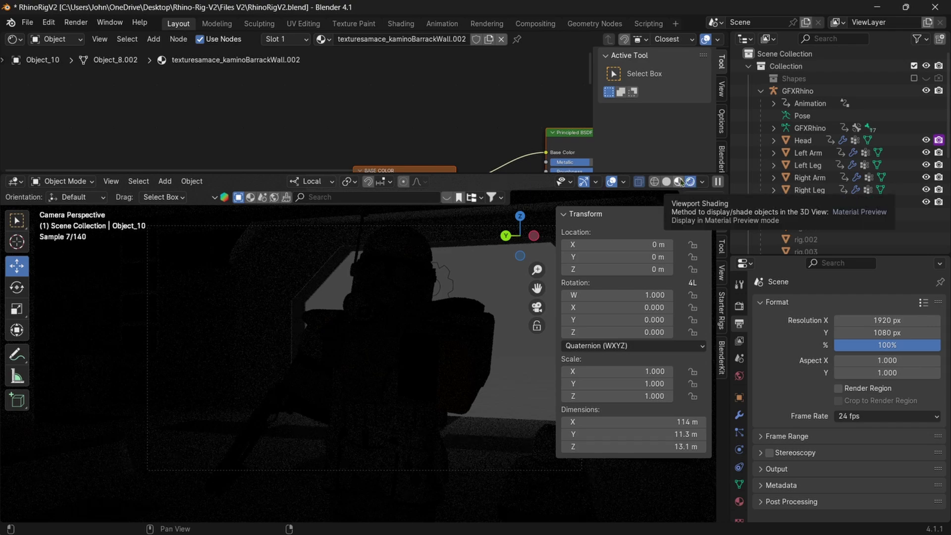
- Check the 80000 W area light's effect in the rendered camera view of the trooper
click(679, 182)
drag(515, 238, 519, 253)
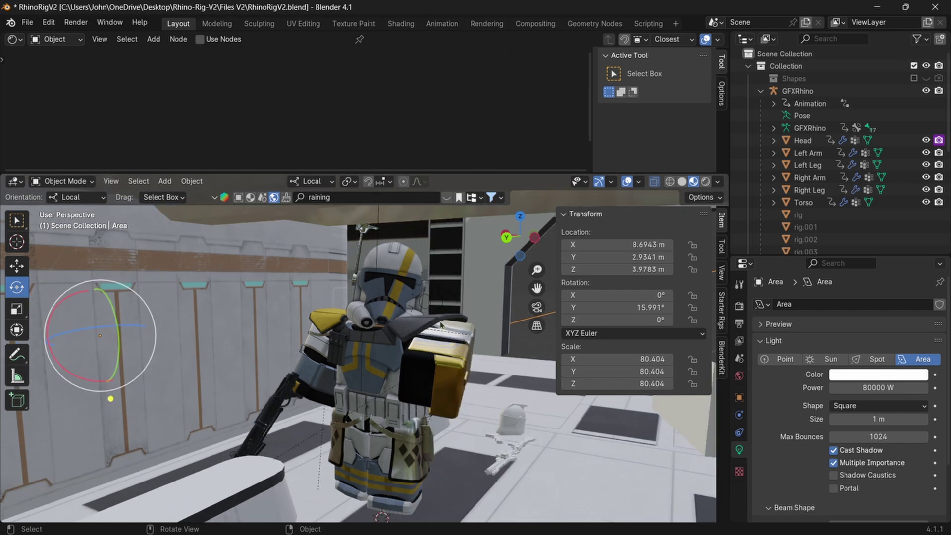
middle_drag(444, 309, 489, 289)
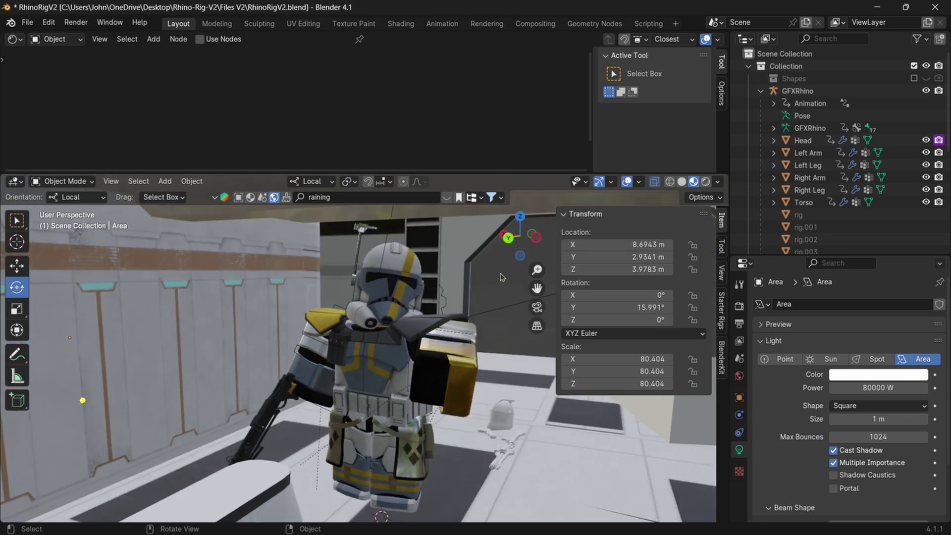
click(537, 307)
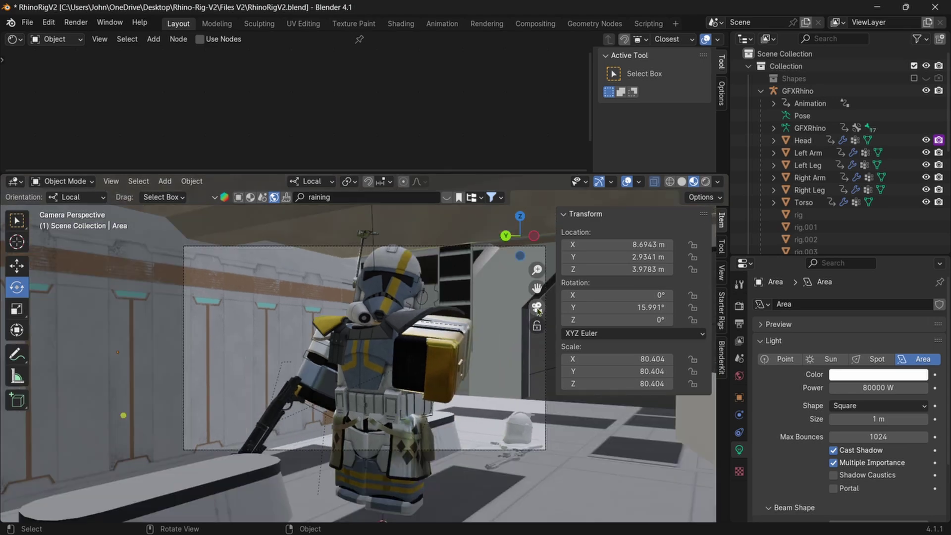
click(706, 182)
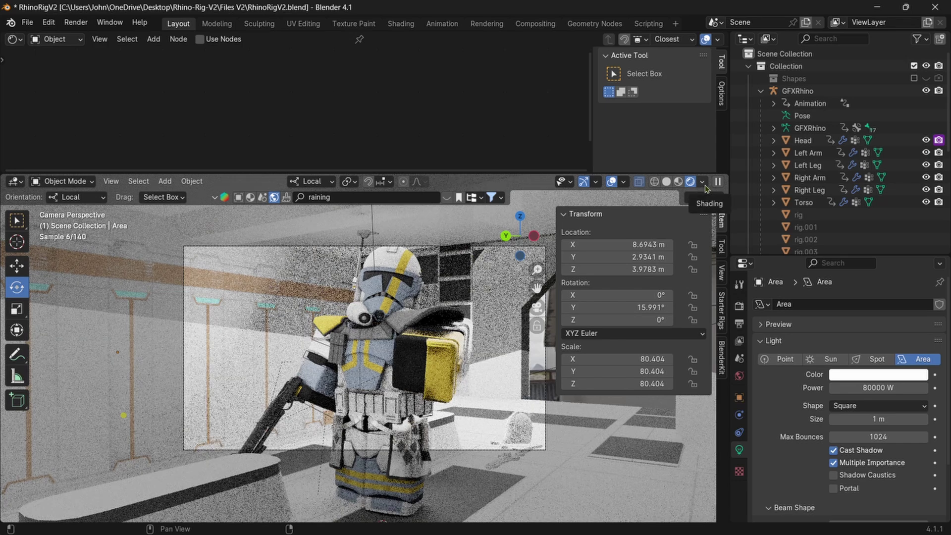
click(75, 22)
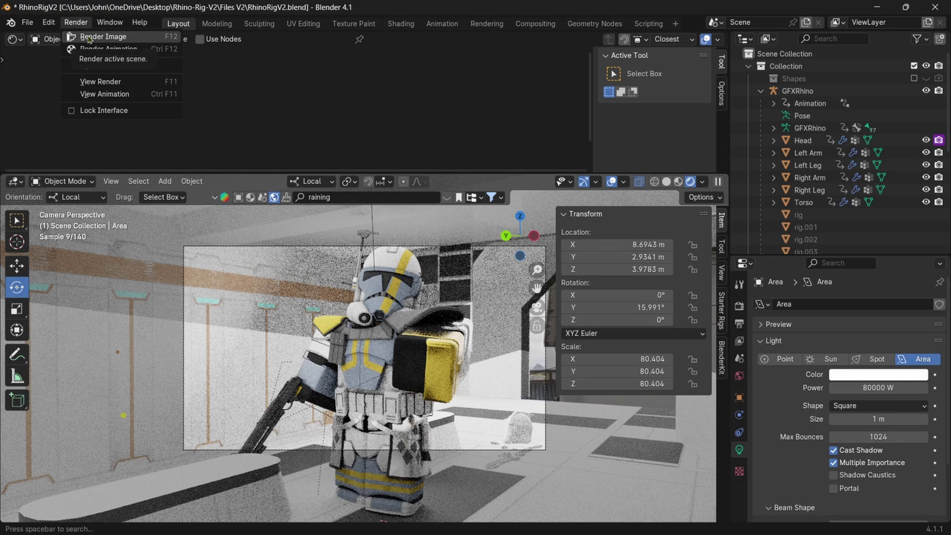
- Render the camera image and save it as untitled.png
click(89, 37)
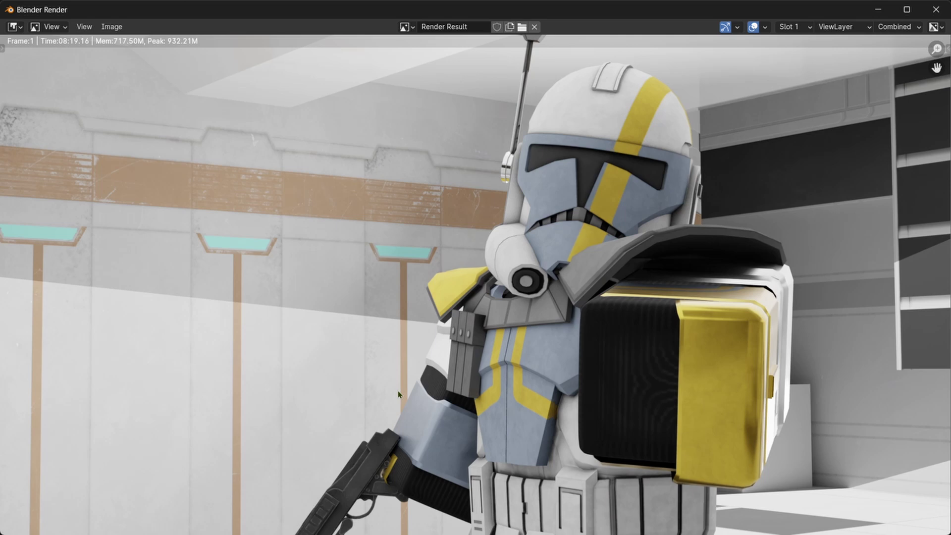
click(111, 27)
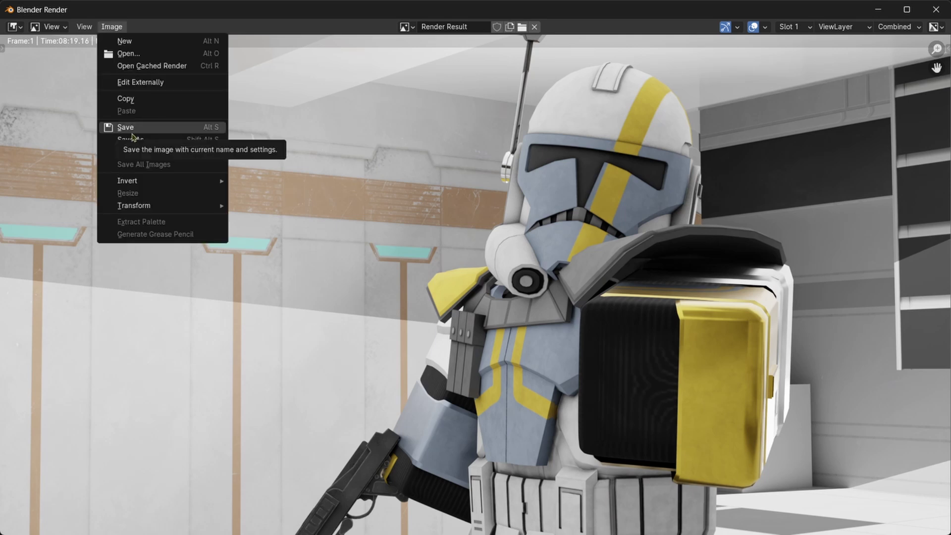
click(132, 132)
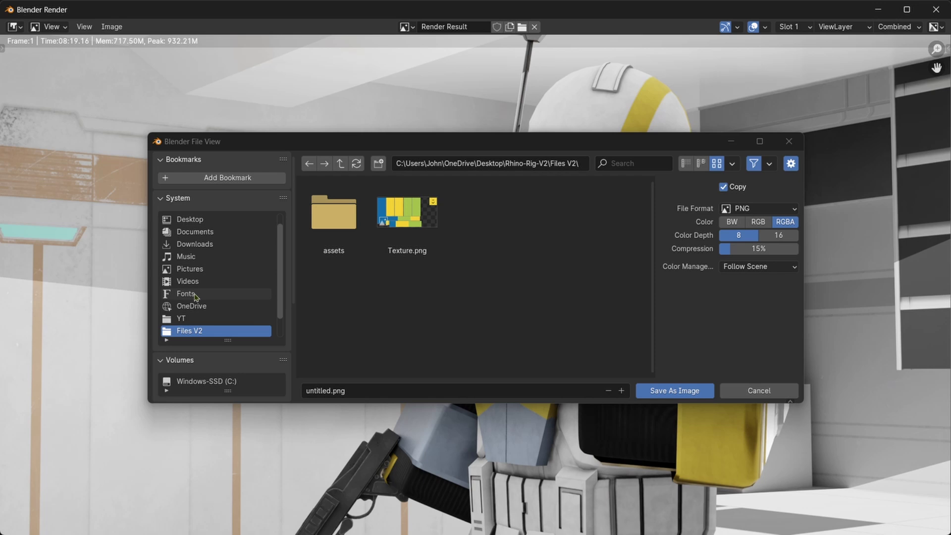
key(Escape)
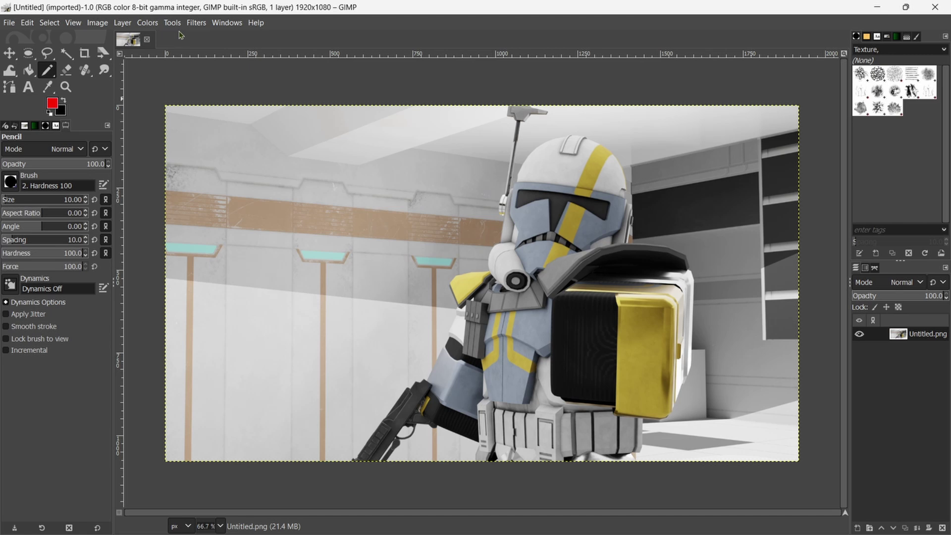
- Apply Light and Shadow > Bloom with threshold 83.43, lowered softness, and strength 1
click(148, 23)
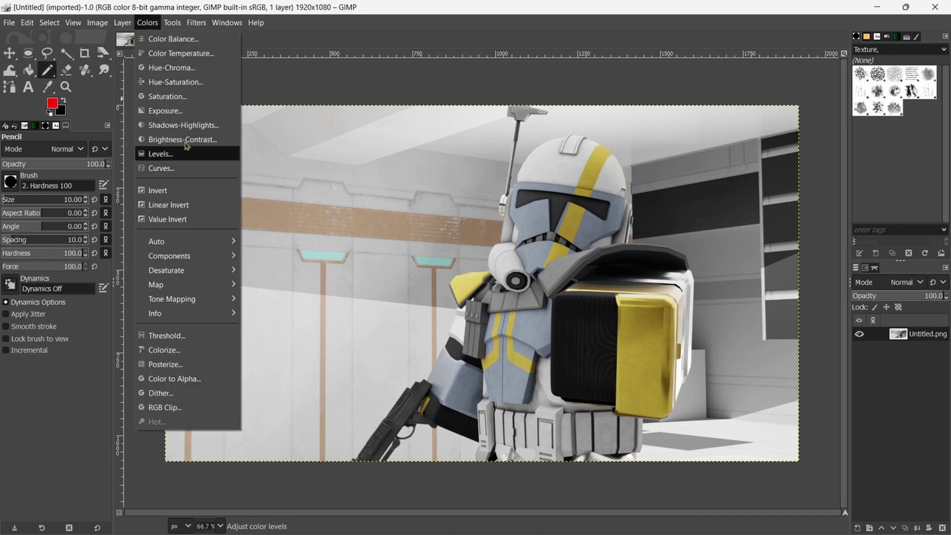
mouse_move(196, 23)
mouse_move(227, 143)
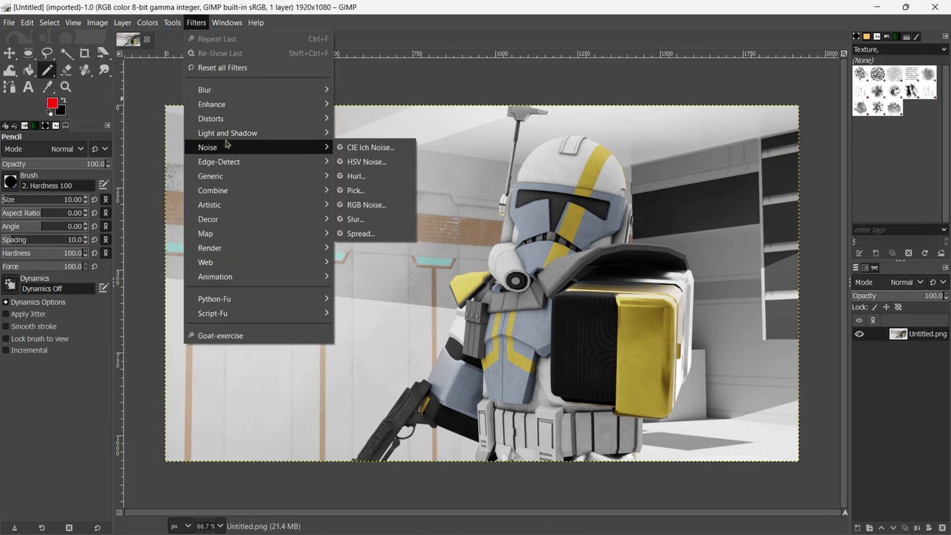
click(343, 133)
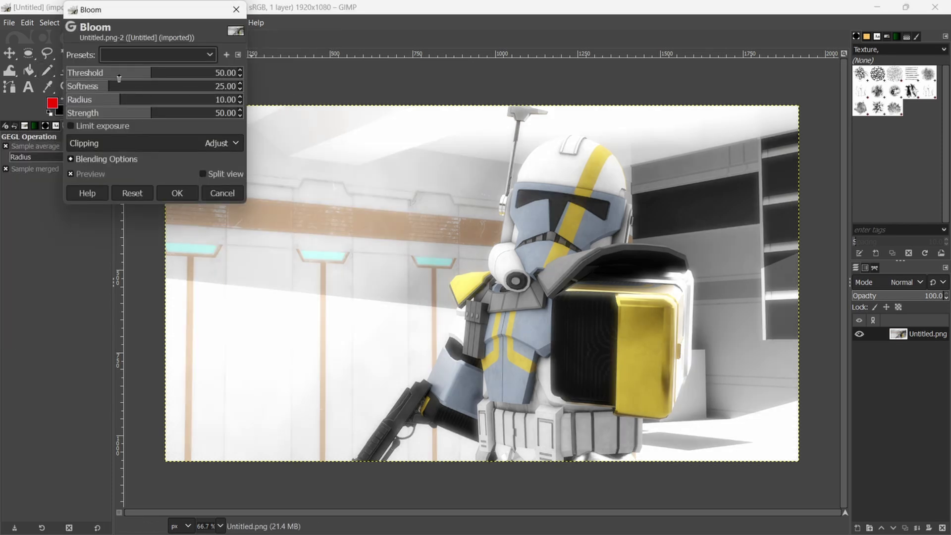
drag(119, 78, 209, 79)
drag(149, 87, 45, 126)
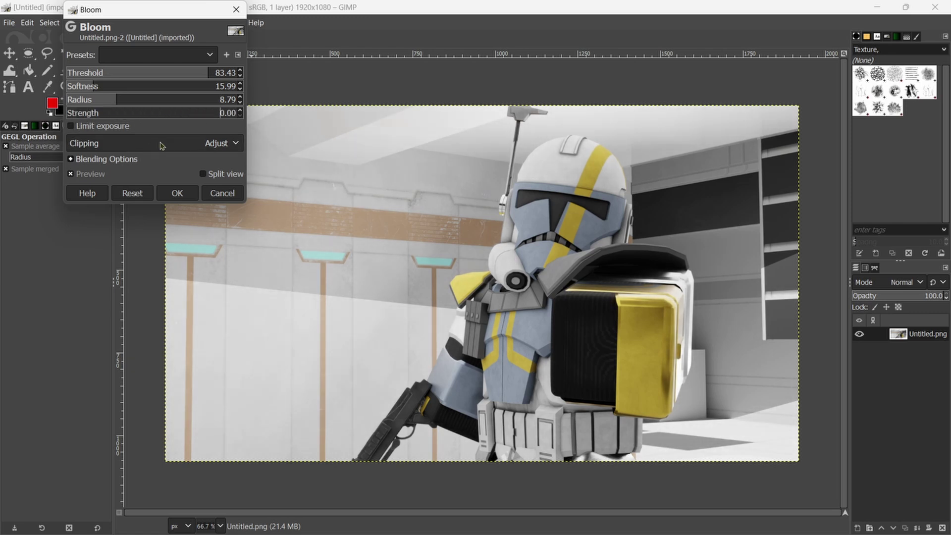
click(240, 112)
click(177, 191)
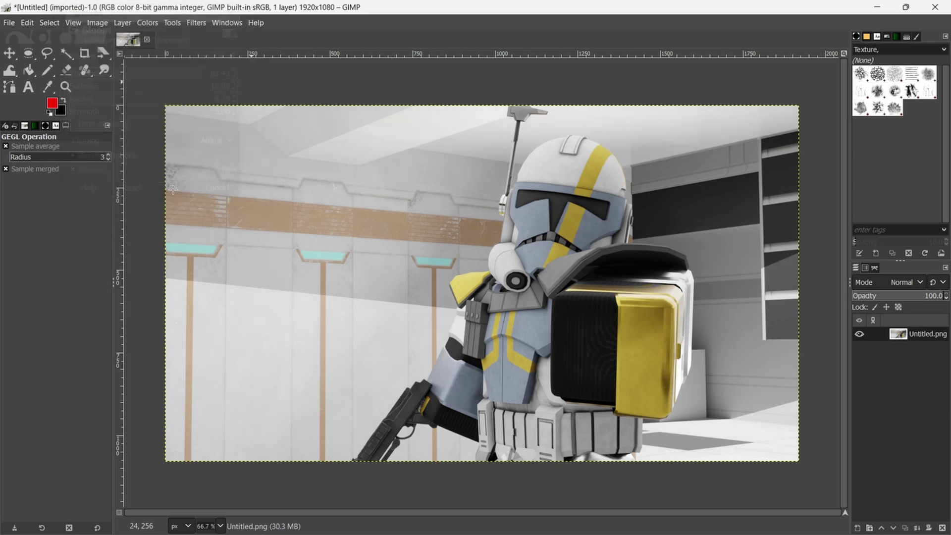
- Add a Focus Blur and enlarge its sharp zone and outer blur limit around the trooper
click(97, 23)
click(196, 23)
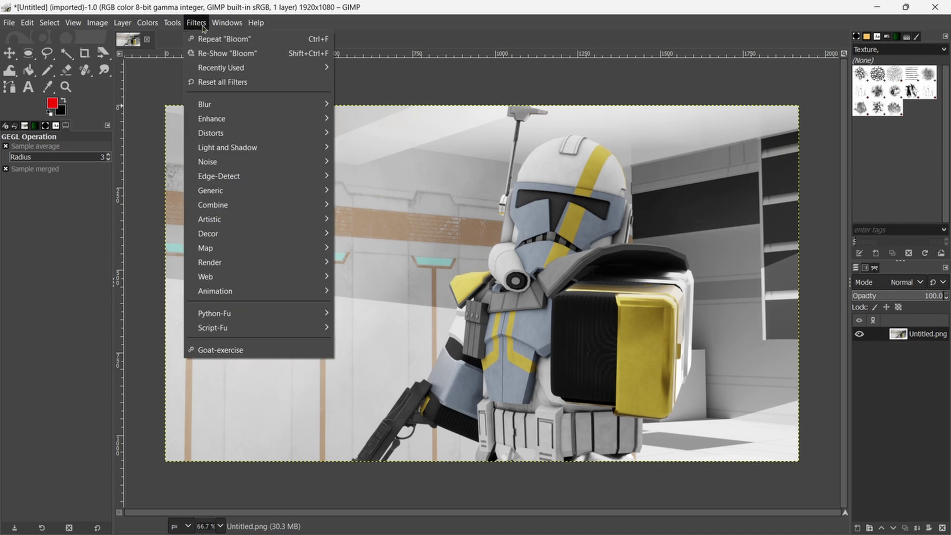
mouse_move(248, 153)
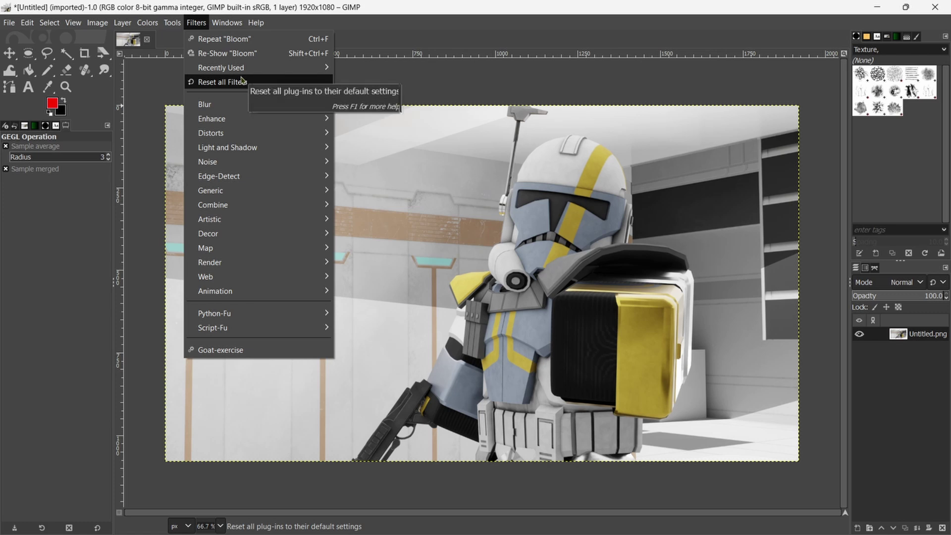
mouse_move(229, 109)
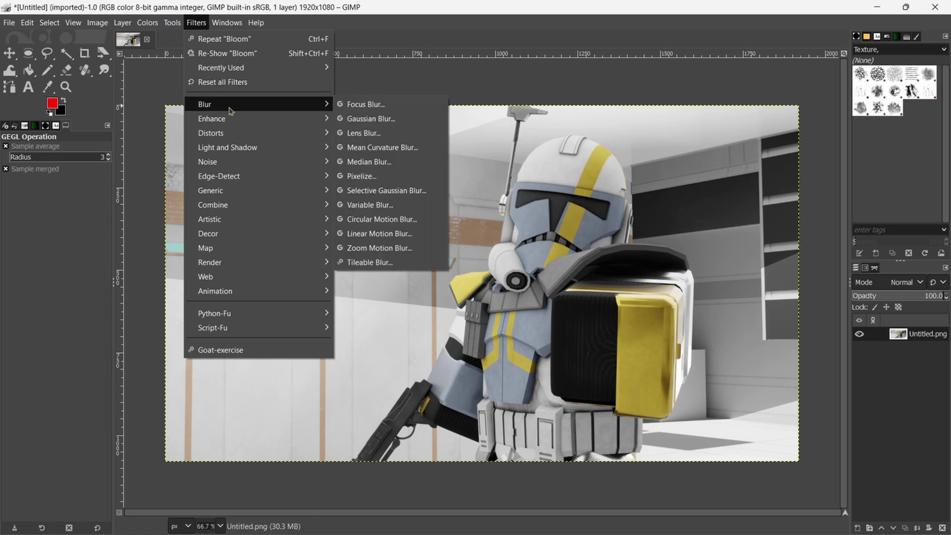
click(366, 104)
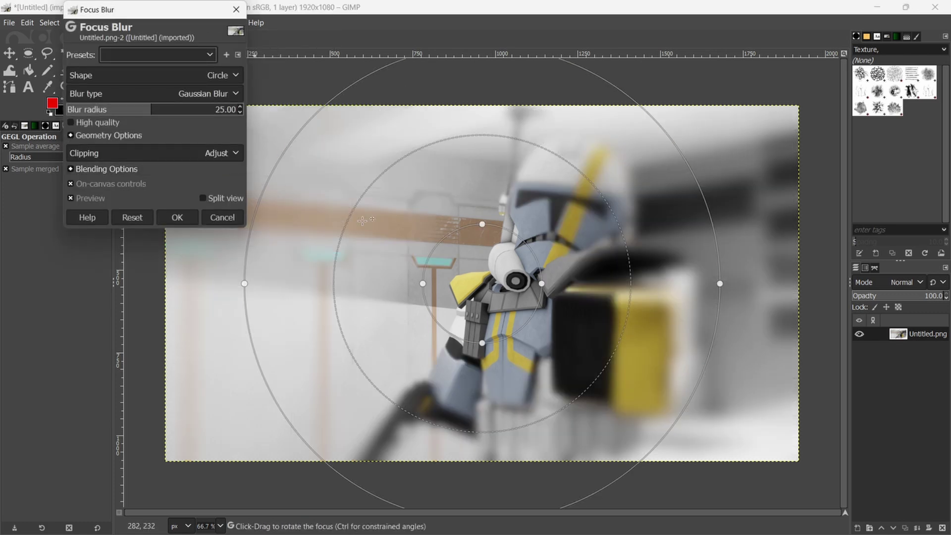
drag(533, 254, 601, 249)
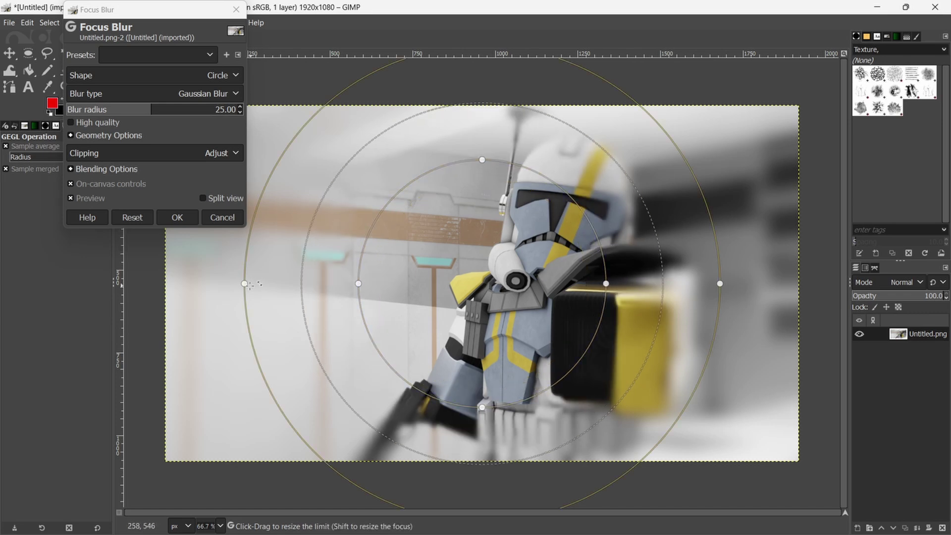
drag(244, 284, 162, 283)
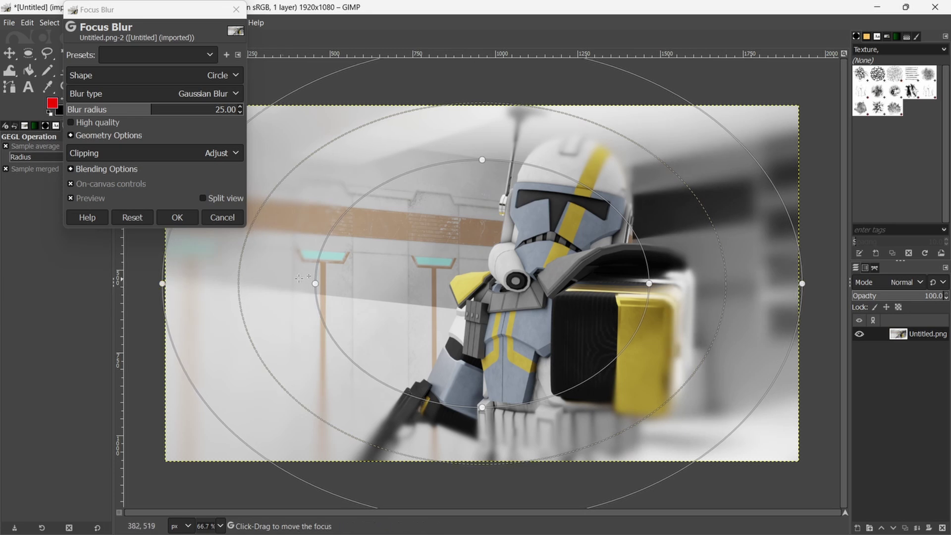
drag(654, 82, 625, 96)
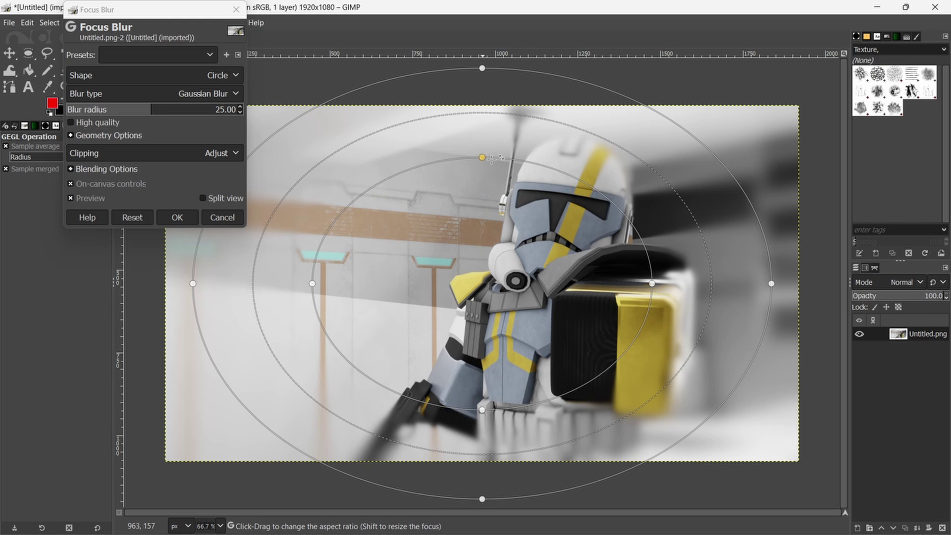
- Stretch the focus ellipse wide around the trooper, set blur radius 14.06, and apply
drag(482, 158, 483, 162)
drag(652, 283, 692, 284)
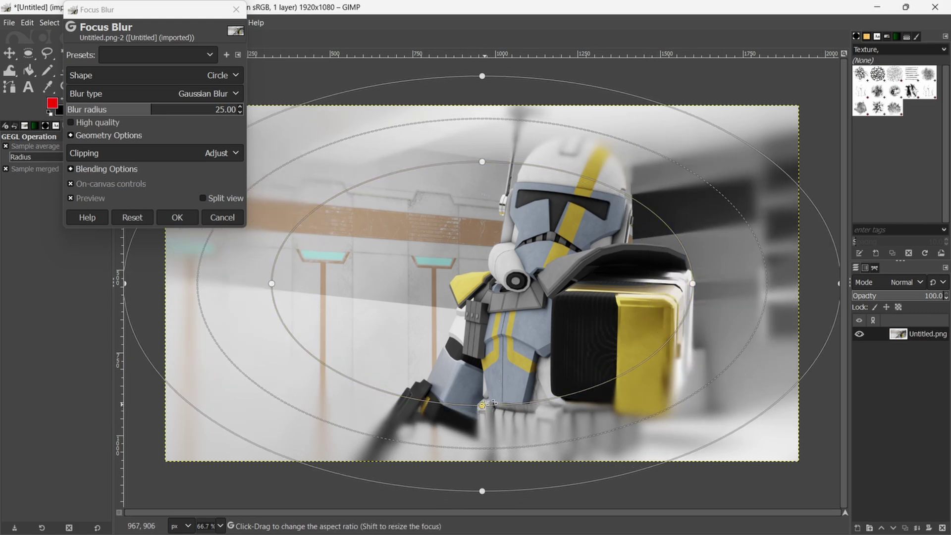
drag(481, 406, 482, 439)
click(85, 110)
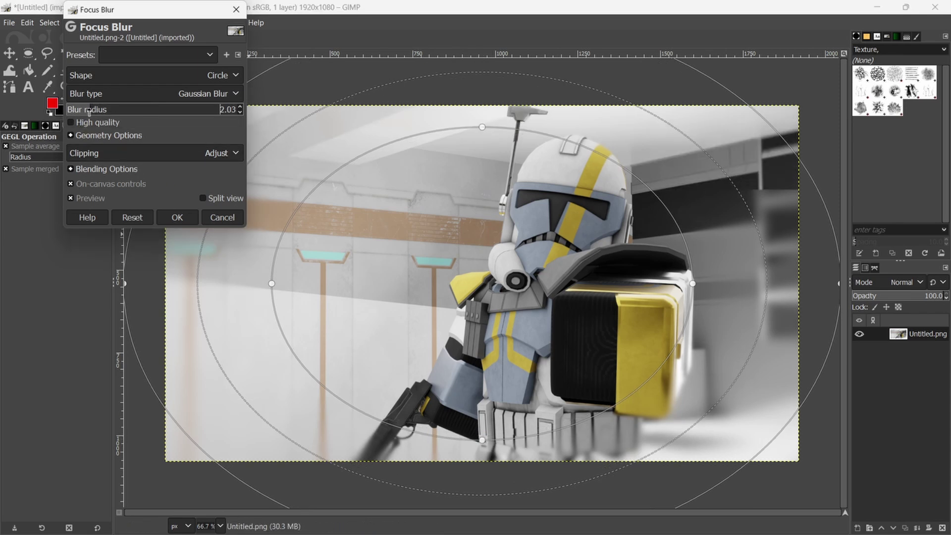
drag(89, 112, 132, 122)
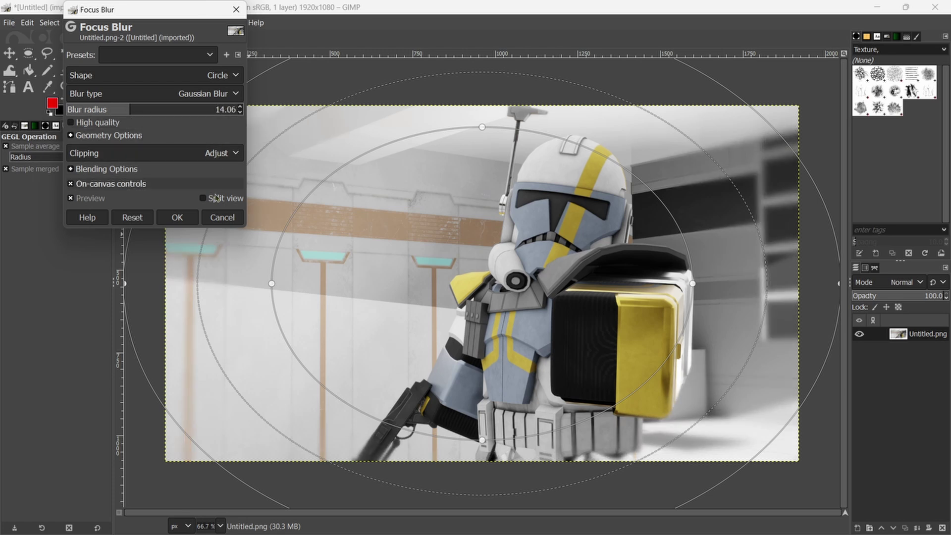
click(179, 219)
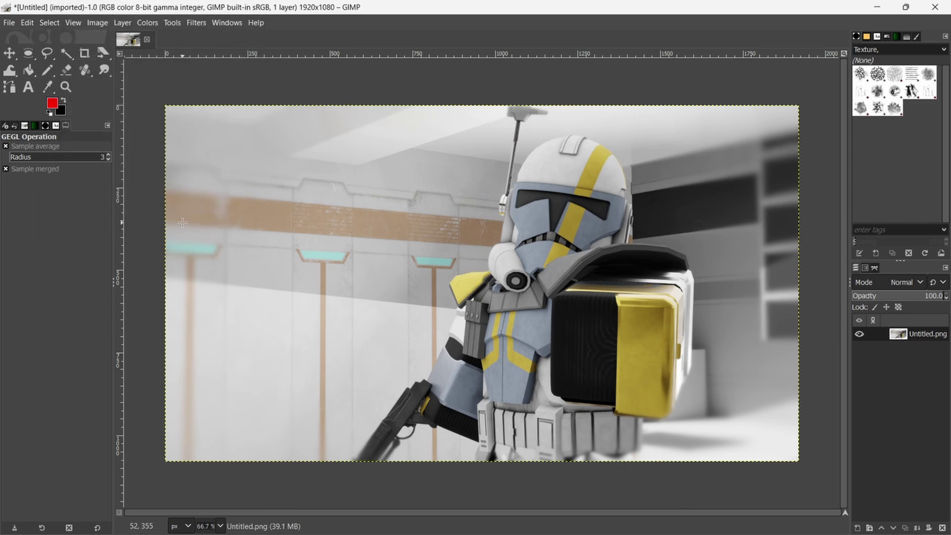